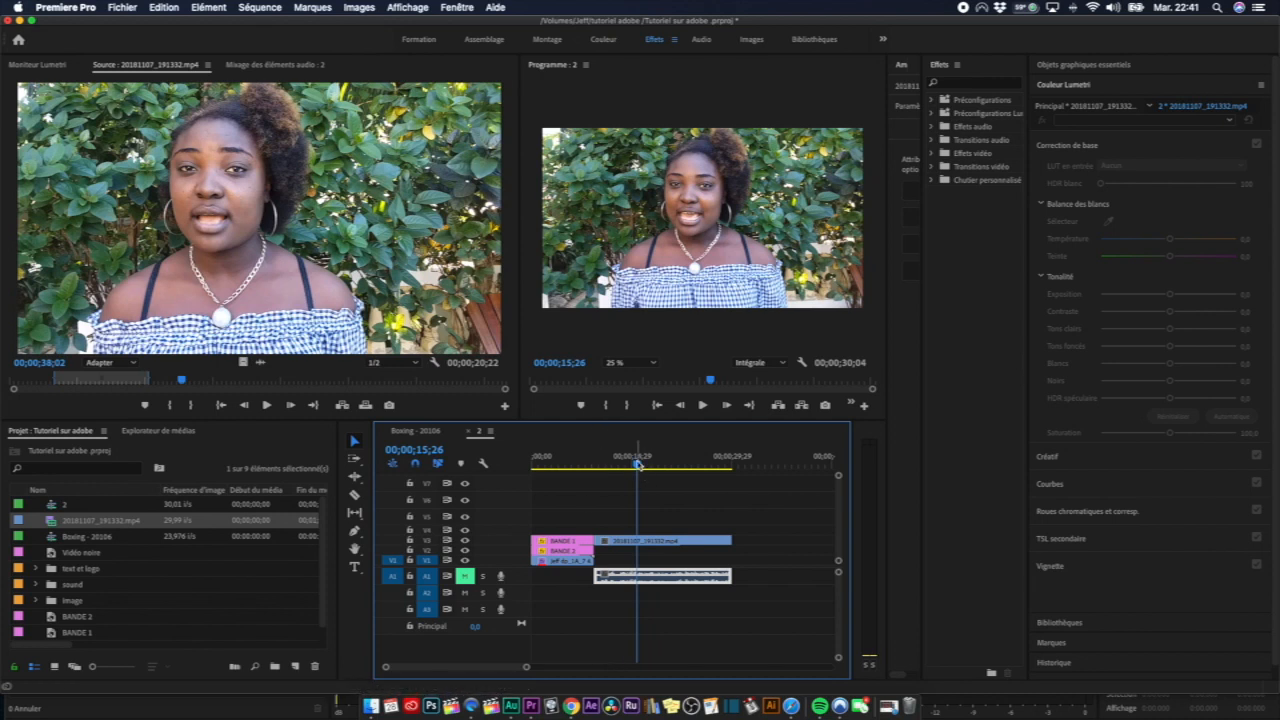
# Step: Unmute audio track A1 and move the timeline playhead back to 00;00;12;26
pyautogui.click(637, 463)
pyautogui.moveTo(637, 463); pyautogui.dragTo(628, 467)
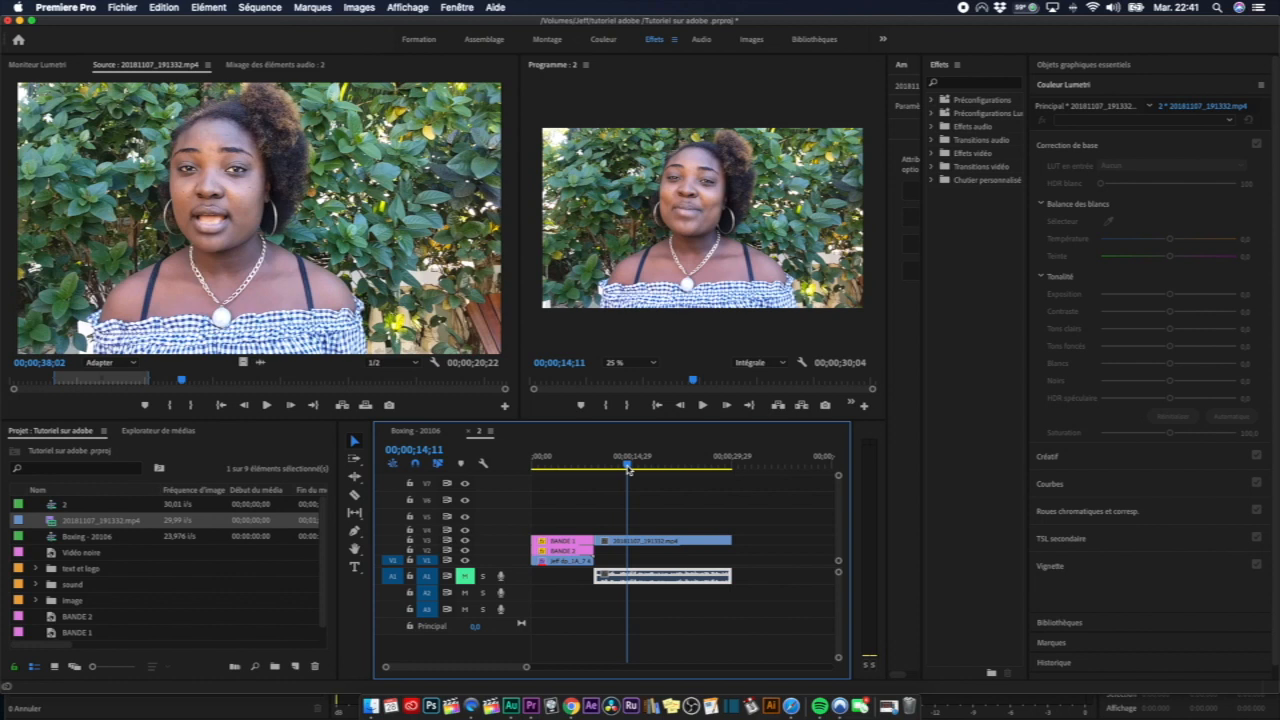
pyautogui.click(463, 575)
pyautogui.click(464, 576)
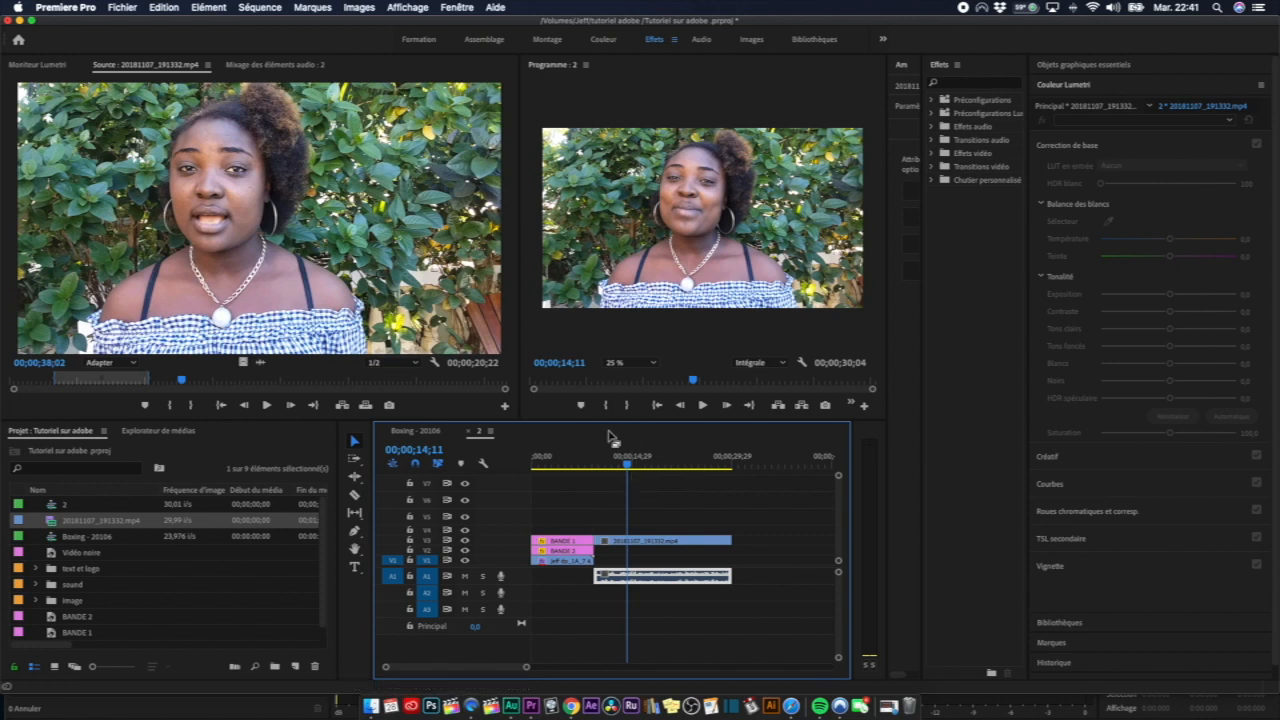
pyautogui.click(627, 464)
pyautogui.moveTo(627, 464)
pyautogui.mouseDown()
pyautogui.moveTo(611, 471)
pyautogui.moveTo(619, 478)
pyautogui.mouseUp()
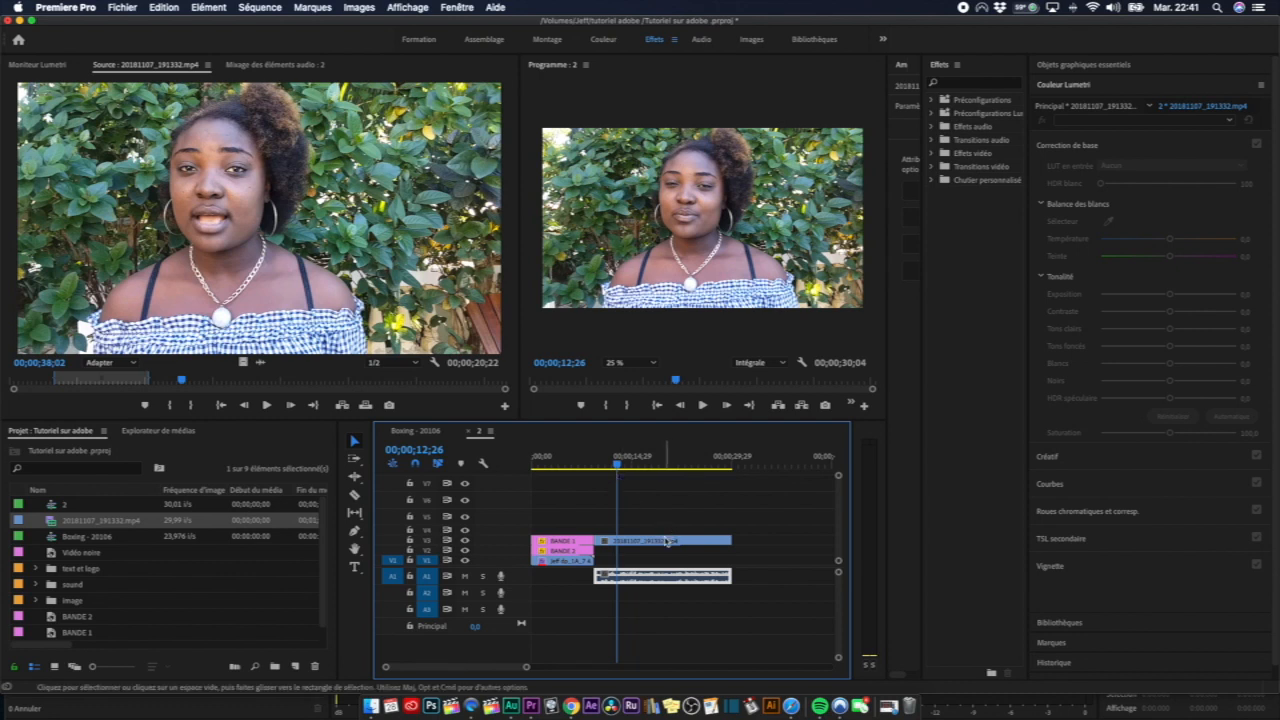
pyautogui.click(638, 577)
pyautogui.rightClick(638, 577)
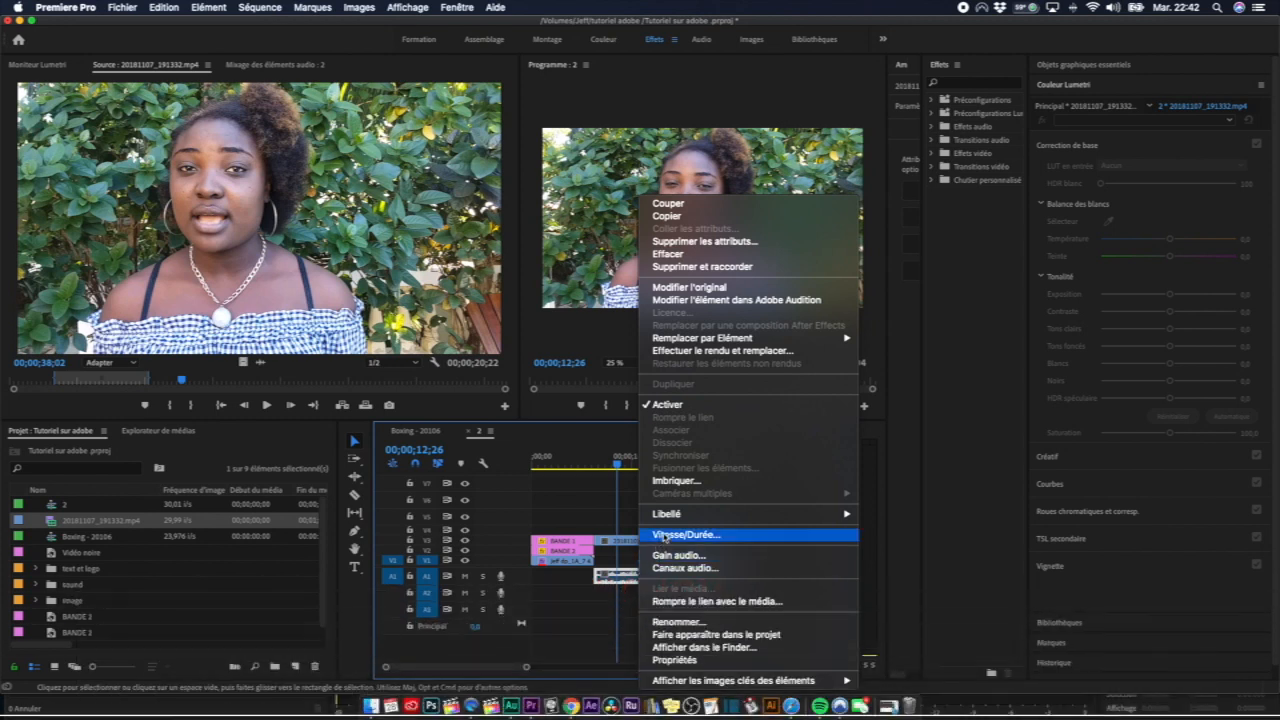
pyautogui.click(548, 628)
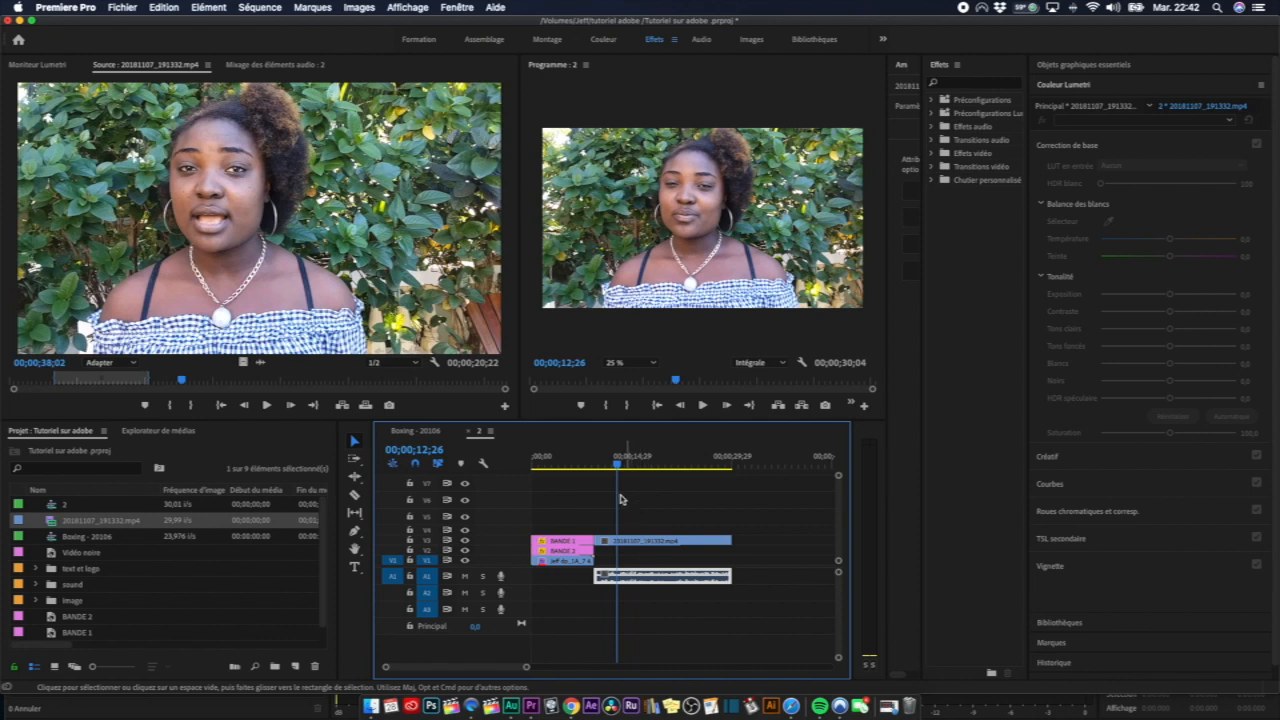
pyautogui.click(702, 597)
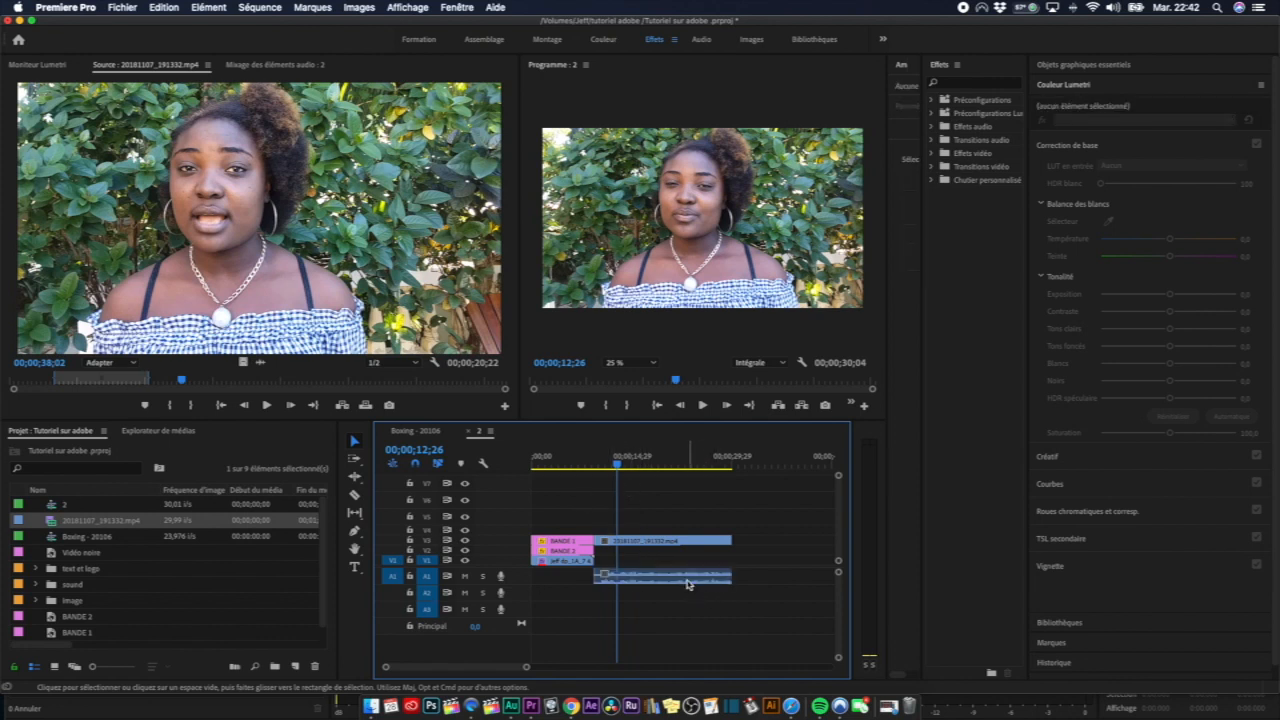
# Step: Send the audio clip on track A1 to Adobe Audition for editing, allowing access to files on the removable volume
pyautogui.click(686, 579)
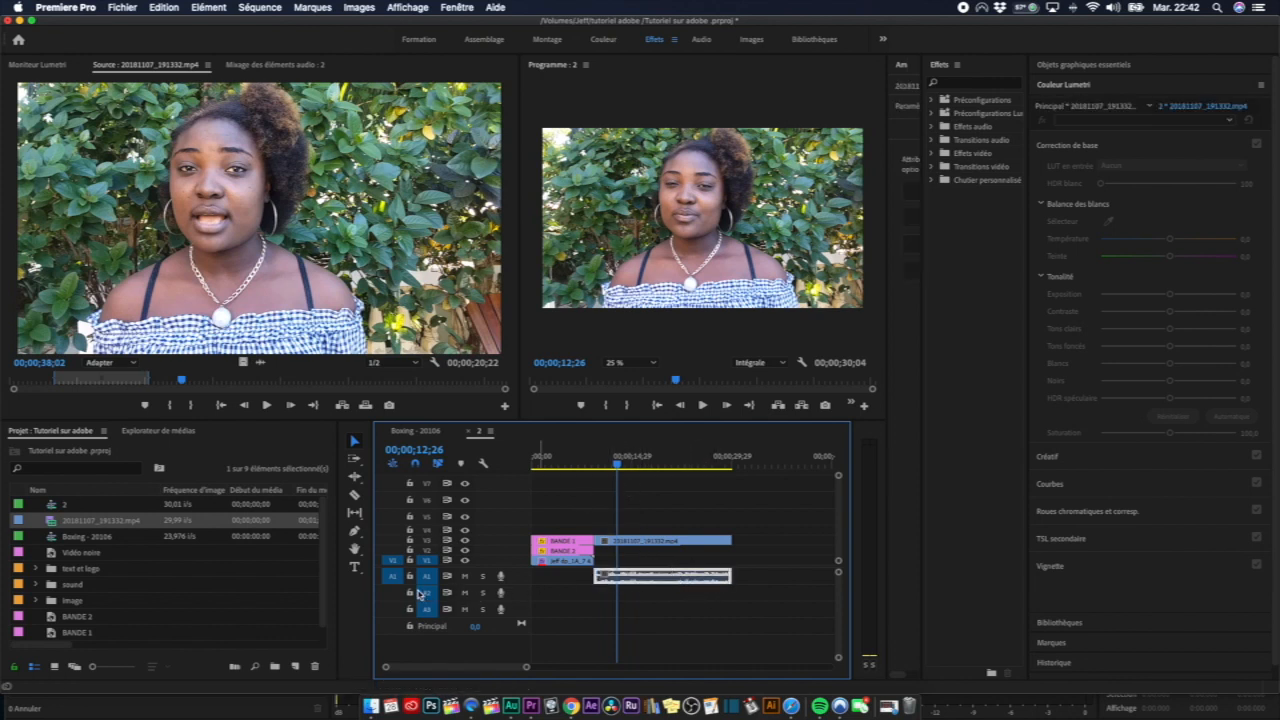
pyautogui.rightClick(639, 576)
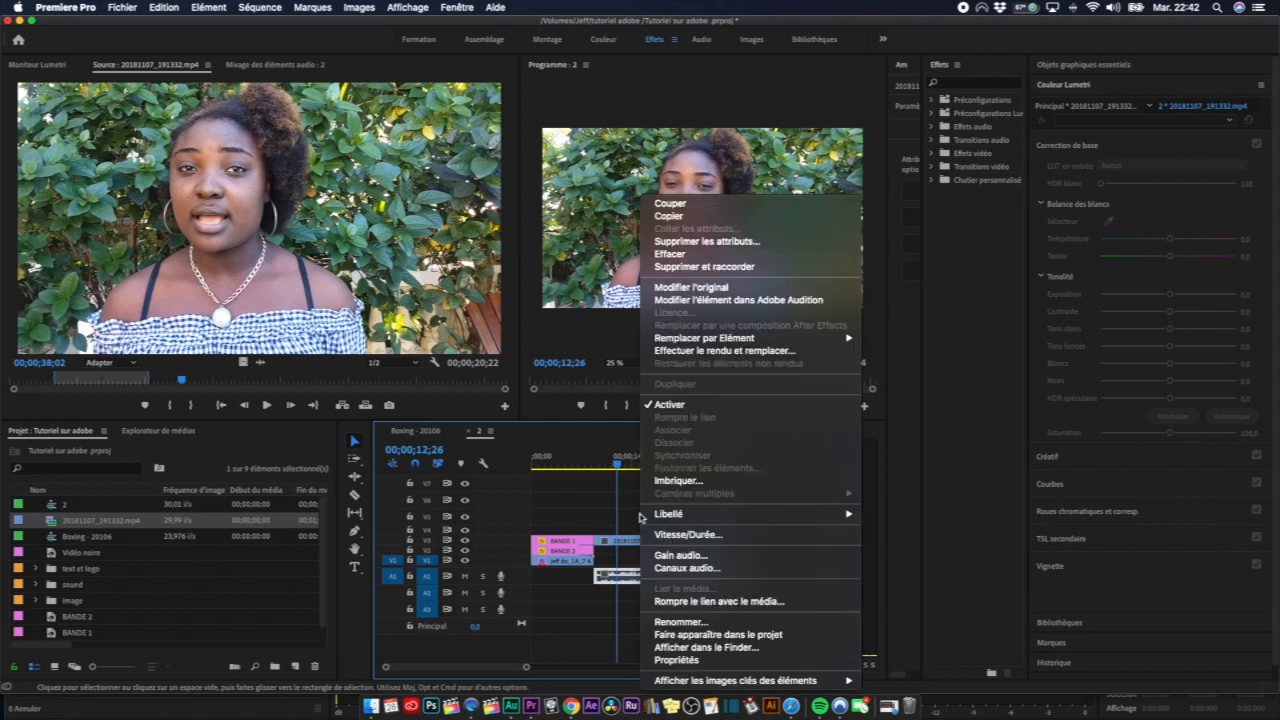
pyautogui.click(678, 301)
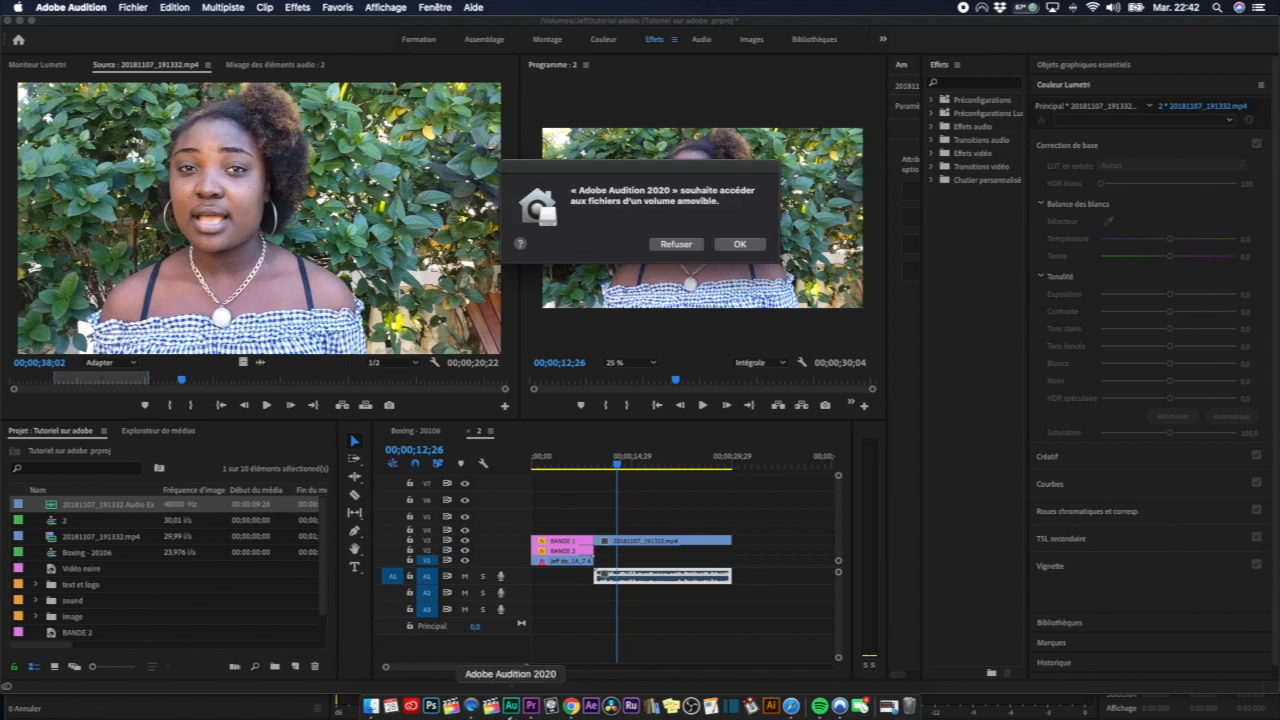
pyautogui.click(742, 245)
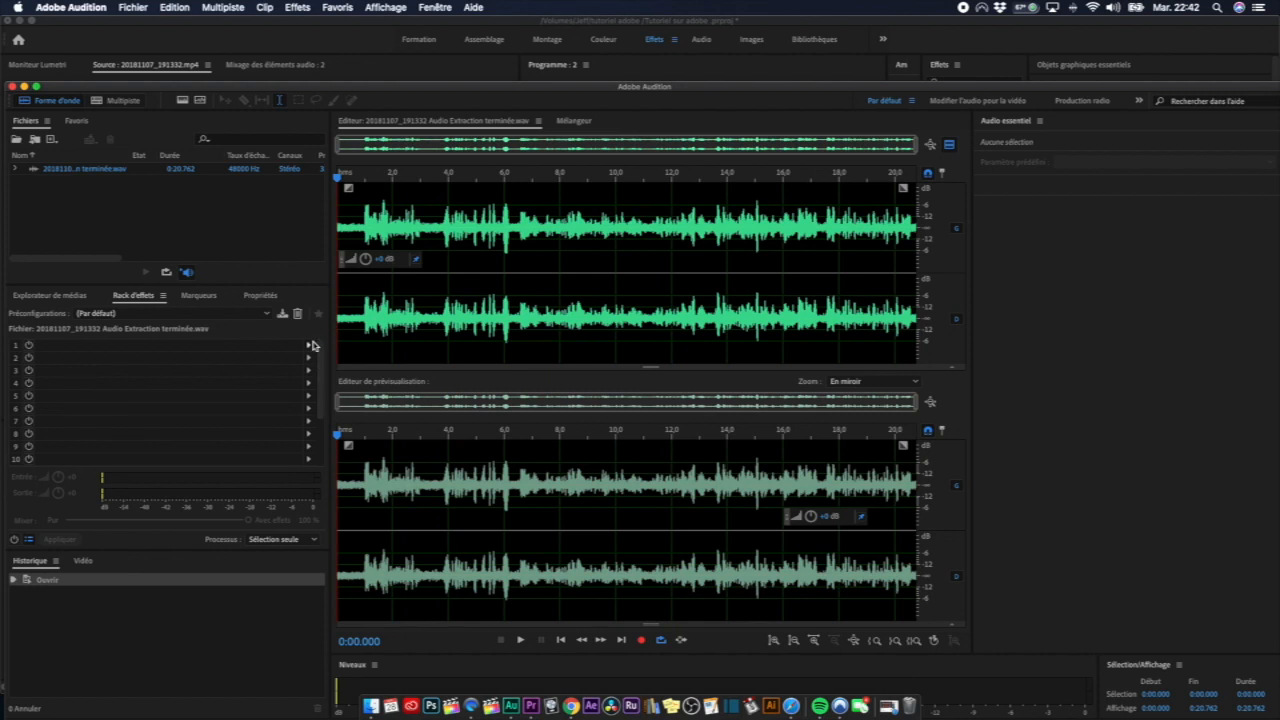
# Step: Listen to the background noise in the recording's first second, and compare it with the speech that follows
pyautogui.scroll(-1, 310, 345)
pyautogui.press('space')
pyautogui.press('space')
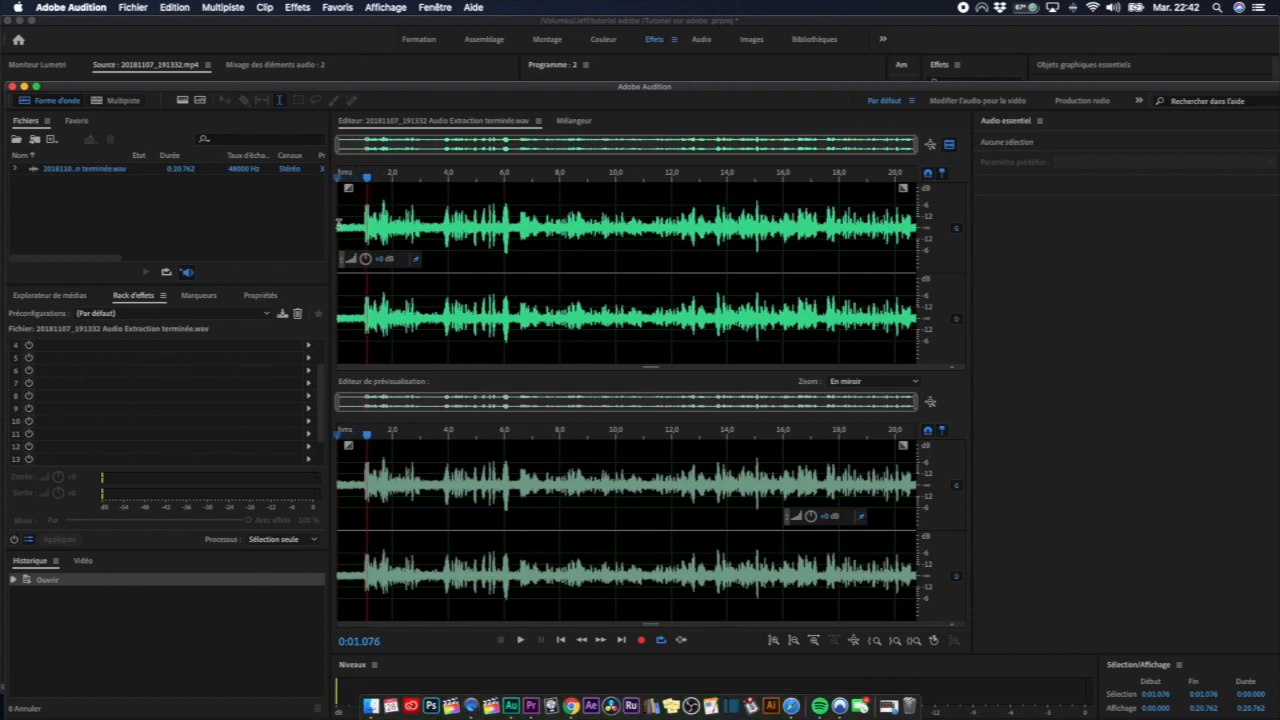
pyautogui.moveTo(337, 226); pyautogui.dragTo(365, 231)
pyautogui.press('space')
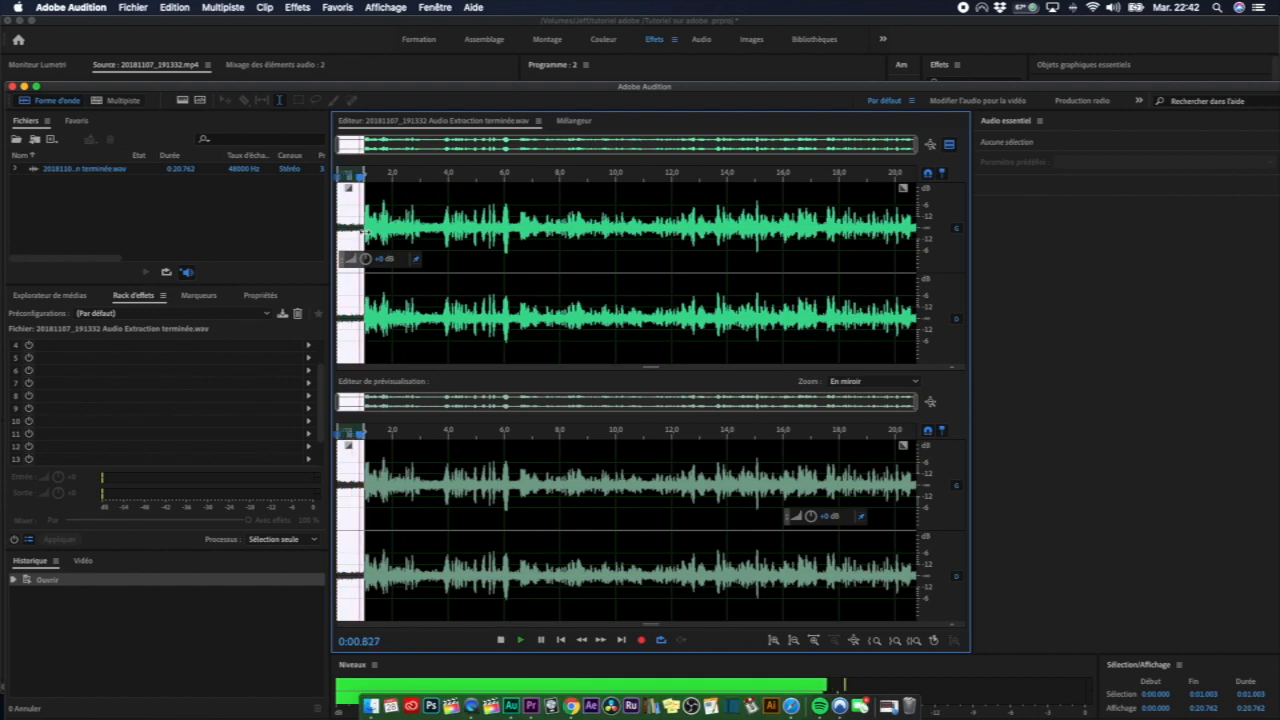
pyautogui.press('space')
pyautogui.click(367, 208)
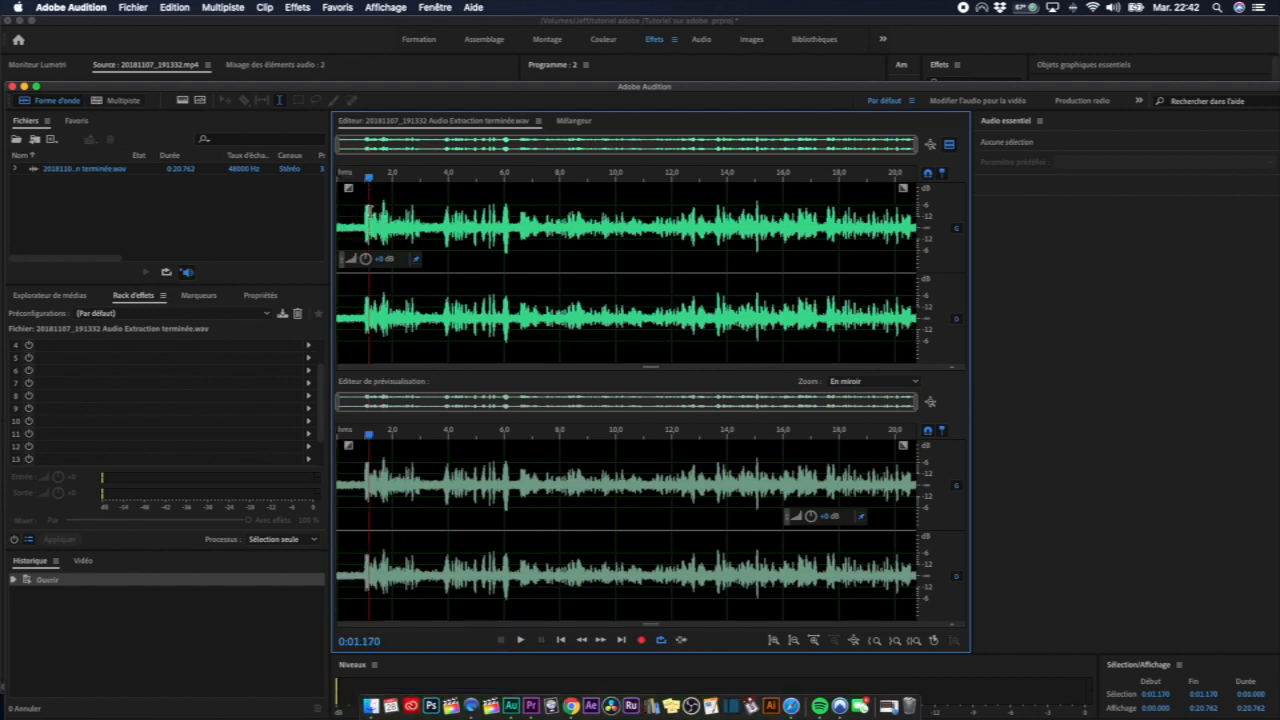
pyautogui.press('space')
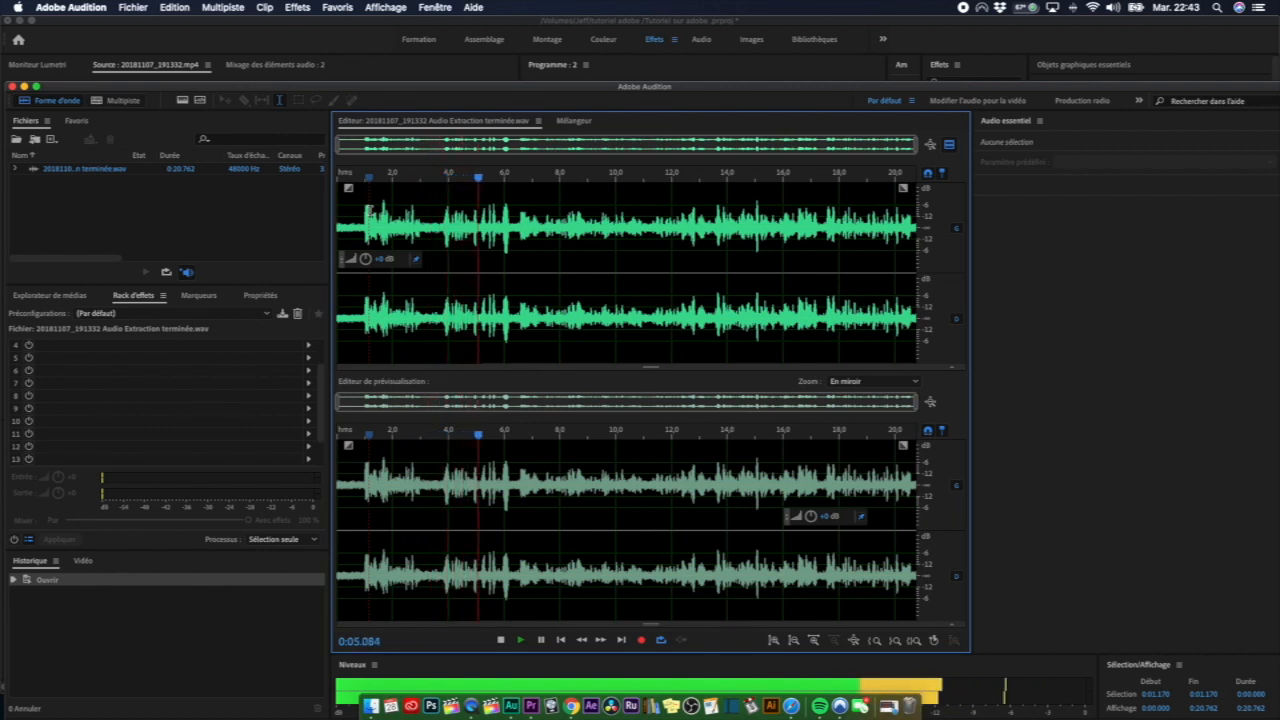
pyautogui.press('space')
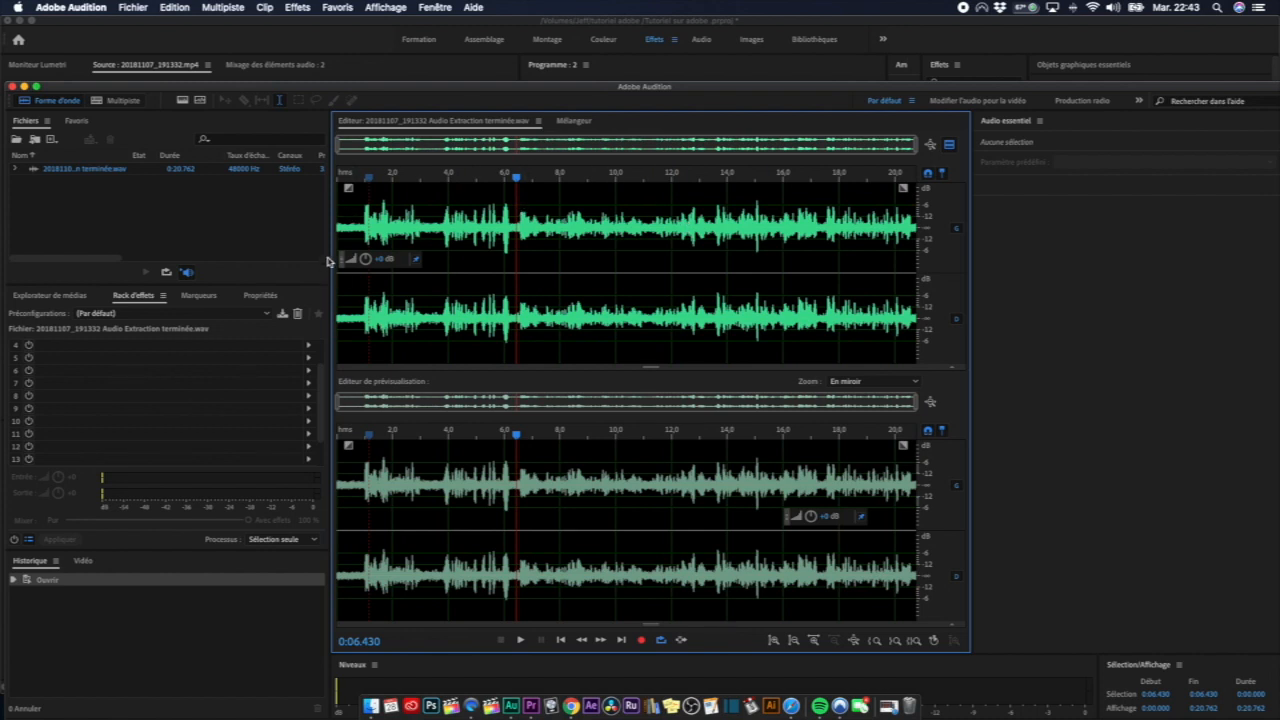
# Step: Select about the first 0.96 seconds of the waveform and capture it as the noise print
pyautogui.moveTo(338, 226); pyautogui.dragTo(364, 230)
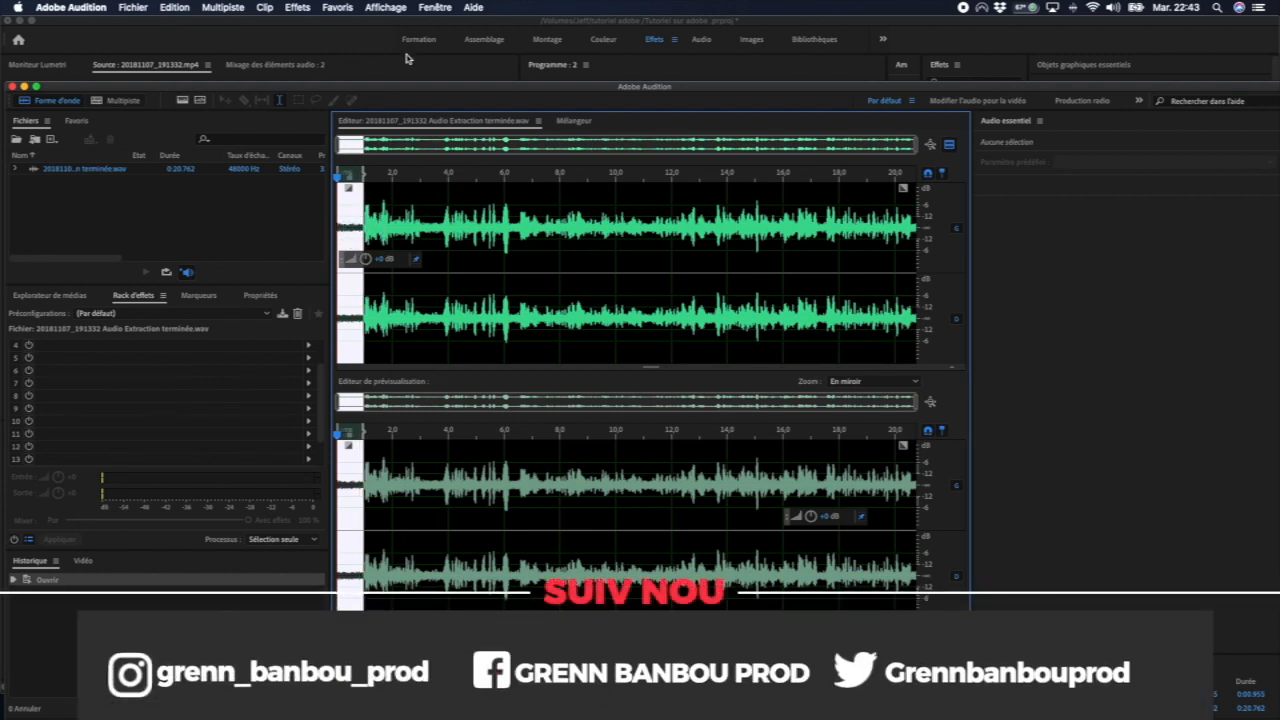
pyautogui.click(290, 8)
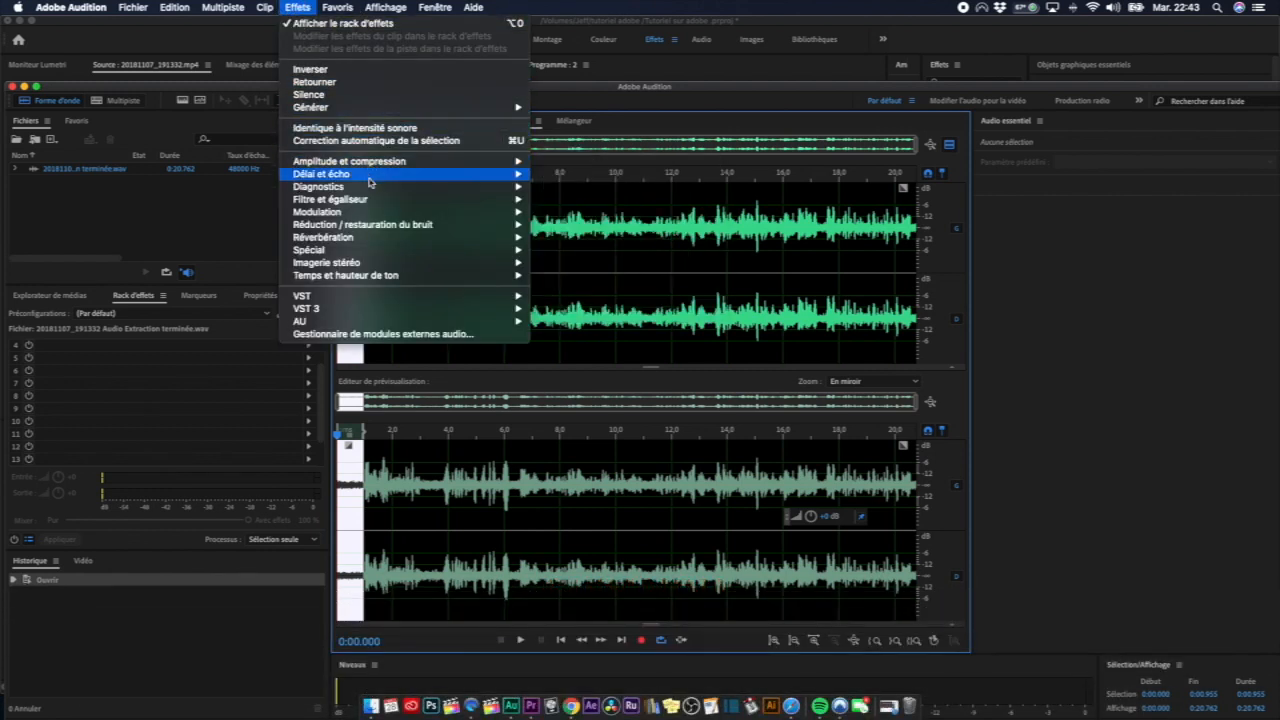
pyautogui.moveTo(366, 226)
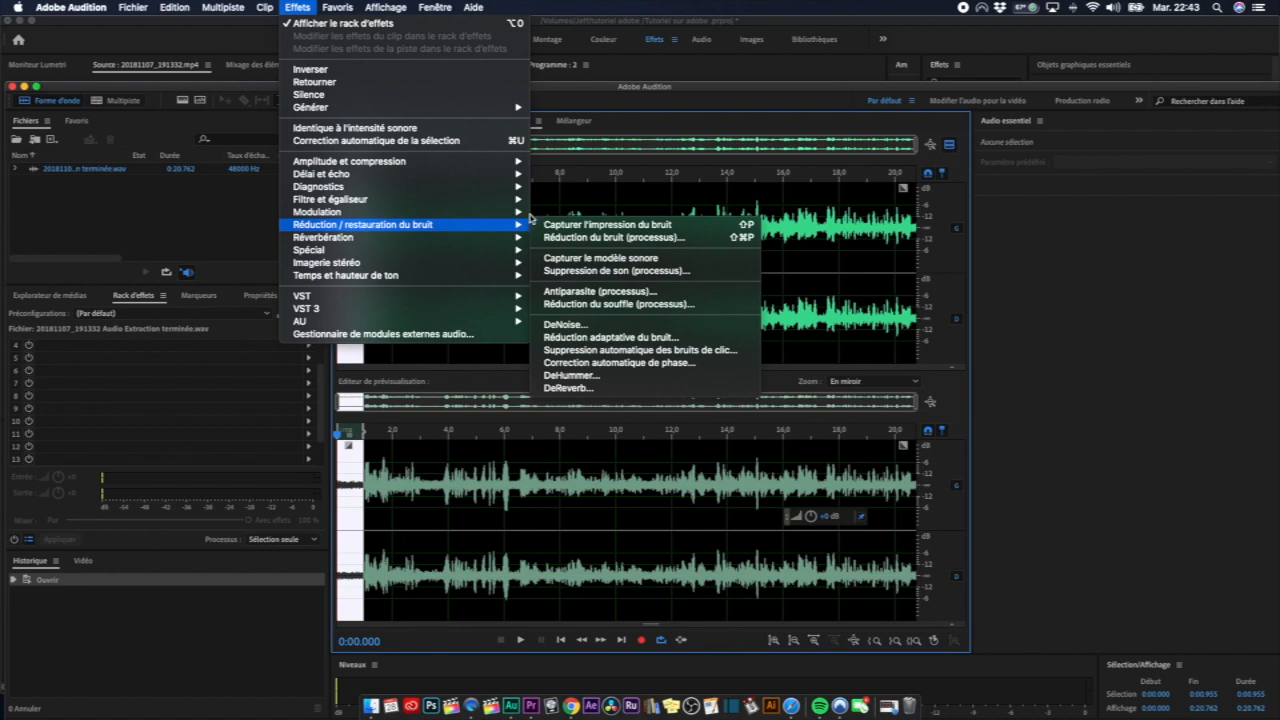
pyautogui.click(603, 225)
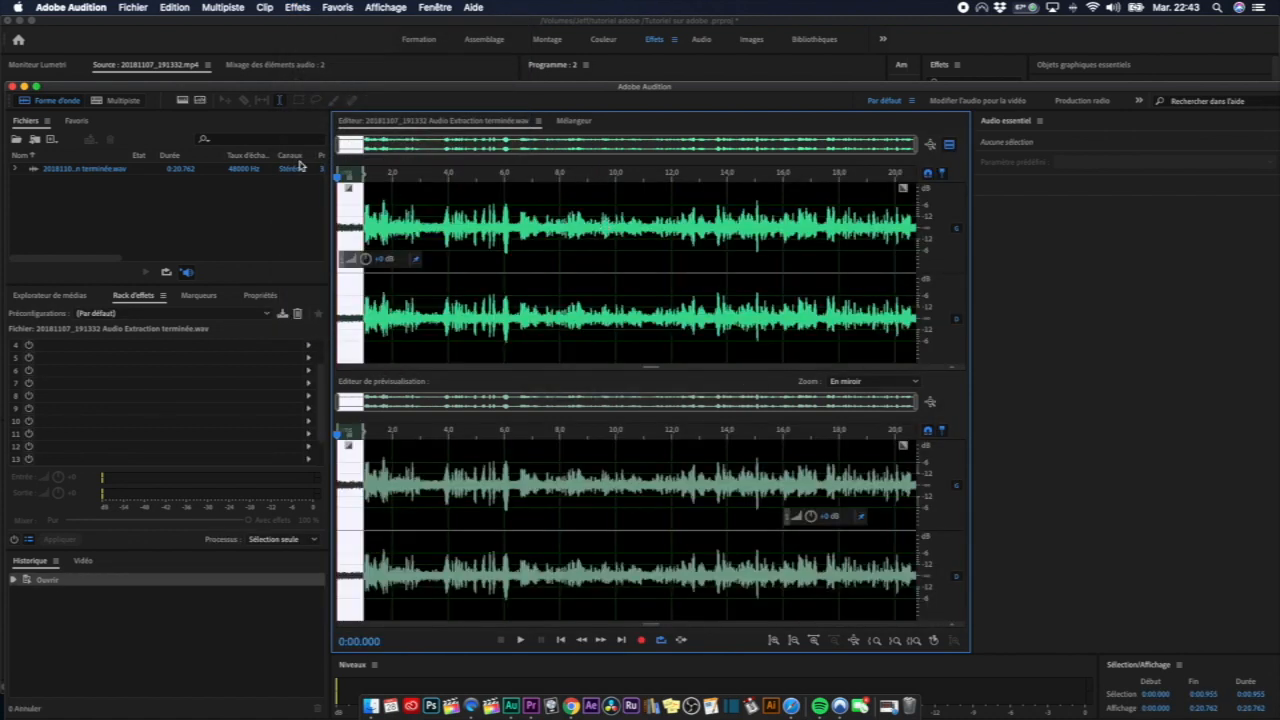
pyautogui.click(297, 7)
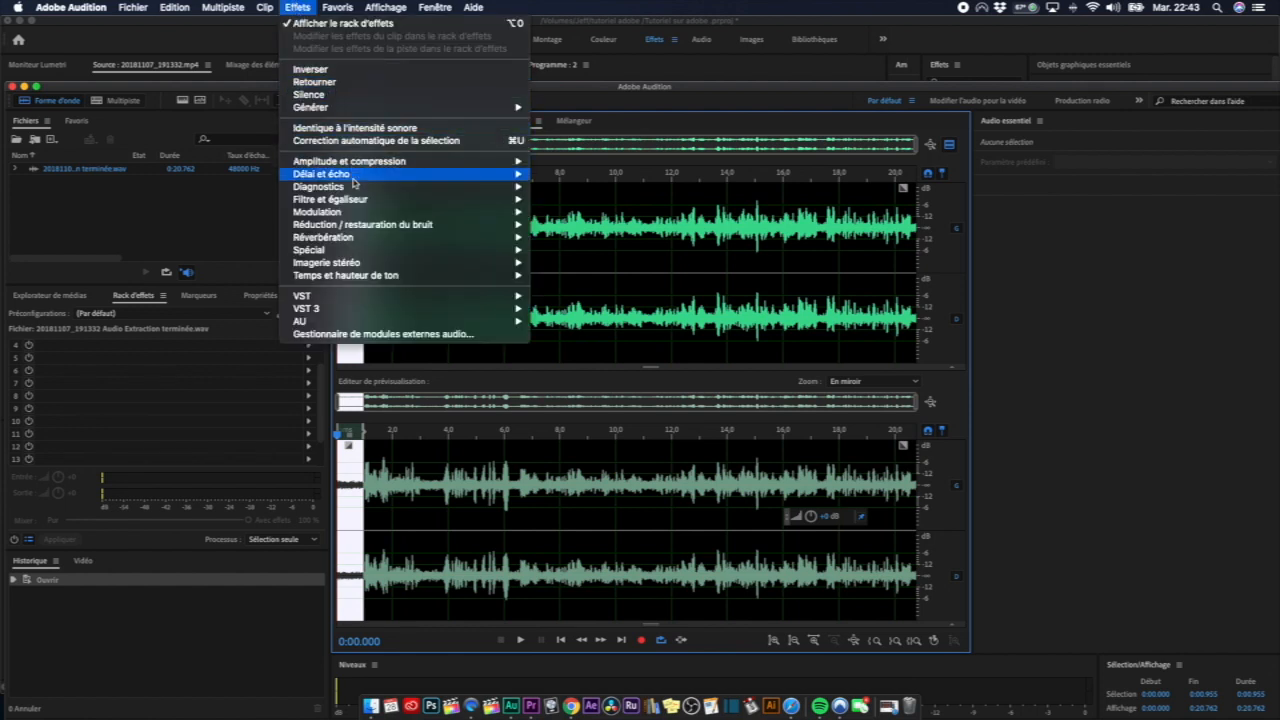
pyautogui.moveTo(358, 225)
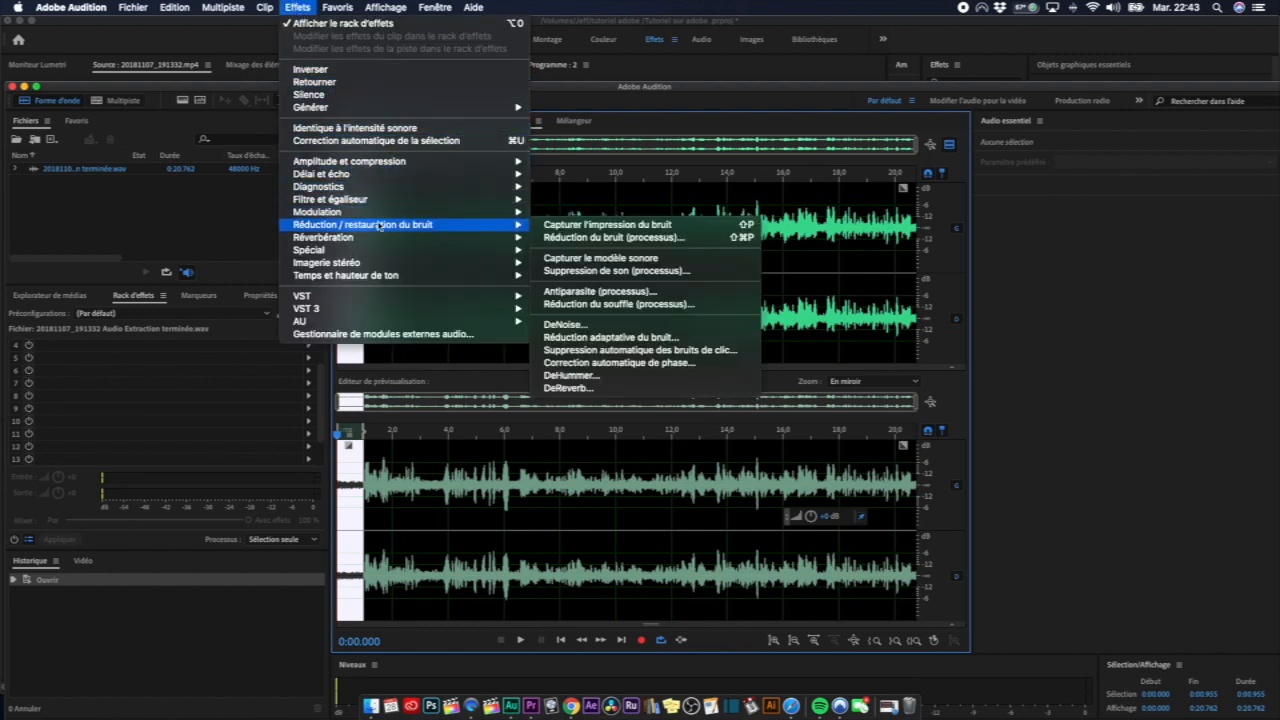
pyautogui.click(600, 238)
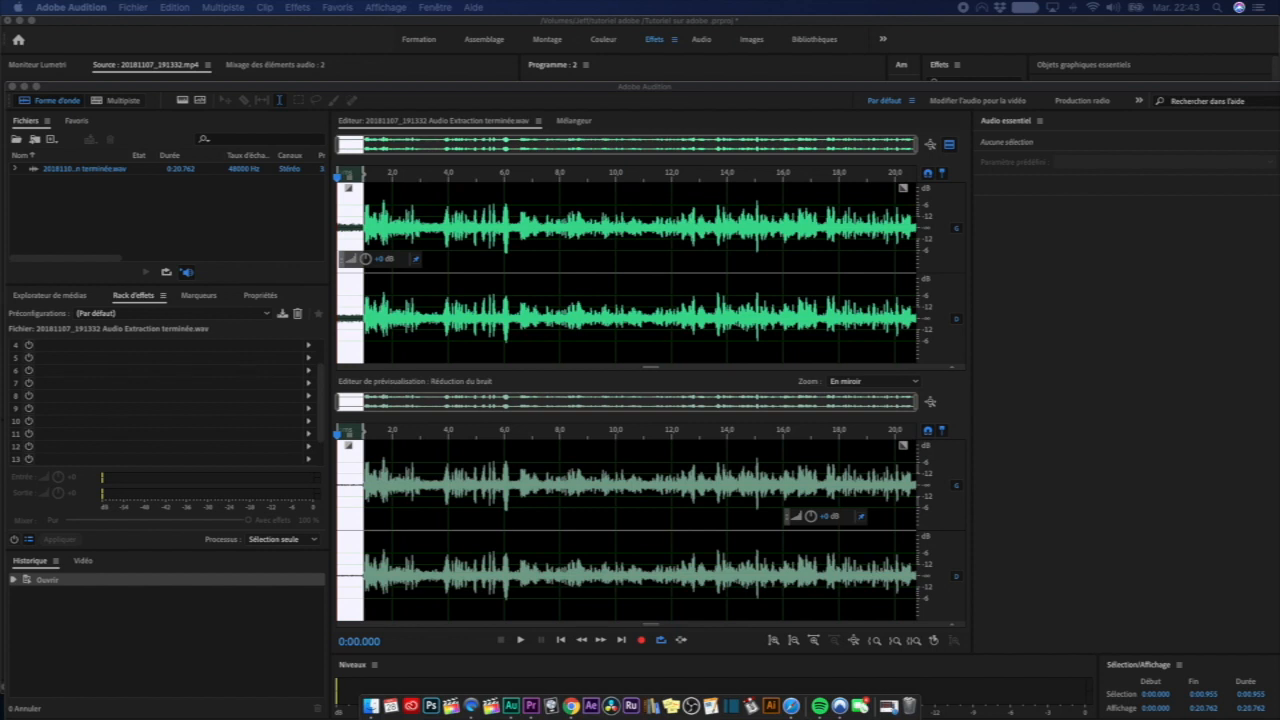
pyautogui.press('Escape')
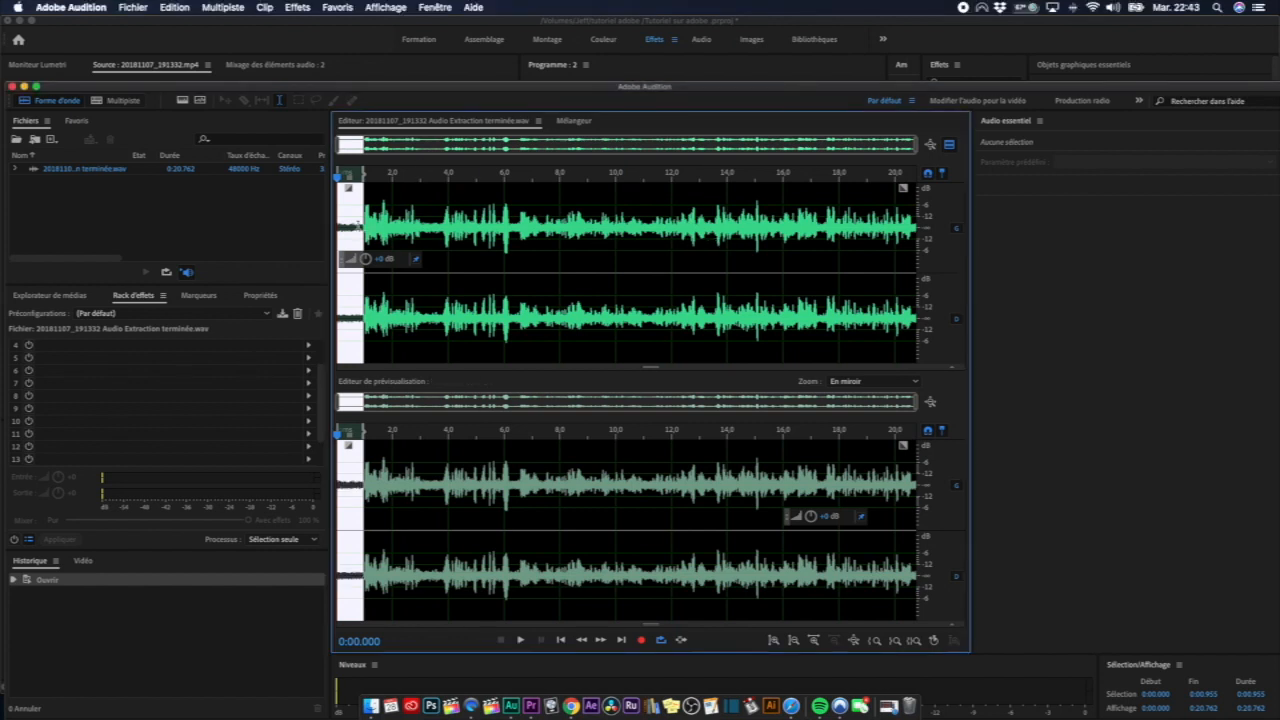
# Step: Reselect about the first 0.88 seconds of background noise and capture that section as the noise print
pyautogui.click(347, 217)
pyautogui.click(340, 220)
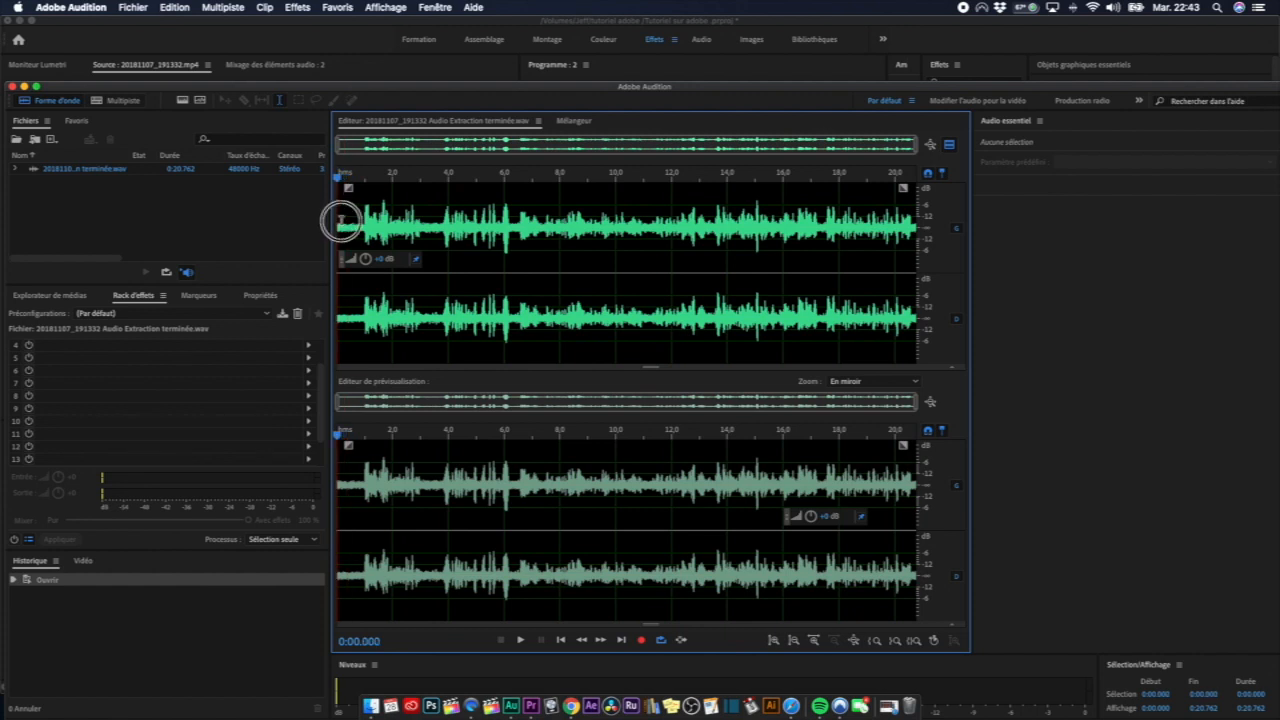
pyautogui.moveTo(340, 220); pyautogui.dragTo(361, 218)
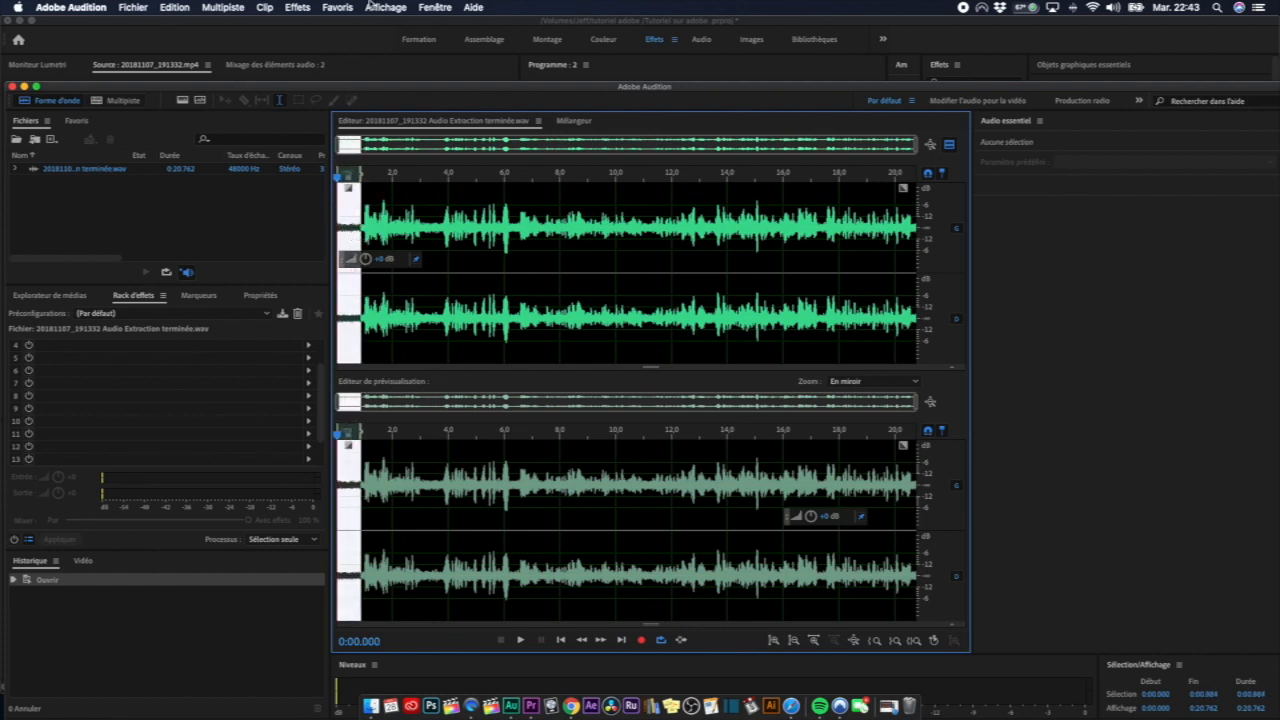
pyautogui.click(297, 6)
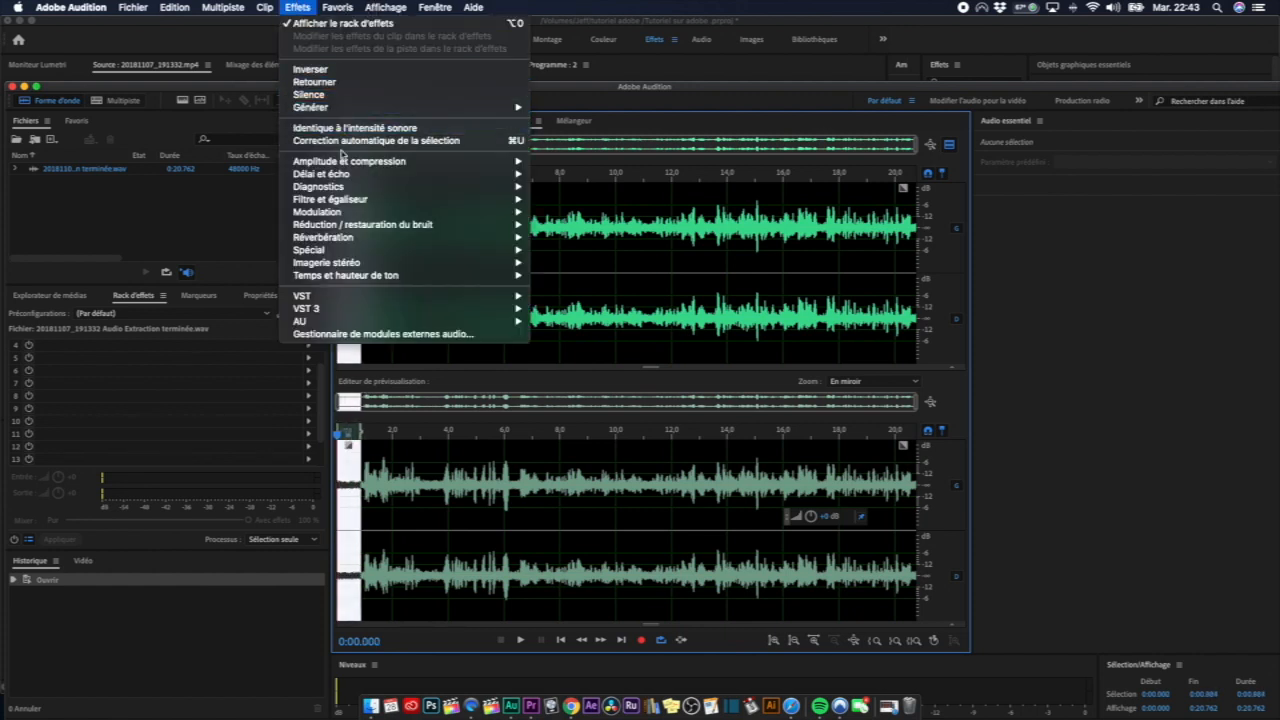
pyautogui.moveTo(430, 224)
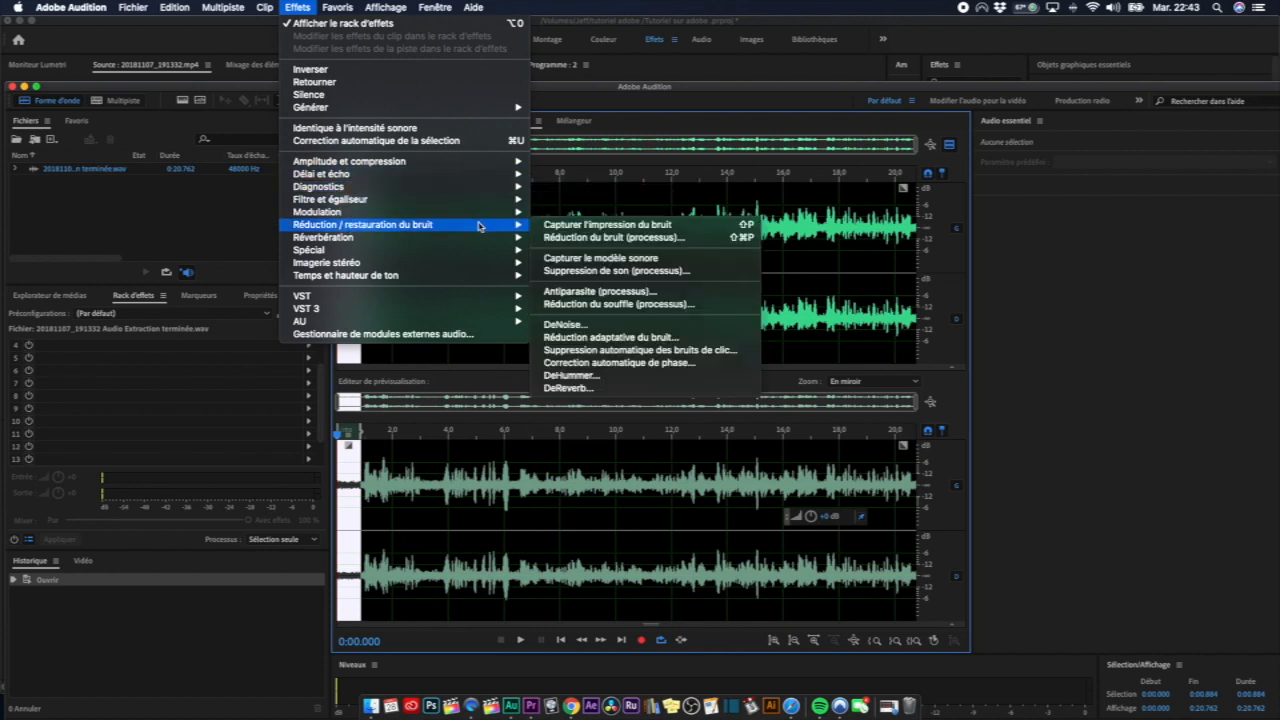
pyautogui.click(576, 225)
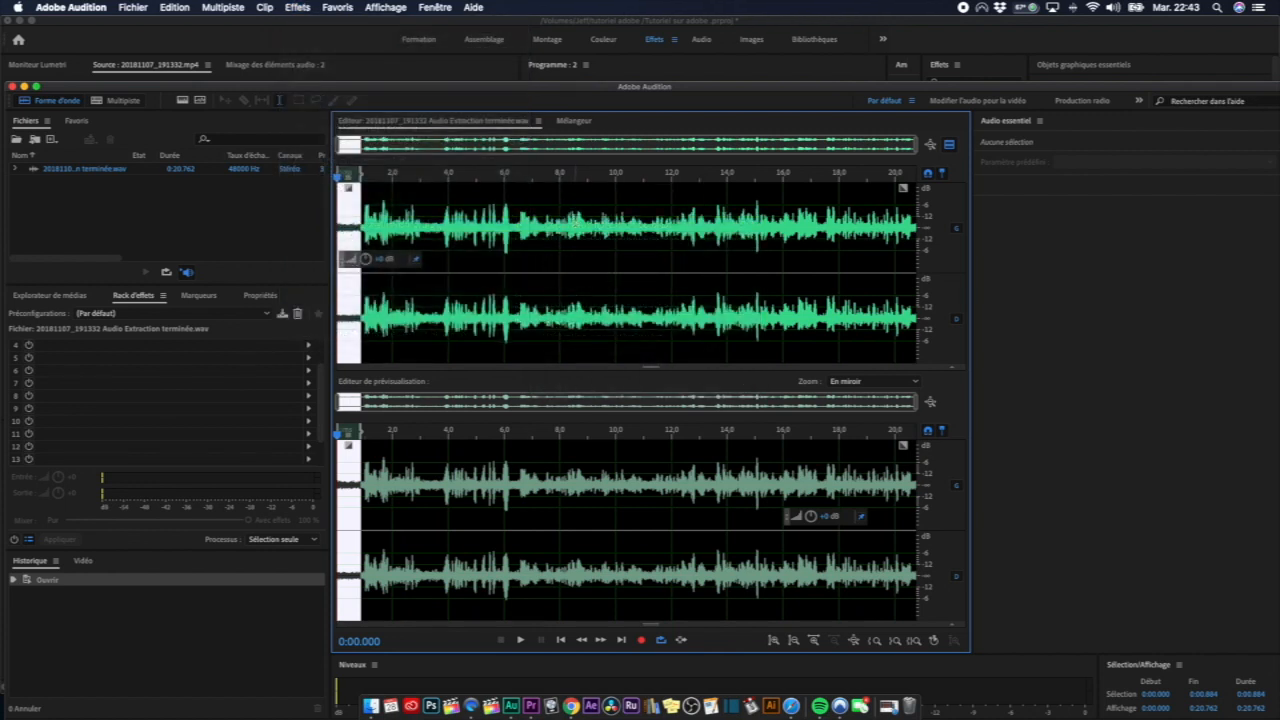
# Step: Select the entire waveform and open the Noise Reduction (process) effect for it
pyautogui.click(381, 213)
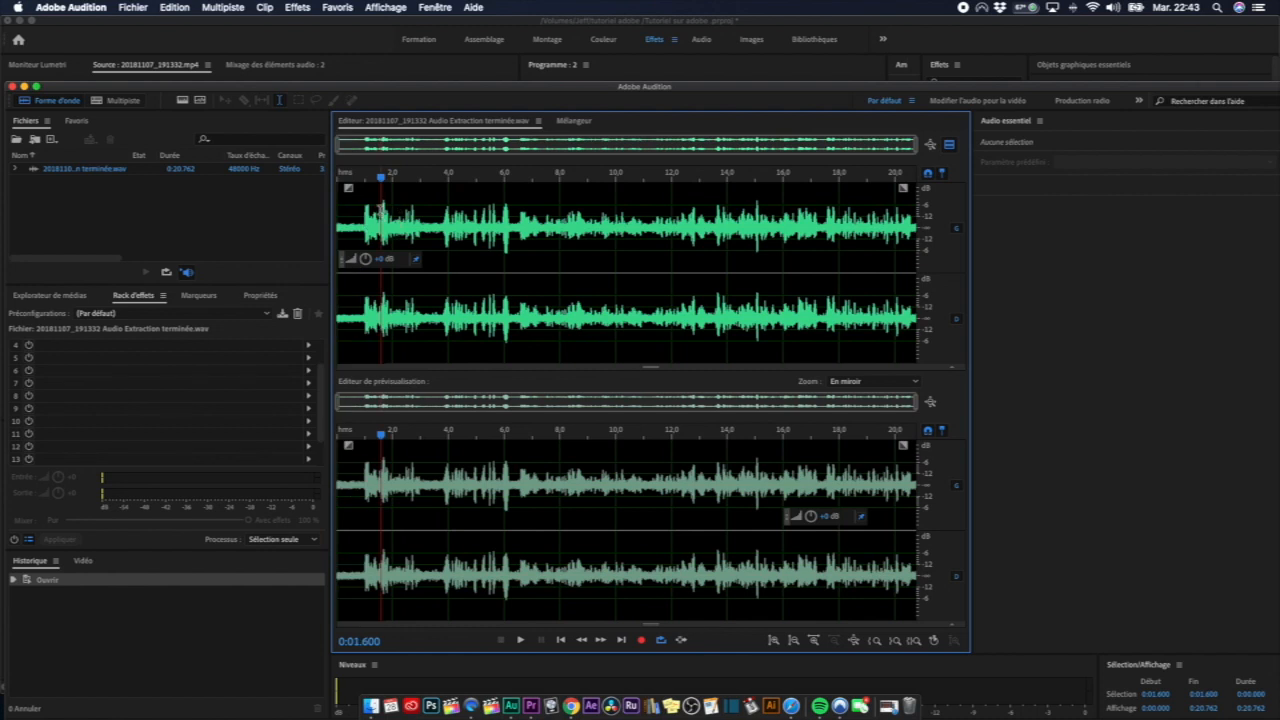
pyautogui.press('super+a')
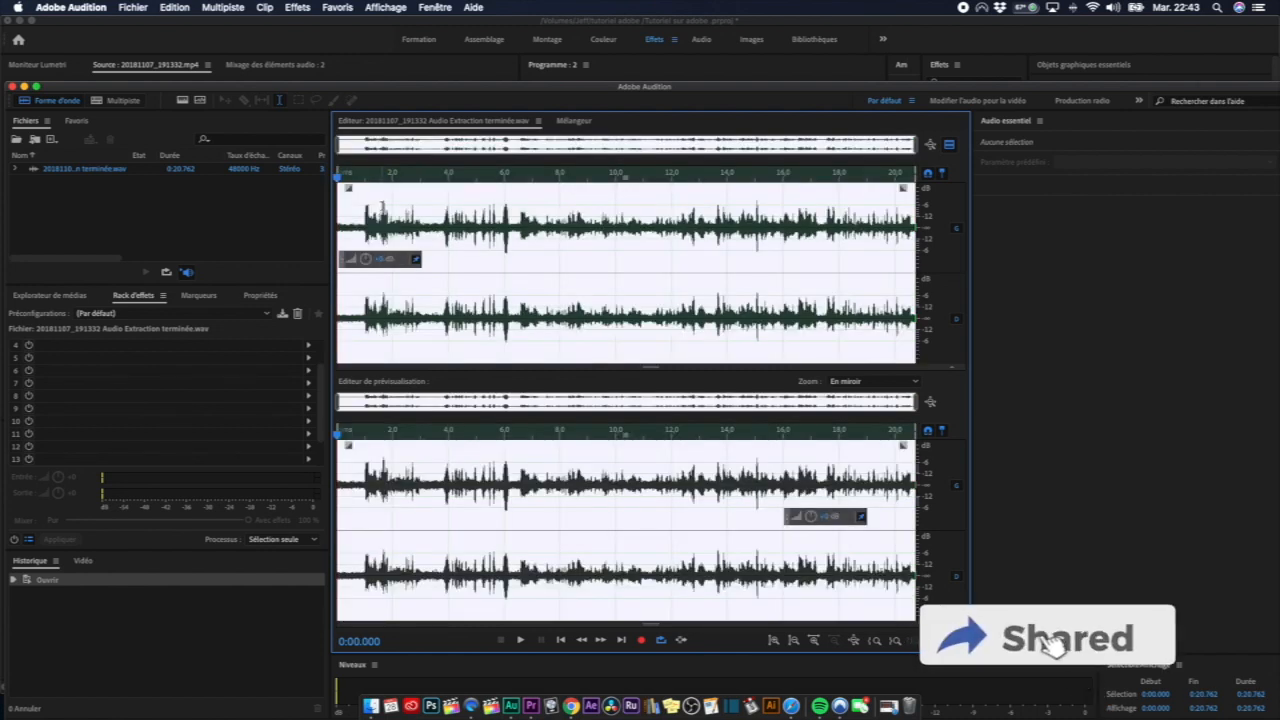
pyautogui.click(297, 7)
pyautogui.moveTo(330, 228)
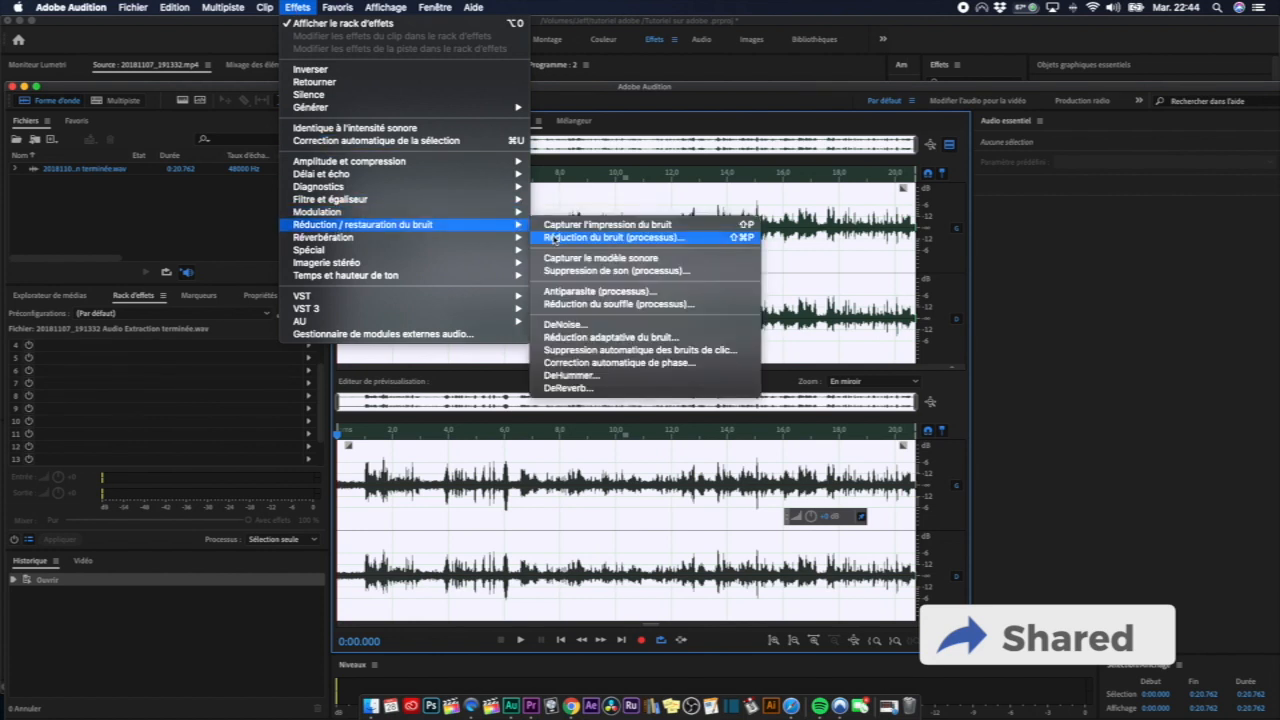
pyautogui.click(553, 237)
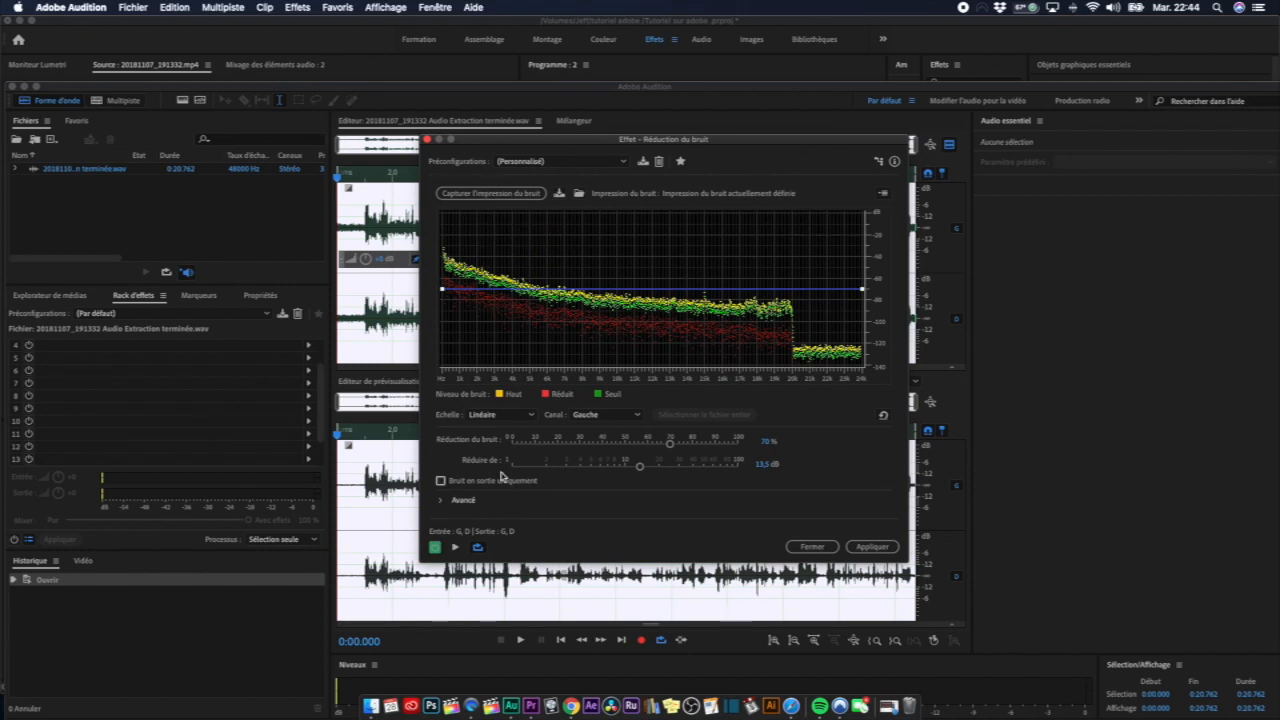
# Step: Preview the noise reduction on the selection, comparing the sound with the effect enabled and bypassed
pyautogui.click(456, 549)
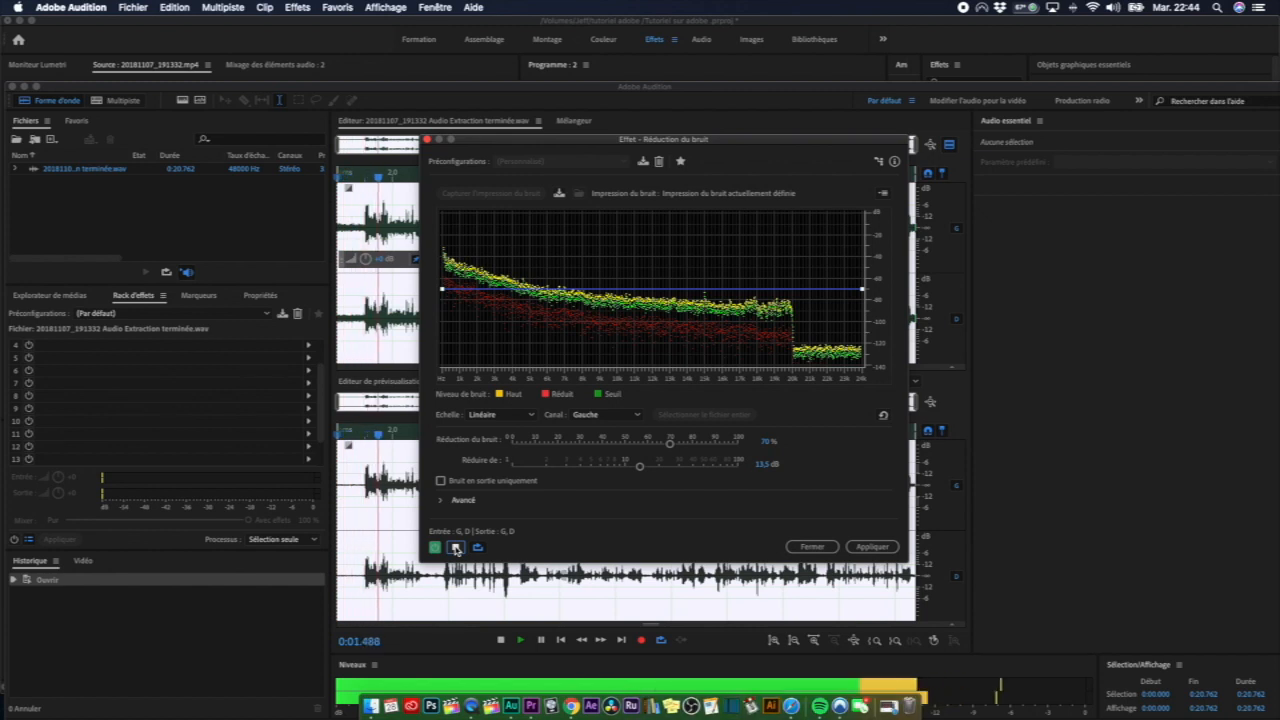
pyautogui.click(455, 548)
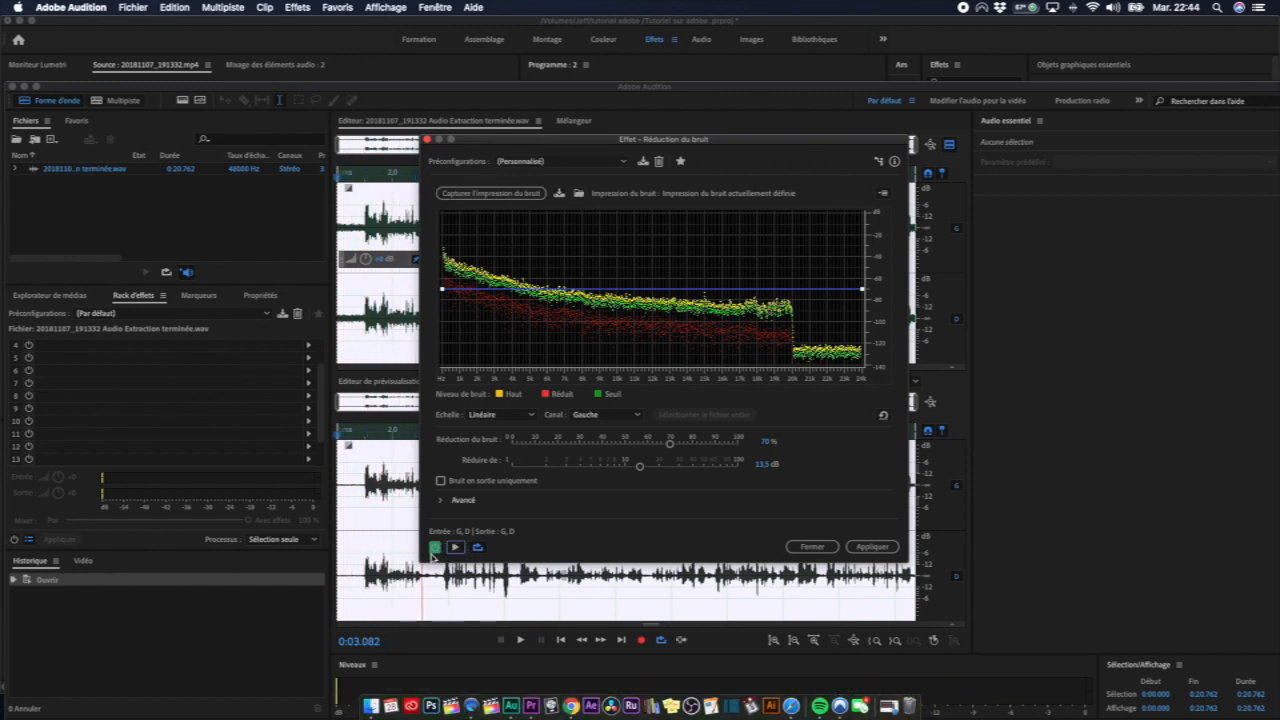
pyautogui.click(435, 548)
pyautogui.click(455, 548)
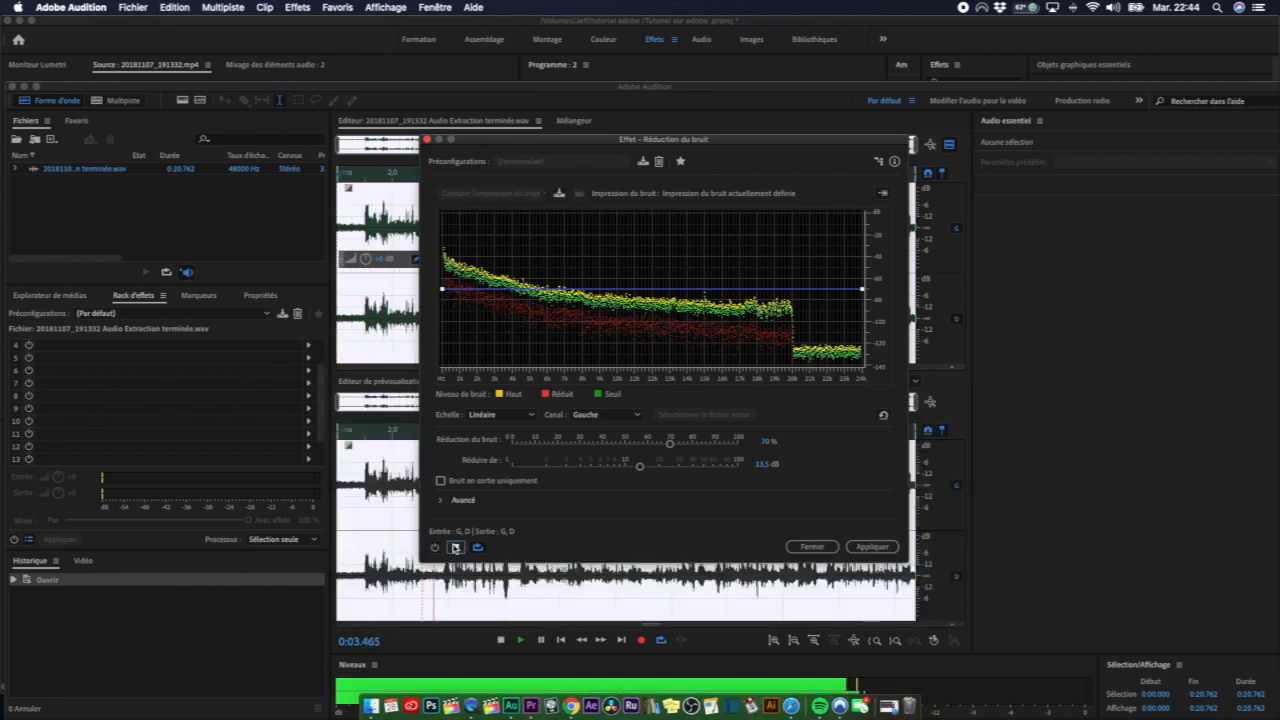
pyautogui.click(435, 548)
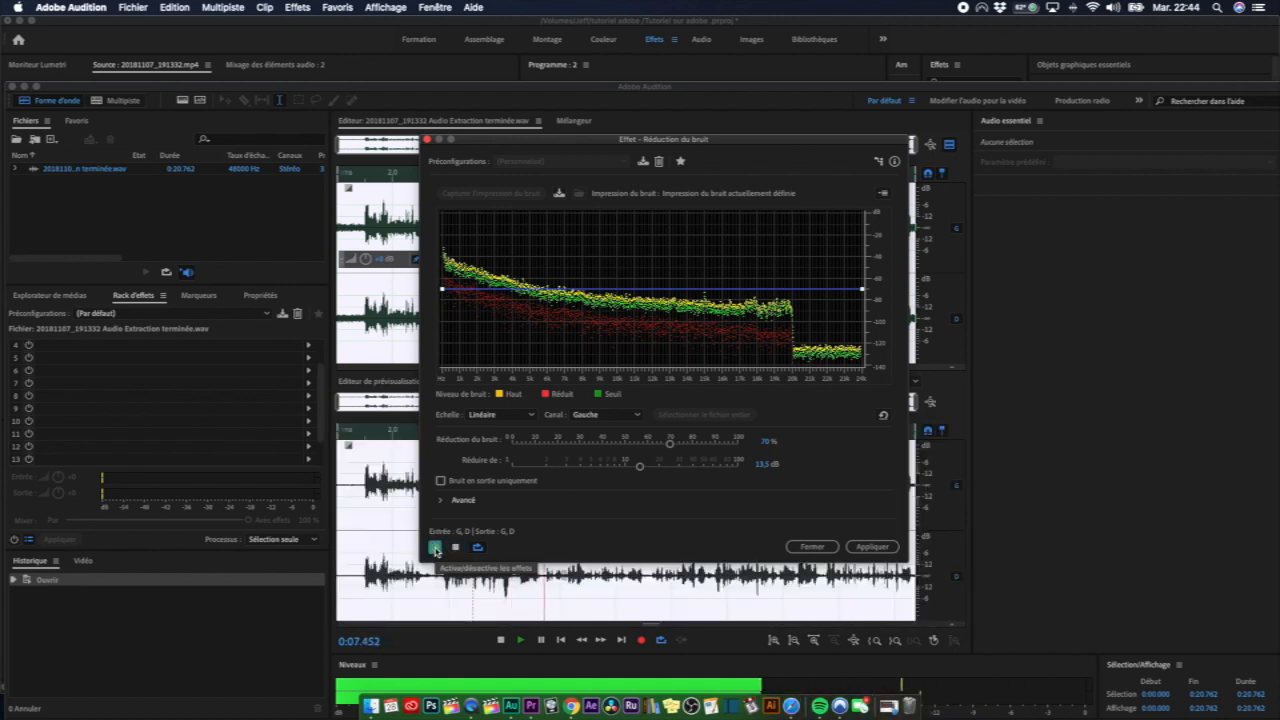
pyautogui.click(436, 548)
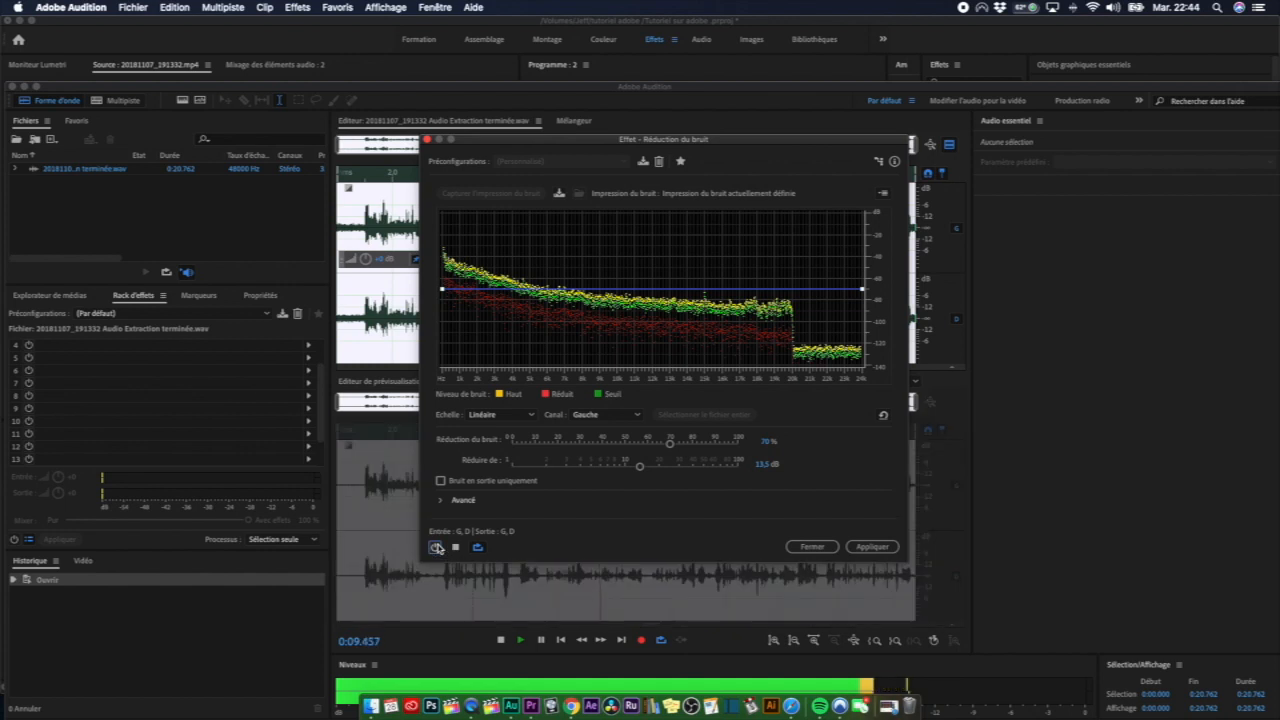
pyautogui.click(436, 548)
pyautogui.click(436, 548)
pyautogui.click(454, 548)
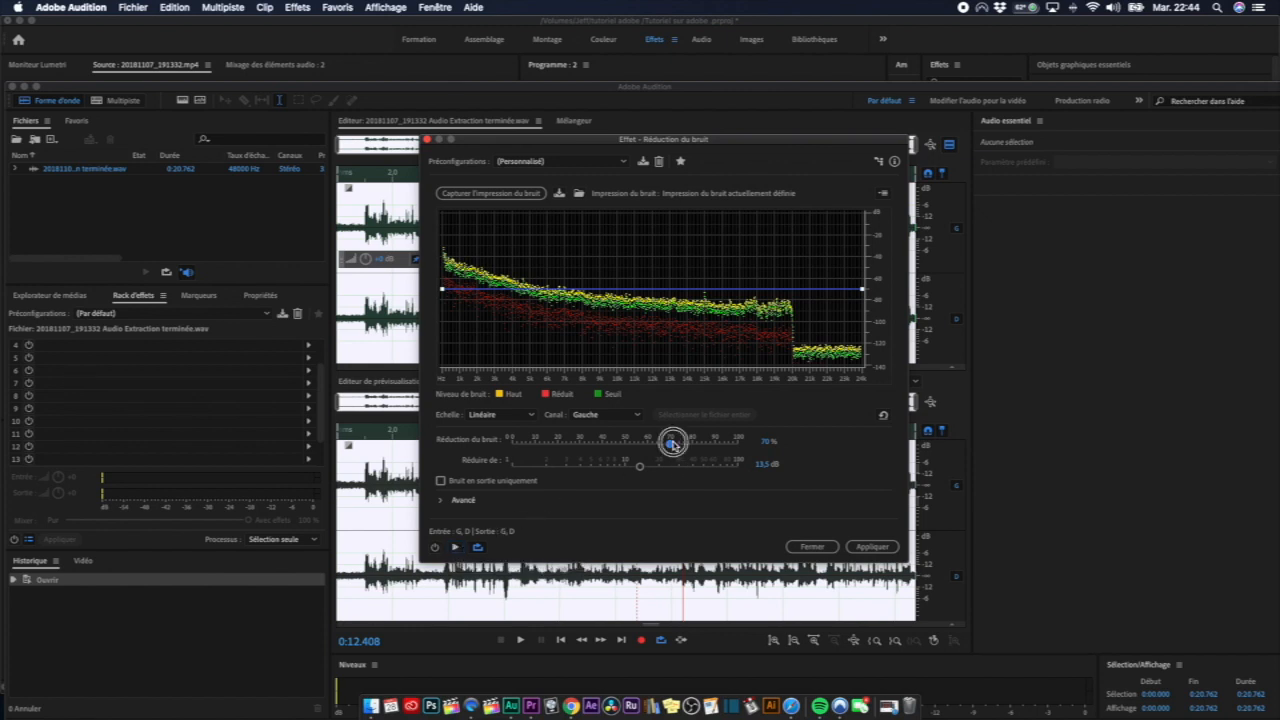
# Step: Set the noise reduction to 90% and the reduce-by amount to 20.5 dB, and compare the preview with the effect on and off
pyautogui.moveTo(673, 443); pyautogui.dragTo(717, 455)
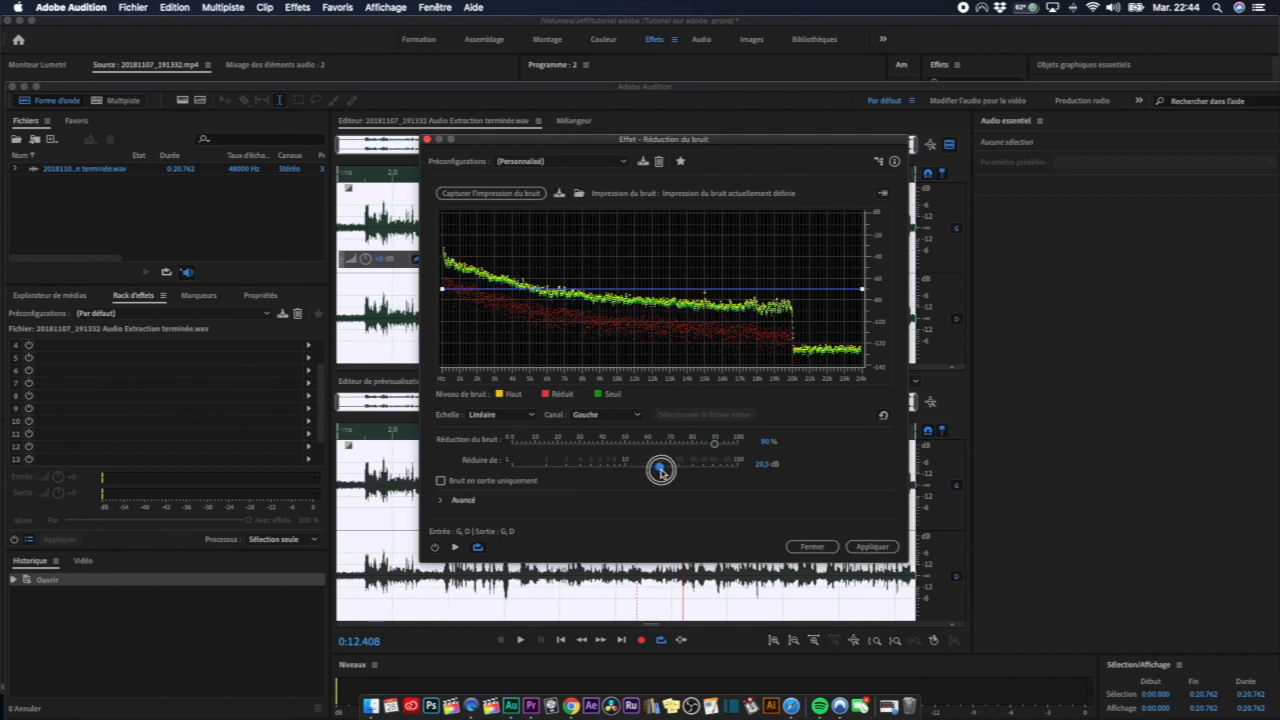
pyautogui.click(435, 548)
pyautogui.click(455, 547)
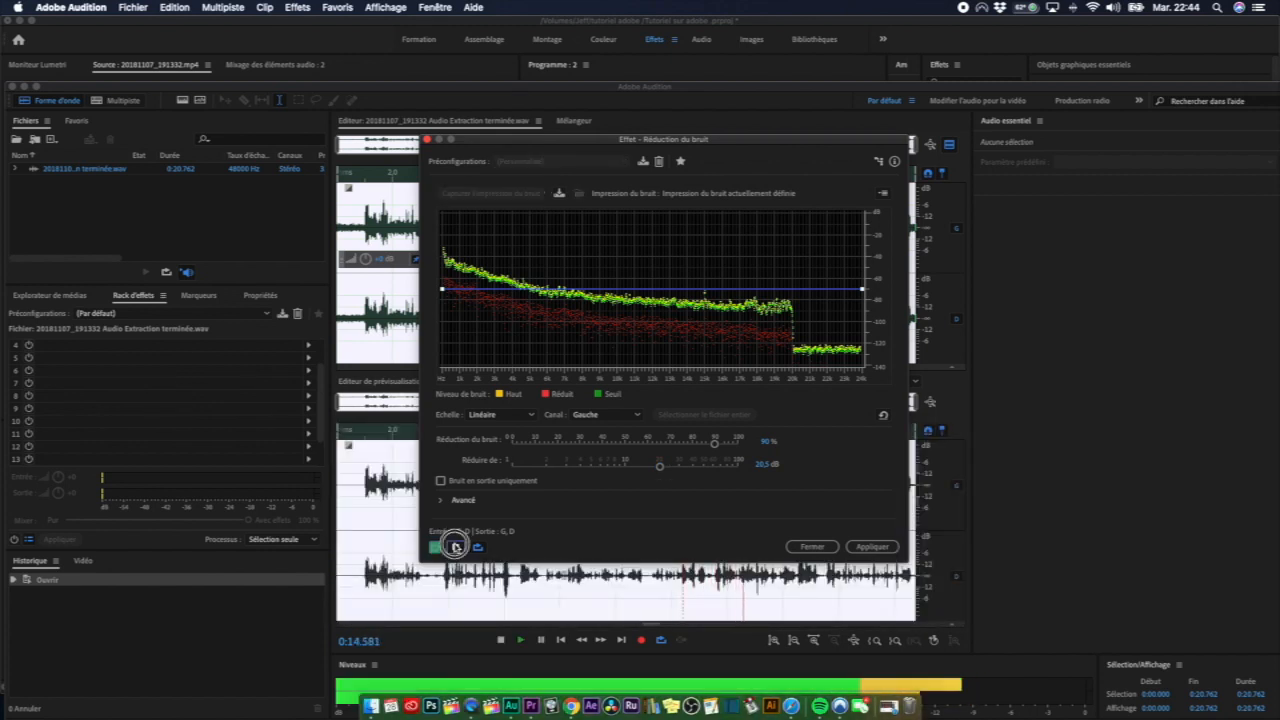
pyautogui.click(455, 547)
pyautogui.click(453, 548)
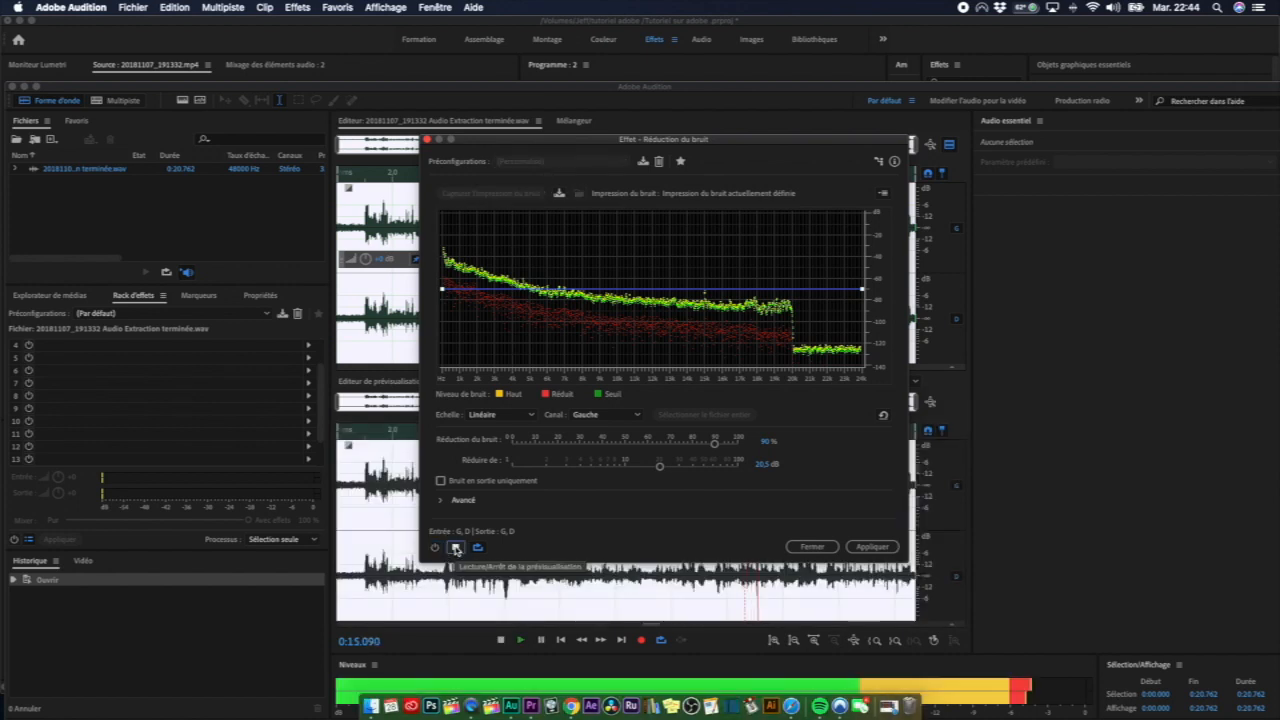
pyautogui.click(435, 548)
pyautogui.click(455, 548)
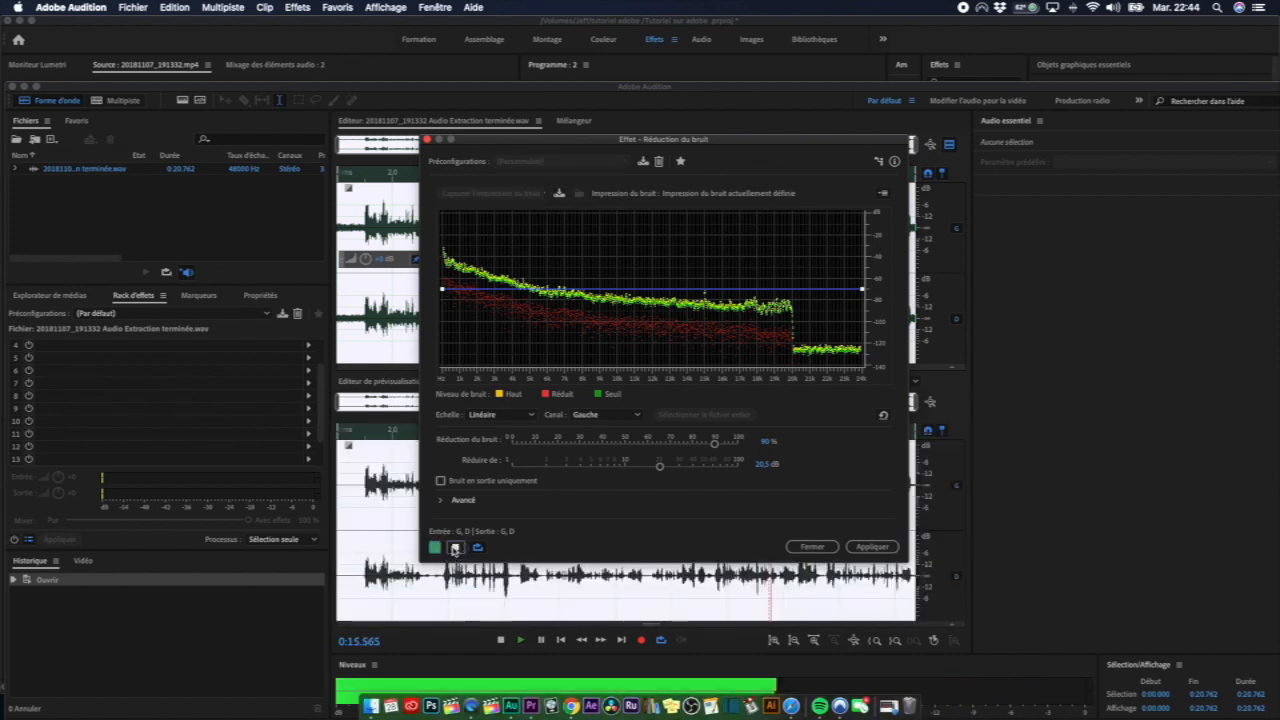
pyautogui.click(455, 548)
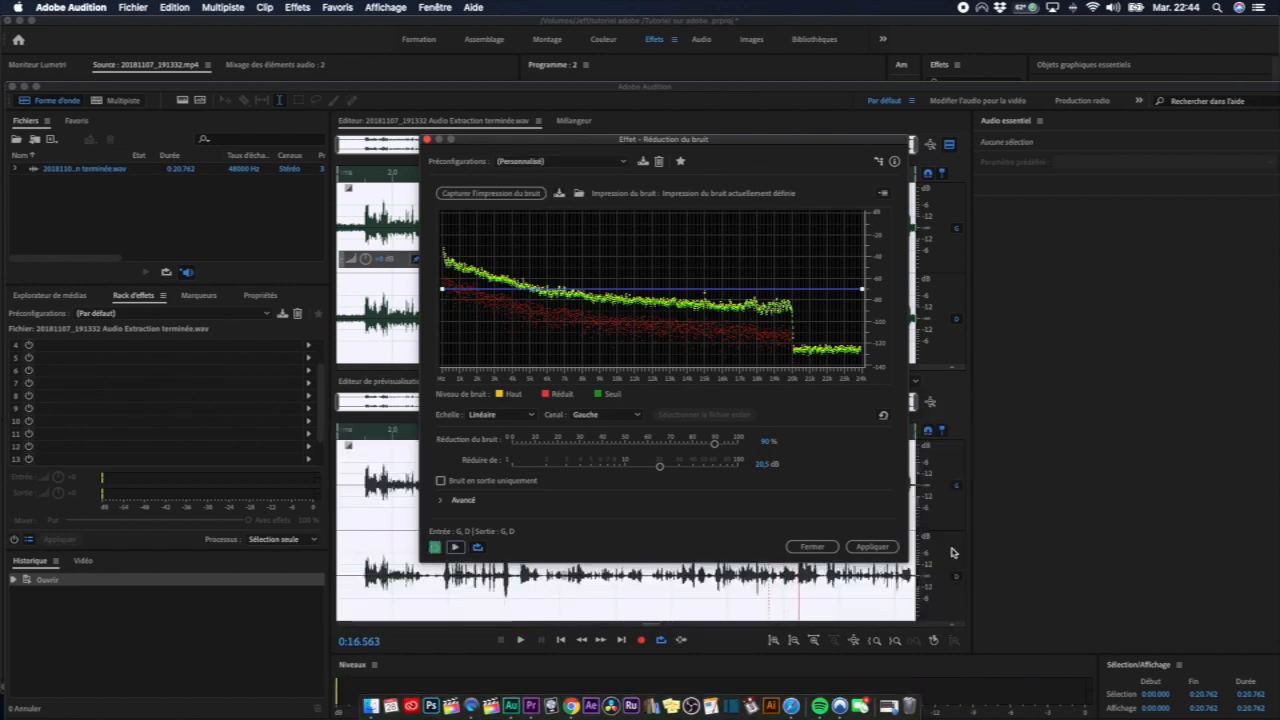
# Step: Apply the noise reduction to the entire waveform and play back part of the processed audio
pyautogui.click(870, 547)
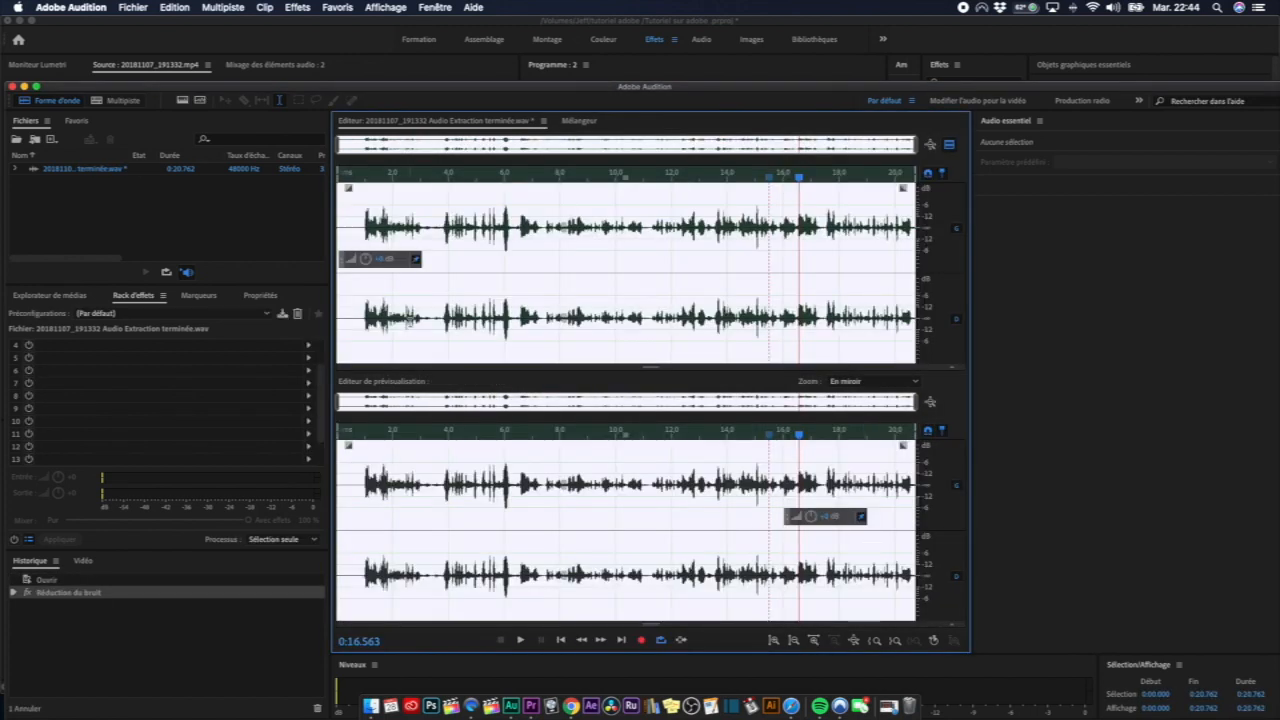
pyautogui.press('space')
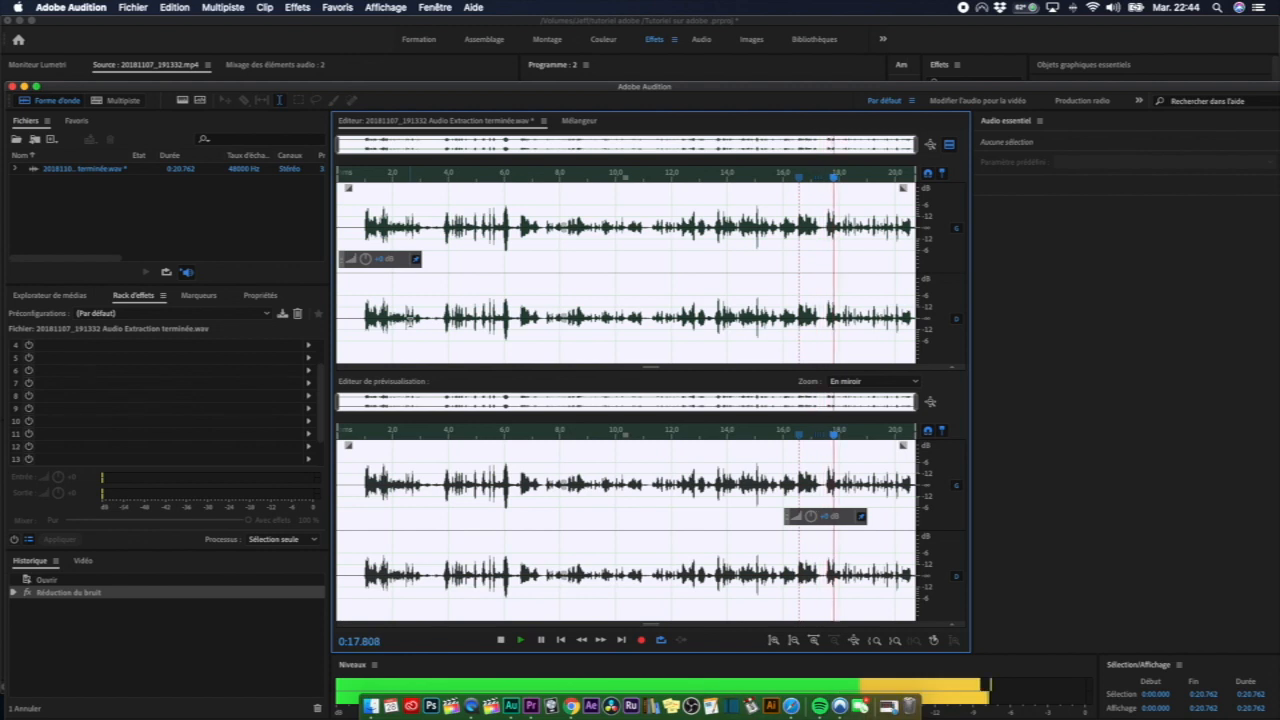
pyautogui.press('space')
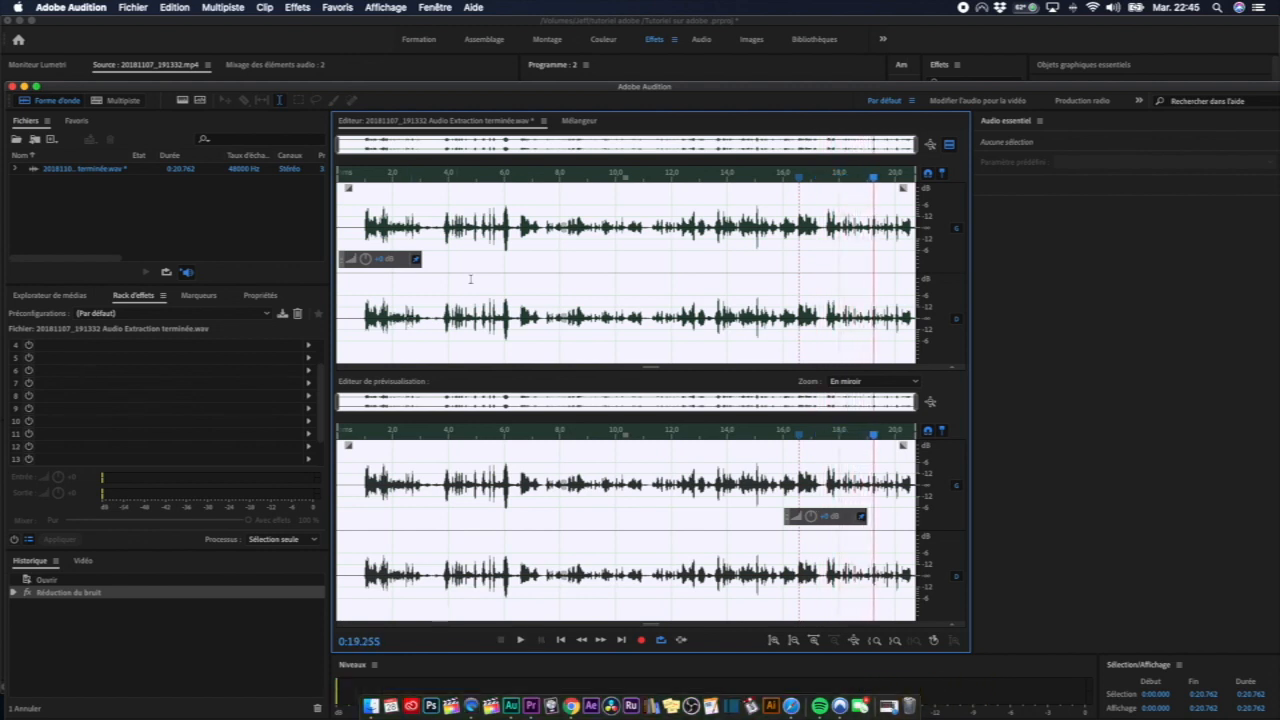
# Step: Add a multiband compressor to slot 4 of the effects rack and move its window clear of the effects rack
pyautogui.click(153, 347)
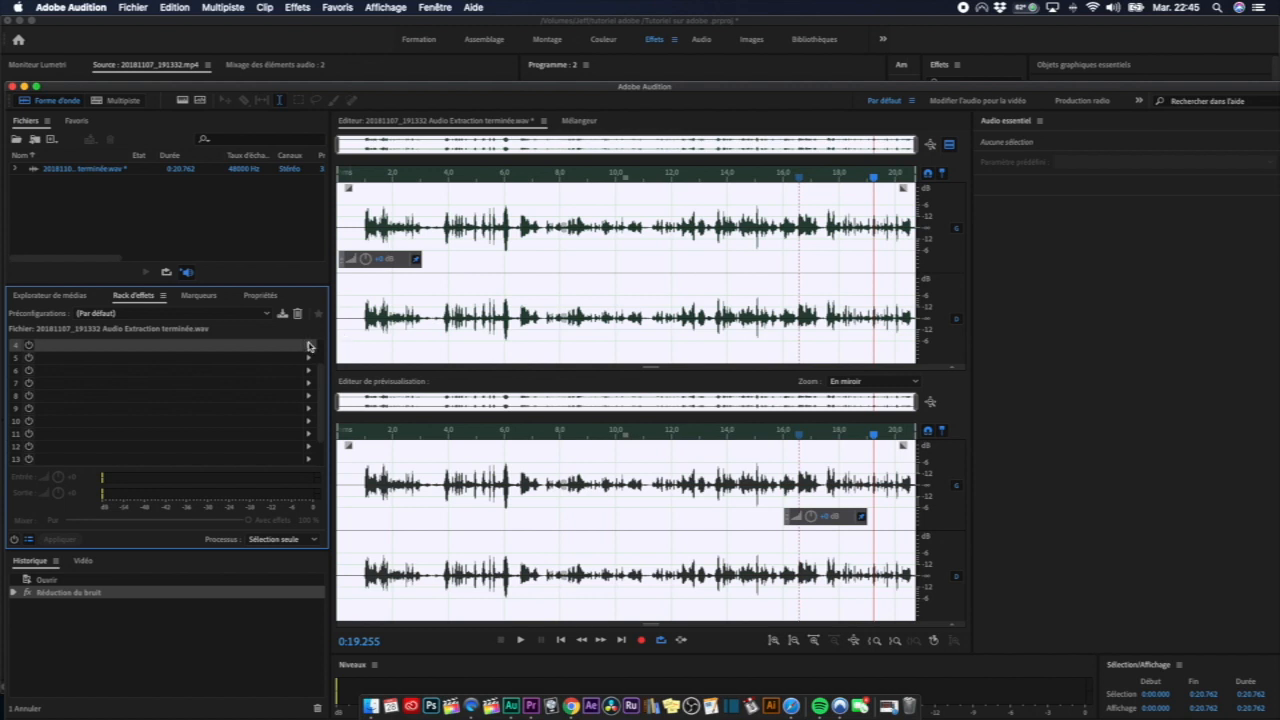
pyautogui.click(309, 346)
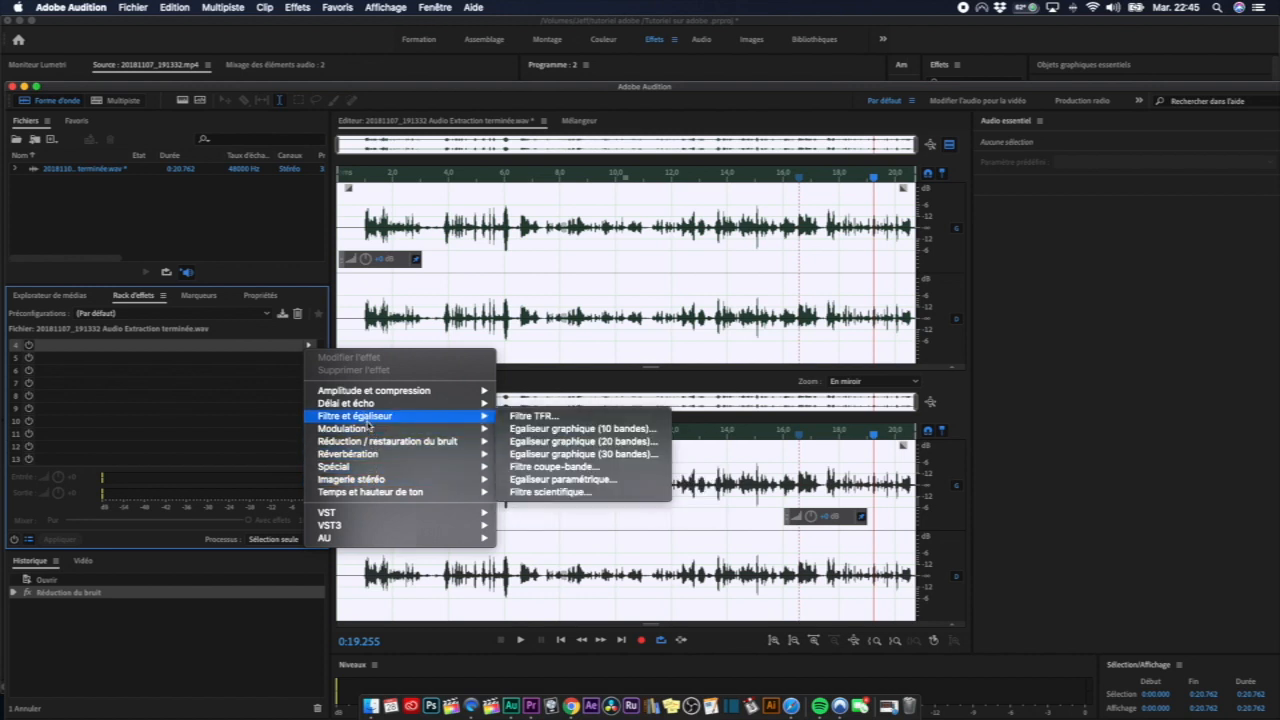
pyautogui.moveTo(371, 431)
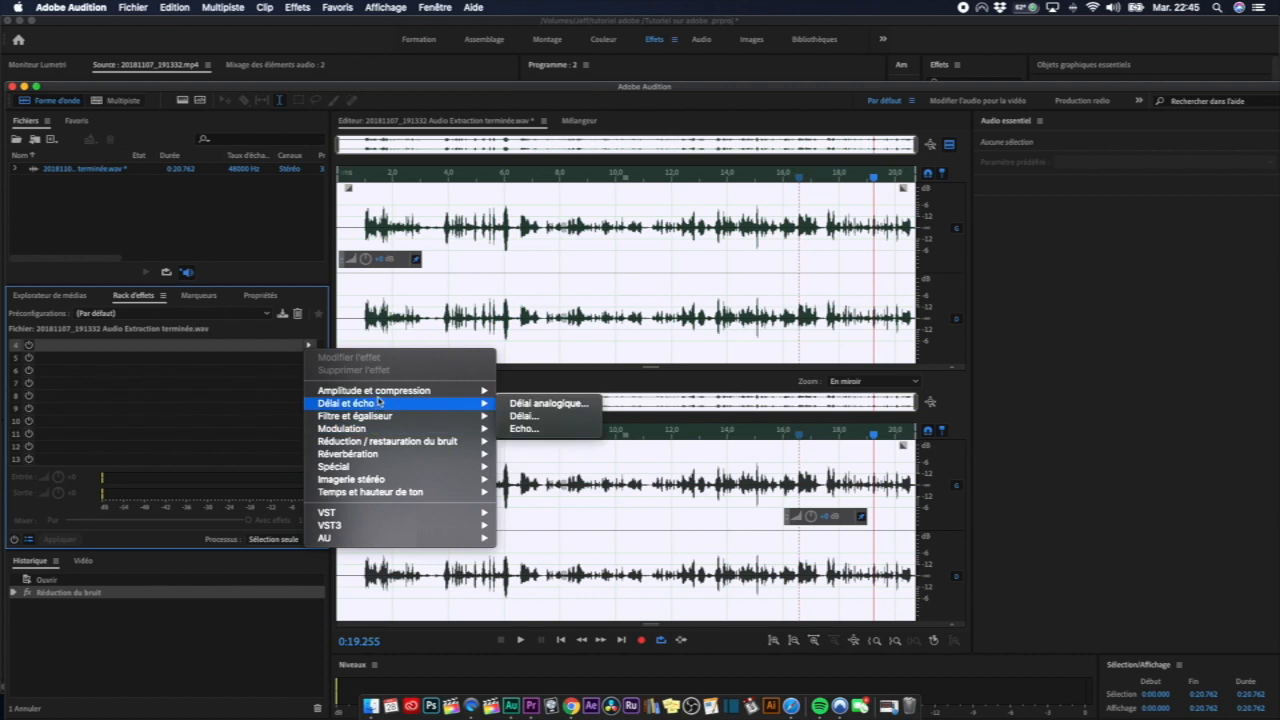
pyautogui.moveTo(384, 394)
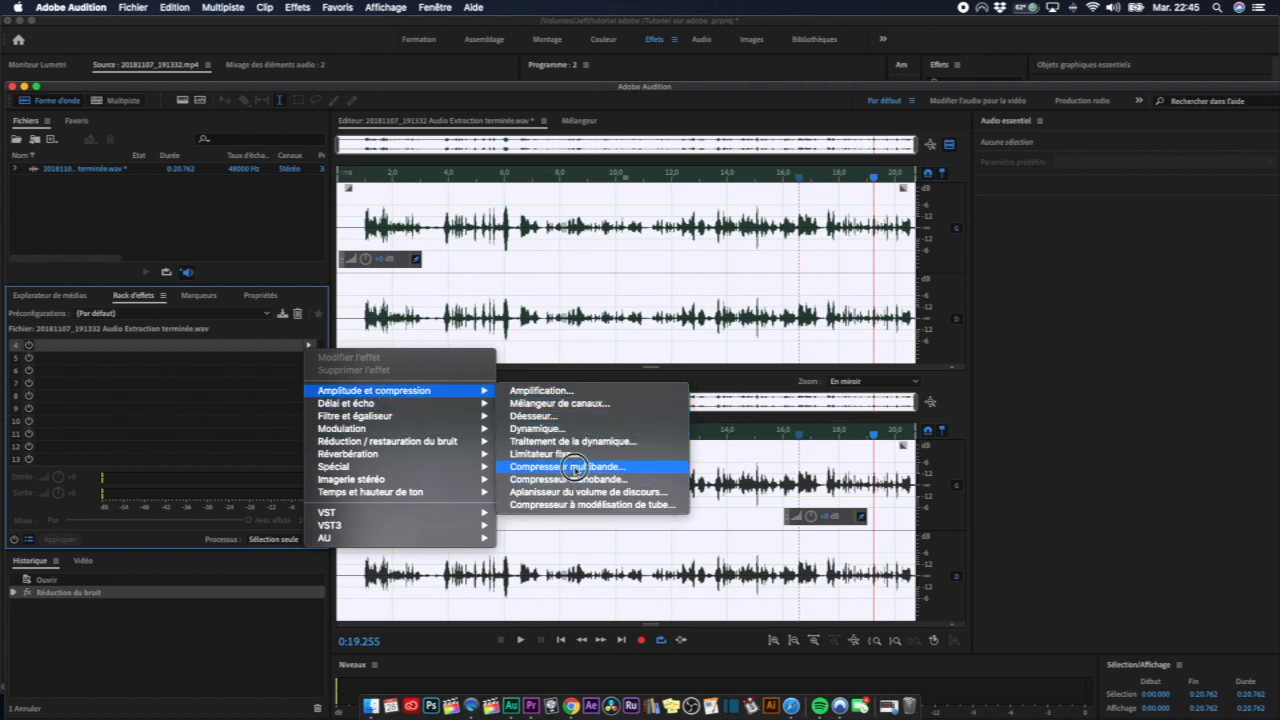
pyautogui.click(570, 466)
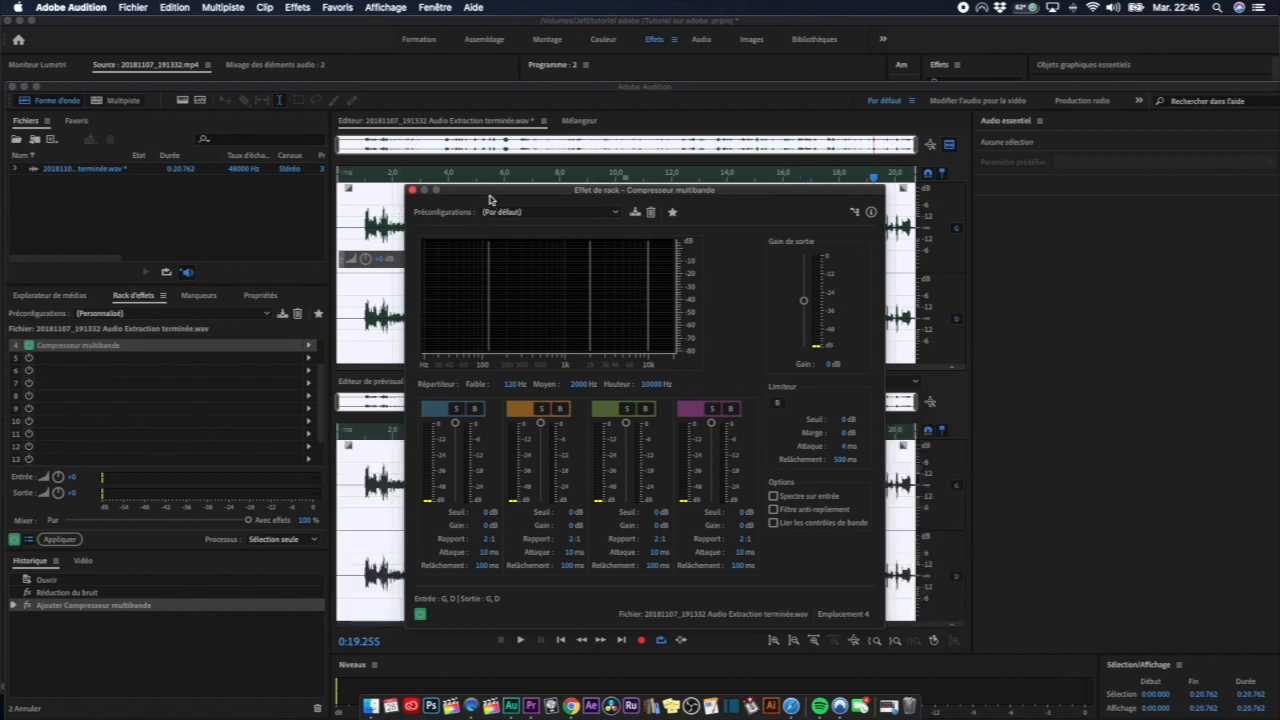
pyautogui.moveTo(490, 198); pyautogui.dragTo(765, 136)
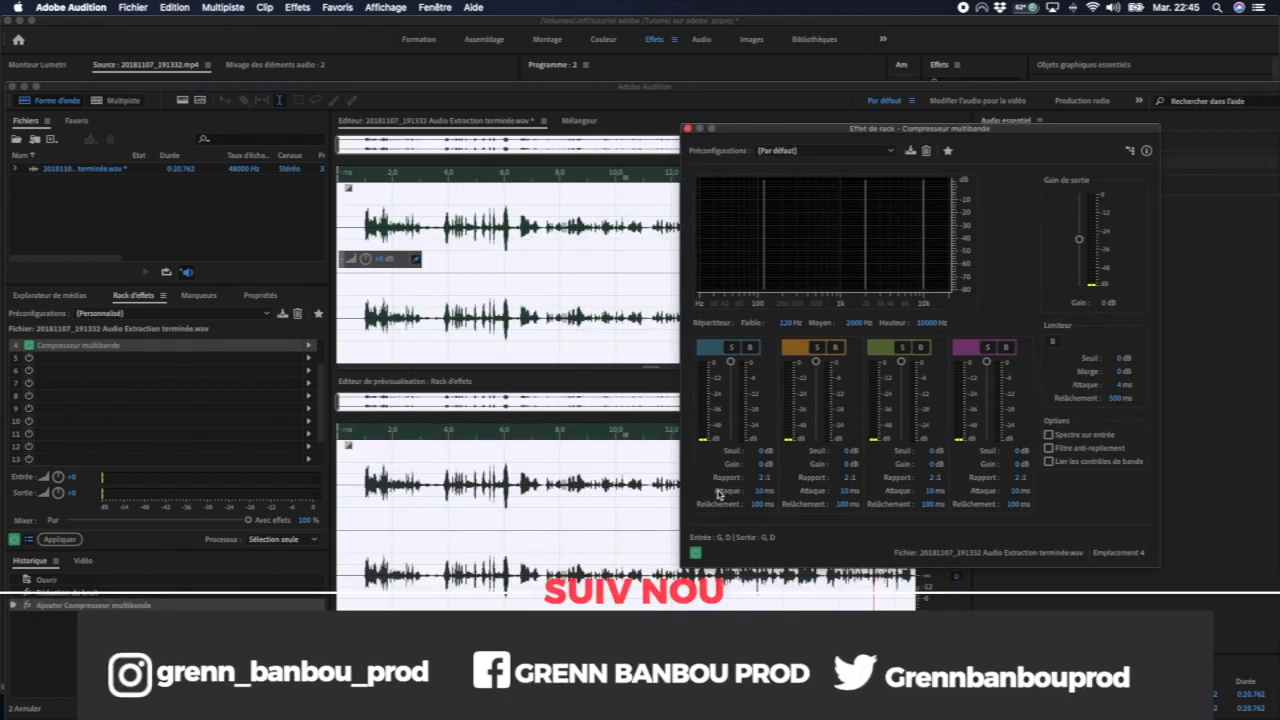
# Step: During playback, lower the compressor's four band thresholds to -23, -24, -18 and -19 dB, from the lowest band to the highest
pyautogui.press('space')
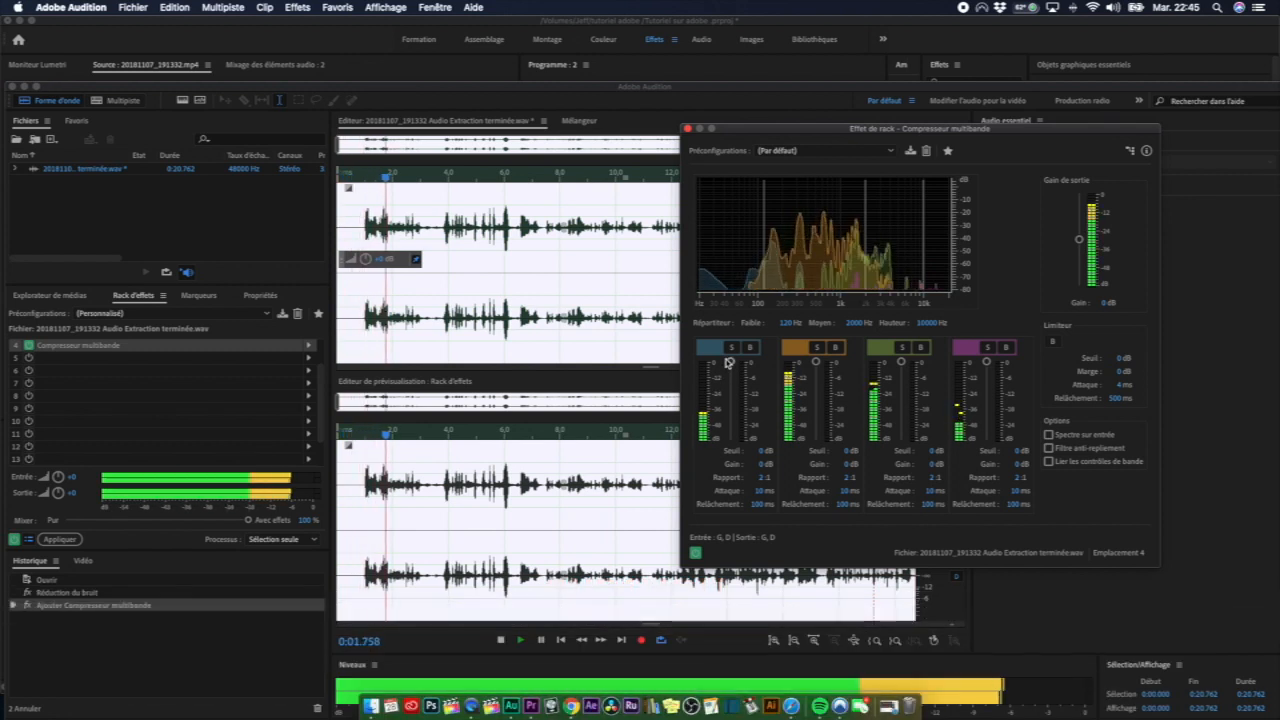
pyautogui.moveTo(728, 362); pyautogui.dragTo(735, 399)
pyautogui.moveTo(816, 362); pyautogui.dragTo(816, 394)
pyautogui.moveTo(901, 362); pyautogui.dragTo(905, 390)
pyautogui.moveTo(986, 362); pyautogui.dragTo(991, 391)
# Step: Compare the playback with the multiband compressor enabled and bypassed, and close its settings
pyautogui.click(695, 553)
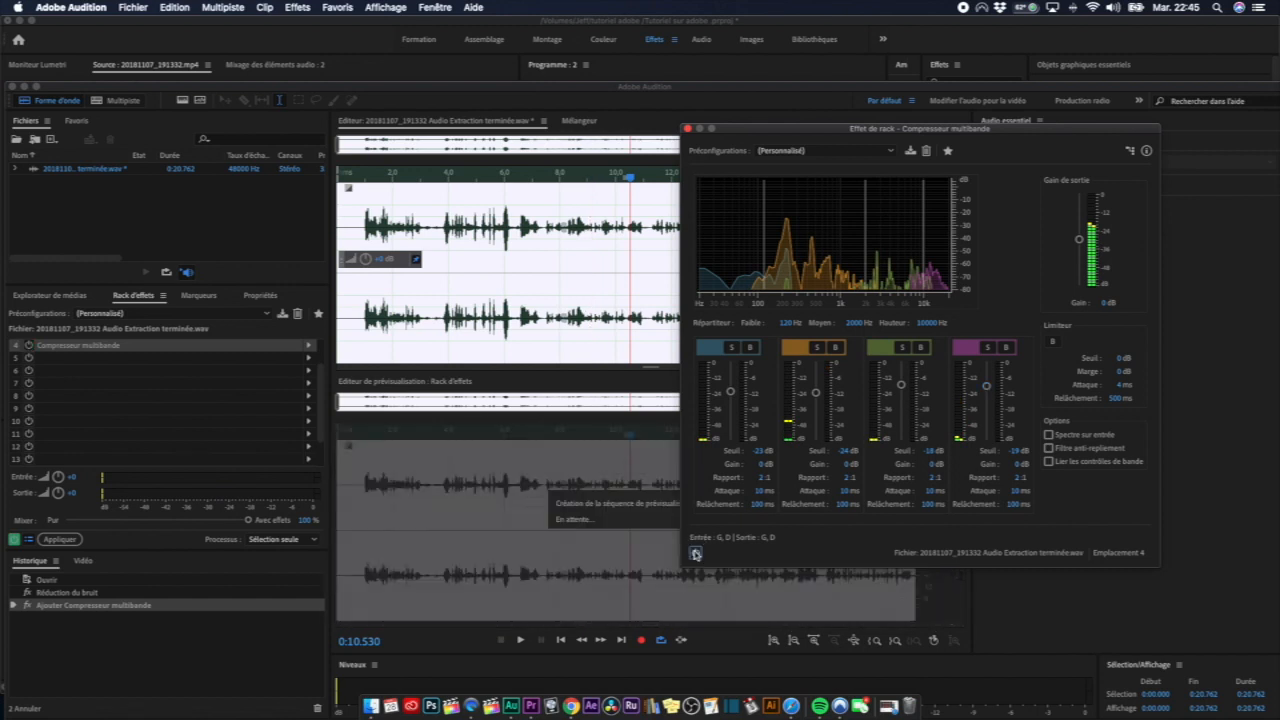
pyautogui.press('space')
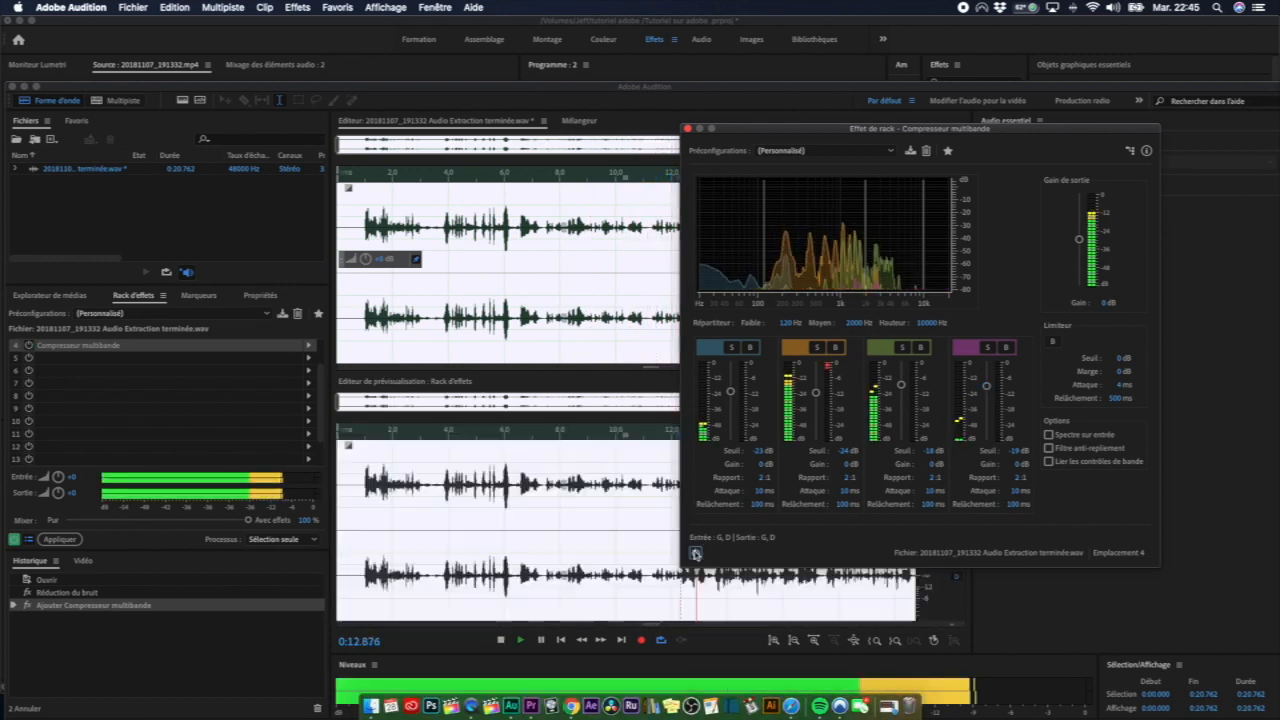
pyautogui.click(695, 553)
pyautogui.click(695, 553)
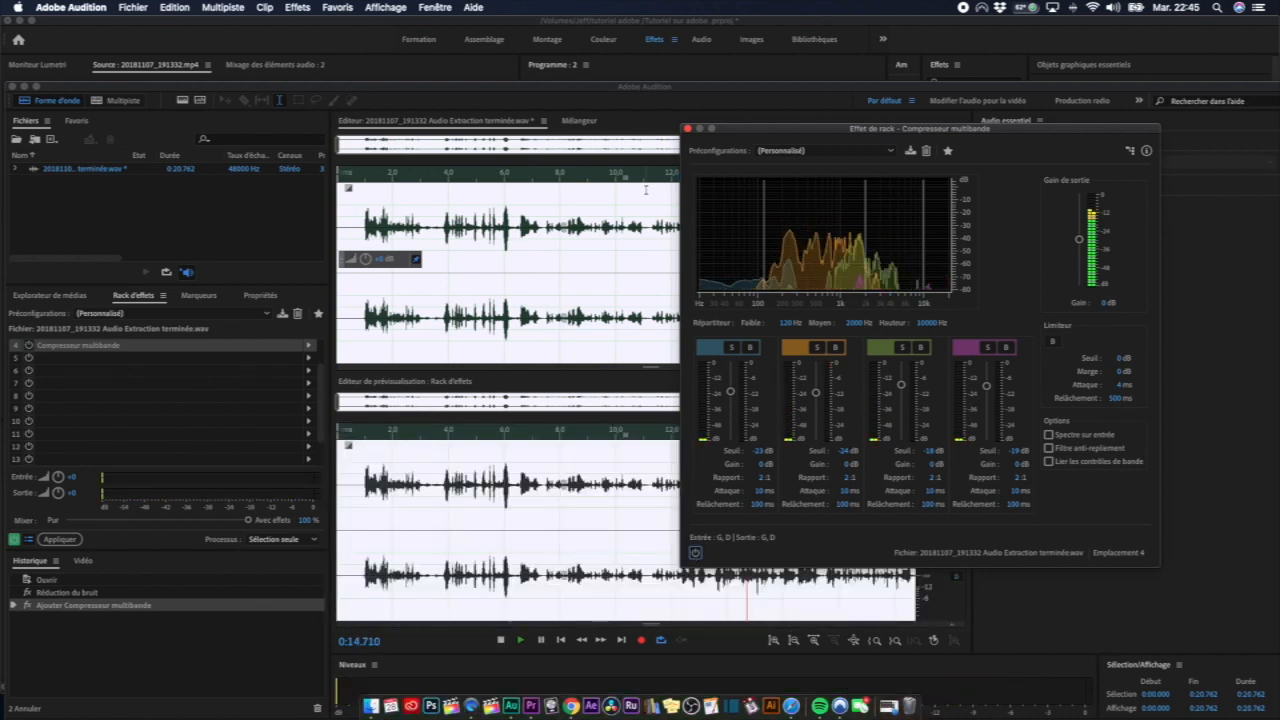
pyautogui.press('space')
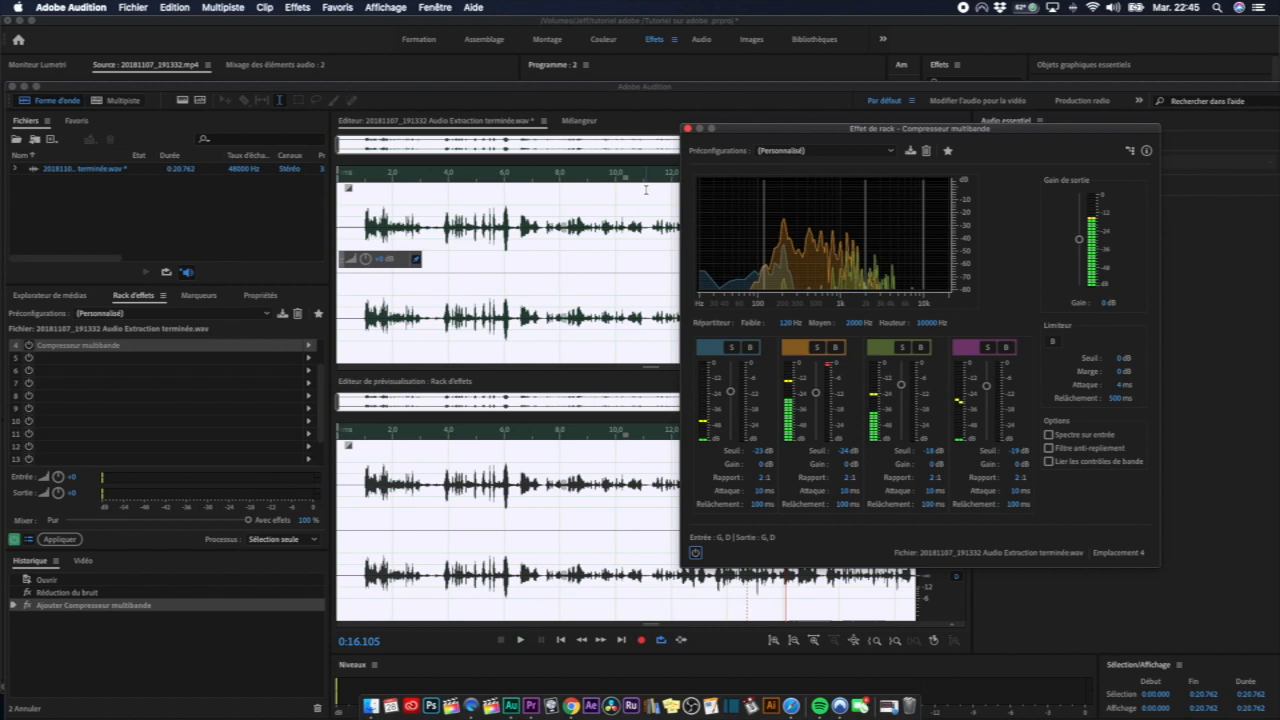
pyautogui.click(686, 131)
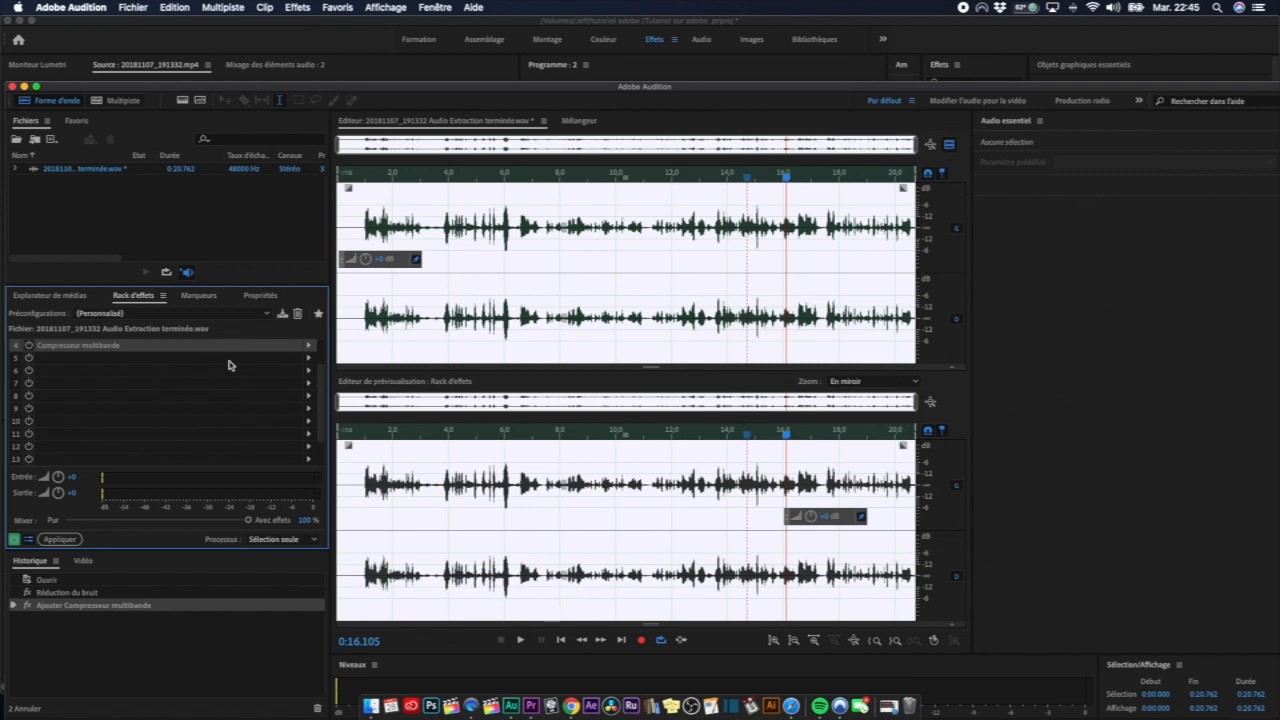
# Step: Add a parametric equalizer to slot 5 of the effects rack and move its window clear of the effects rack
pyautogui.click(309, 358)
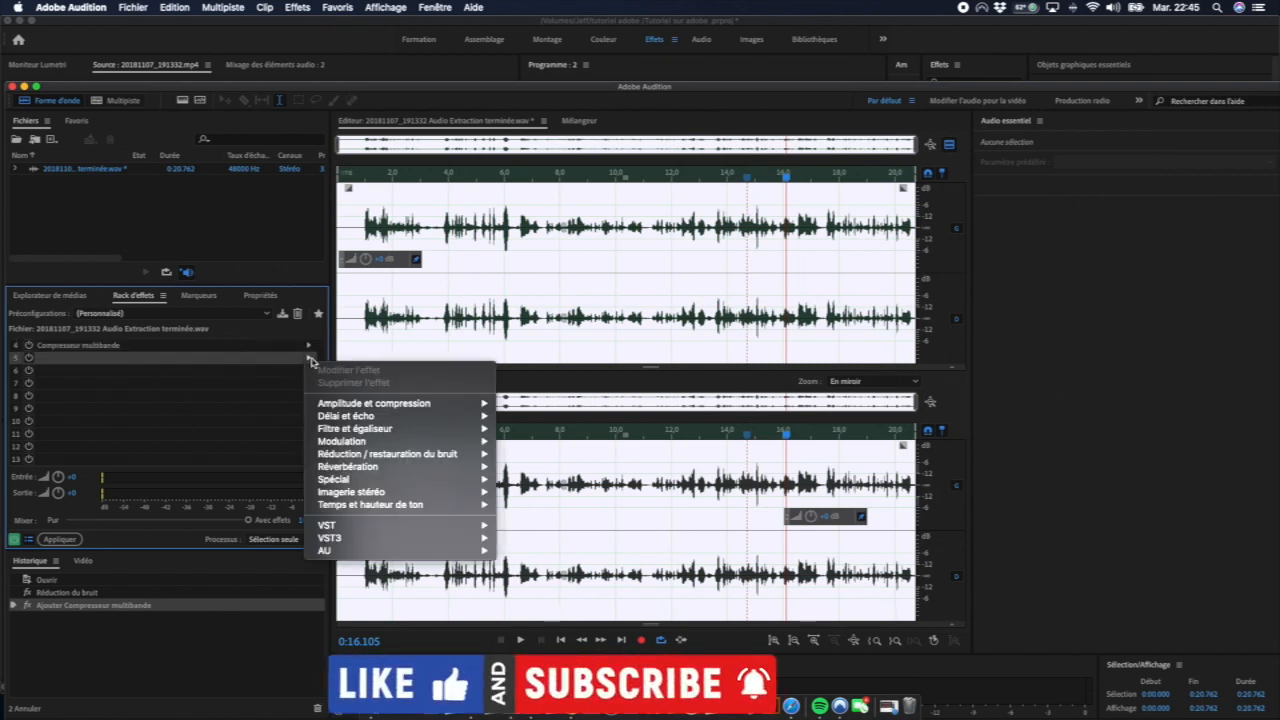
pyautogui.moveTo(376, 405)
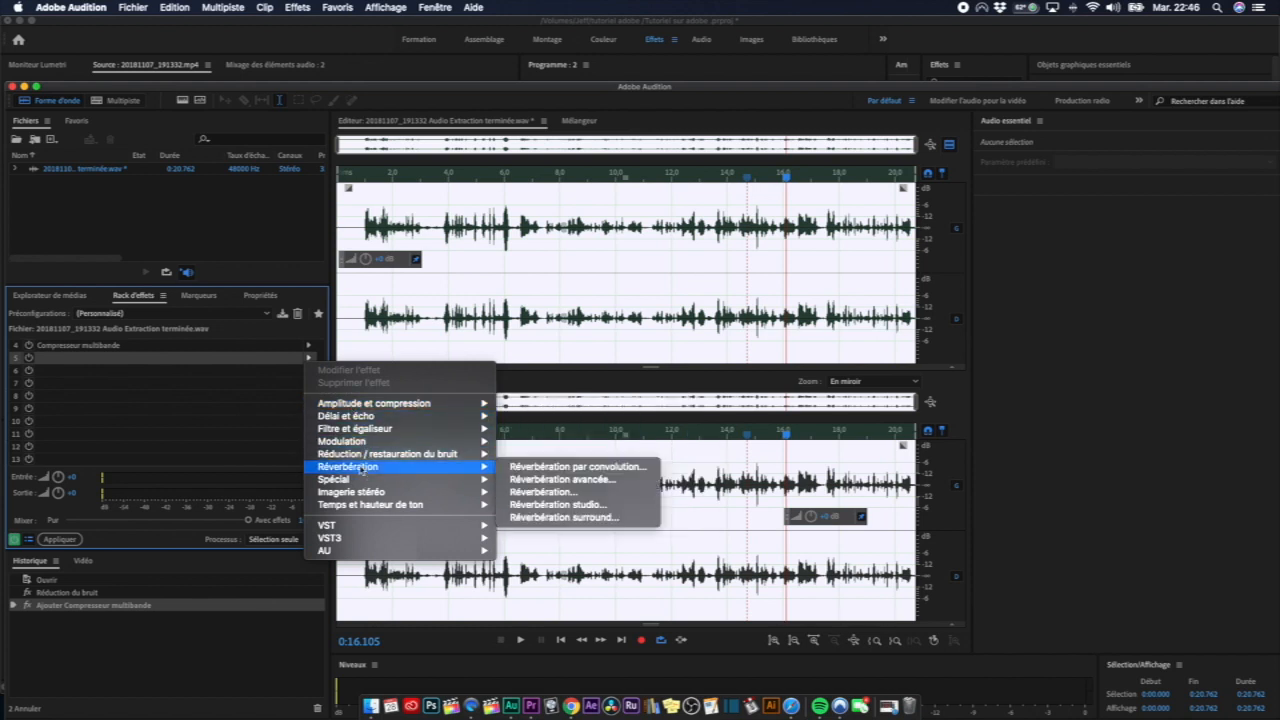
pyautogui.moveTo(370, 470)
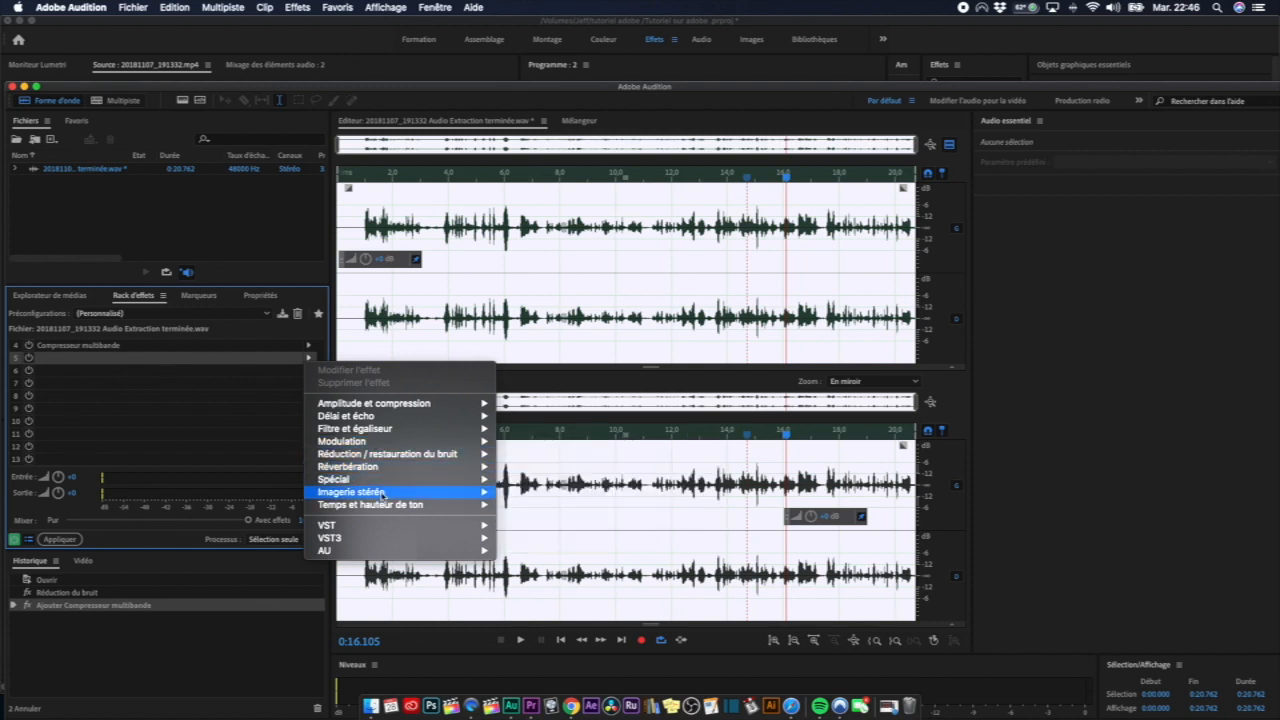
pyautogui.moveTo(381, 494)
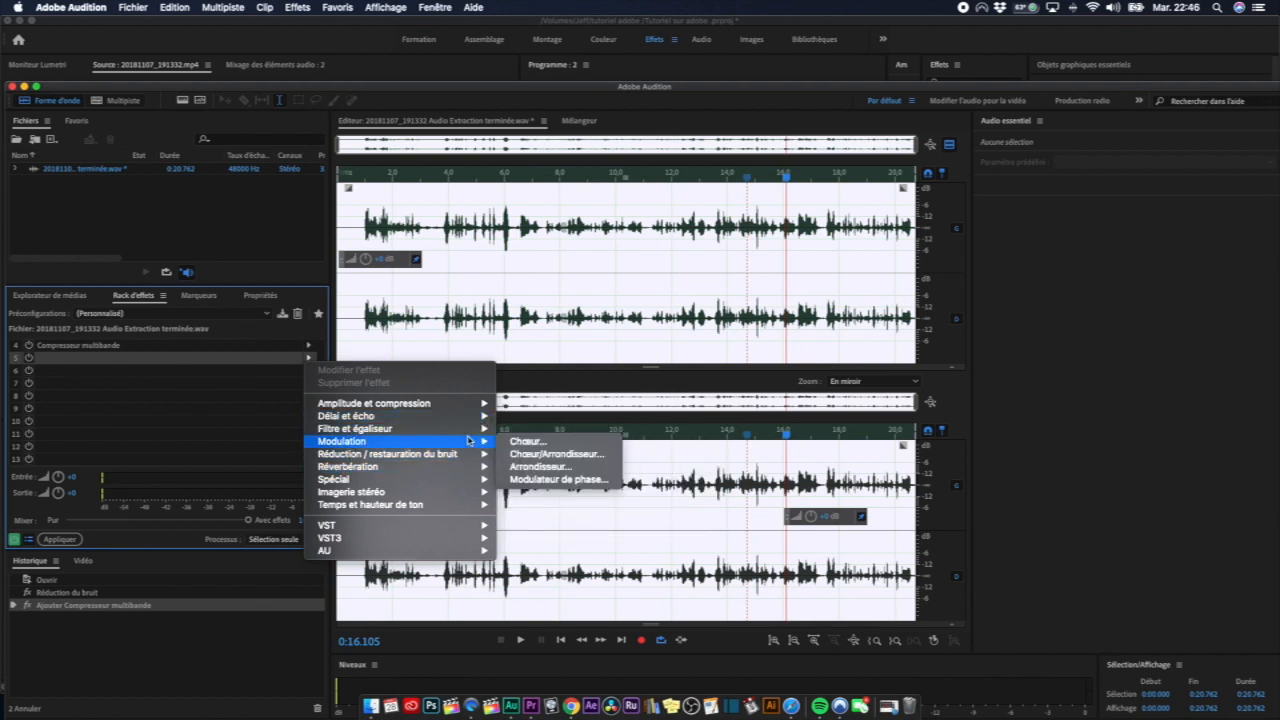
pyautogui.moveTo(465, 431)
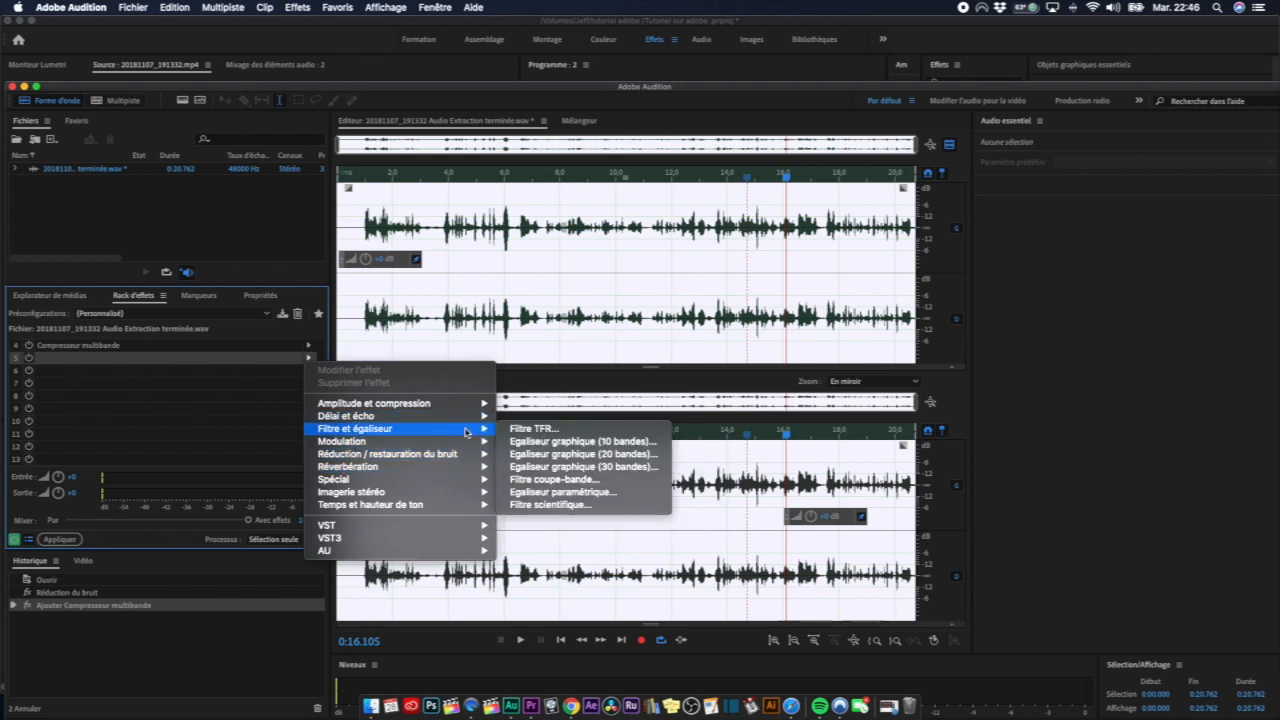
pyautogui.click(582, 496)
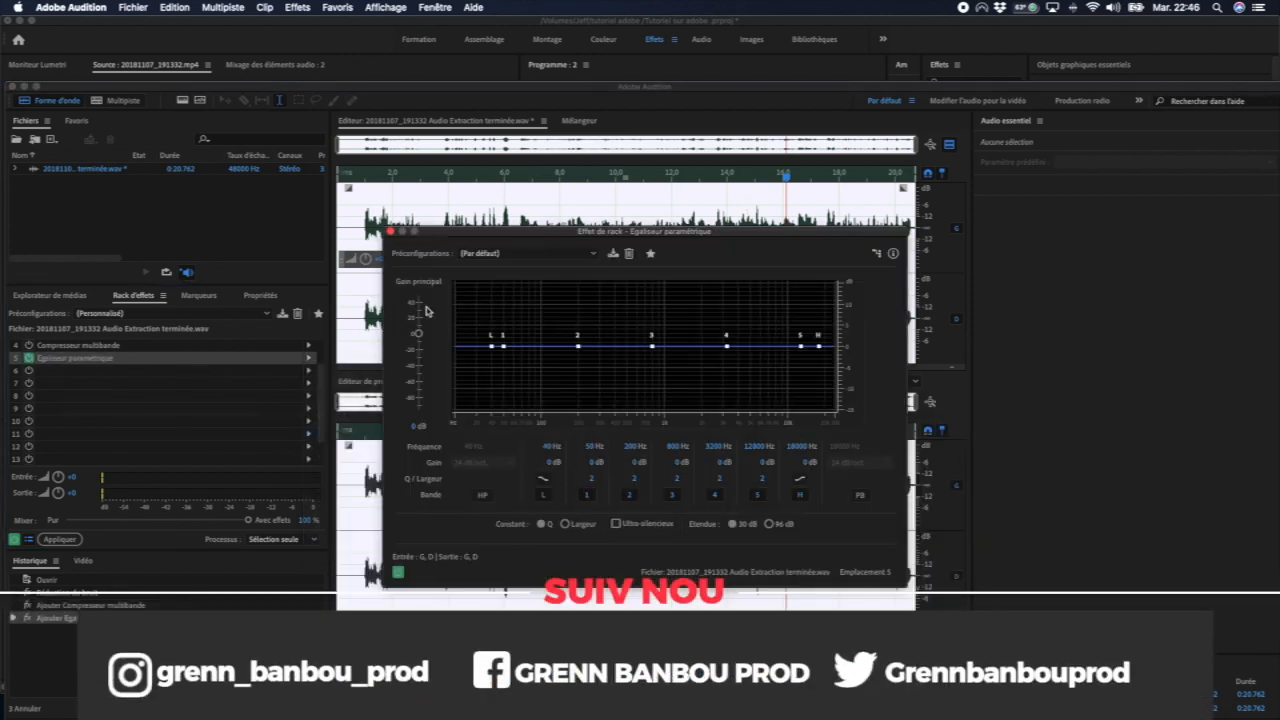
pyautogui.moveTo(432, 236); pyautogui.dragTo(654, 179)
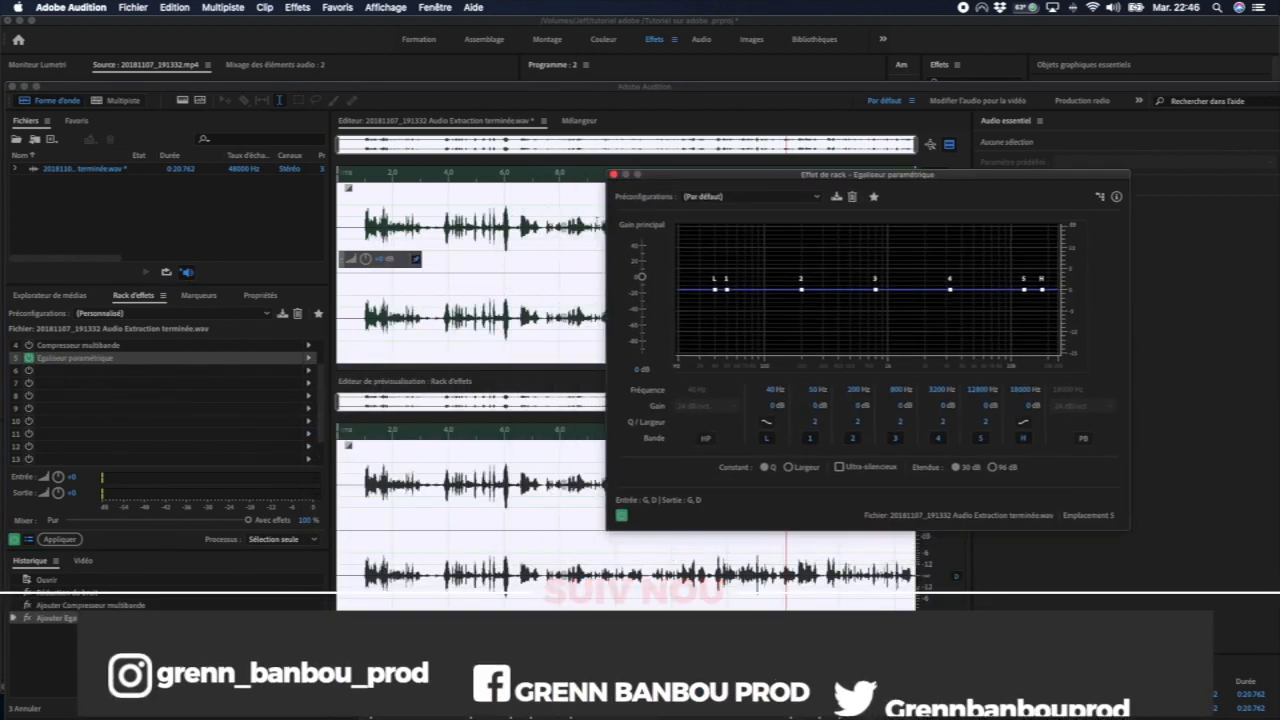
# Step: Toggle the equalizer for comparison, and cut band 2 to -3.5 dB at about 207 Hz and band 3 to about -2.8 dB
pyautogui.click(620, 514)
pyautogui.click(620, 515)
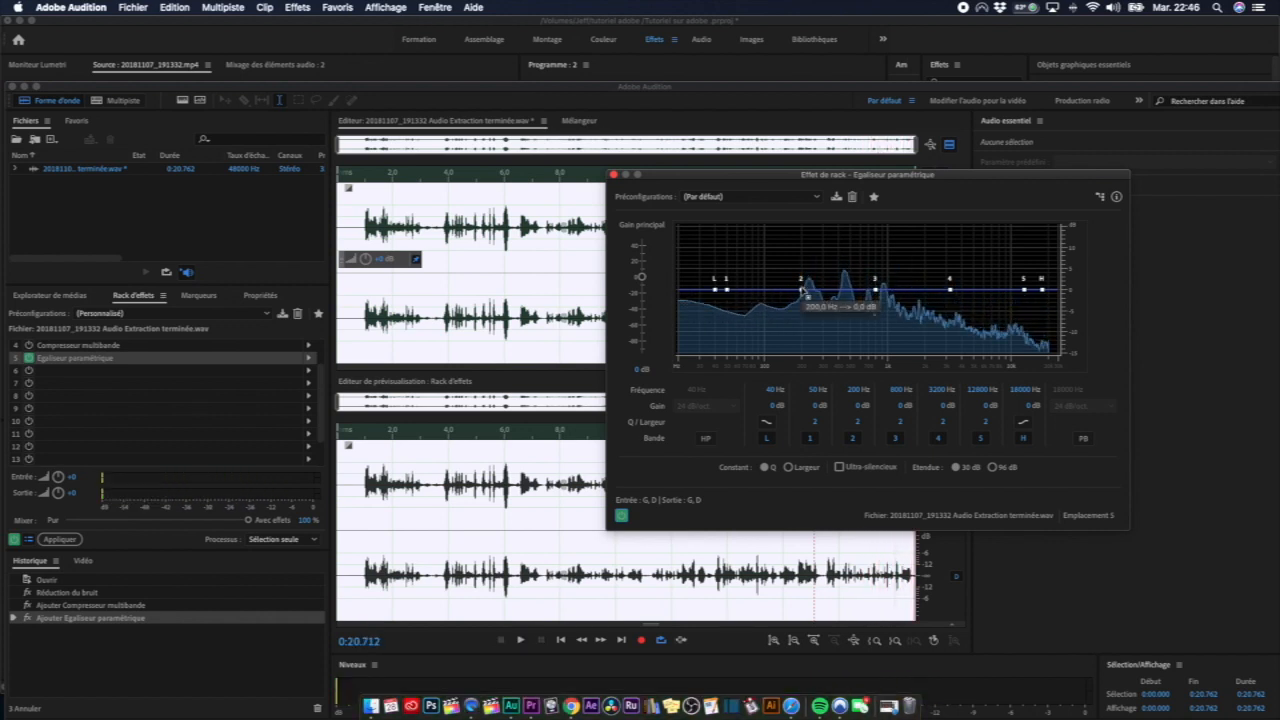
pyautogui.moveTo(802, 290); pyautogui.dragTo(875, 292)
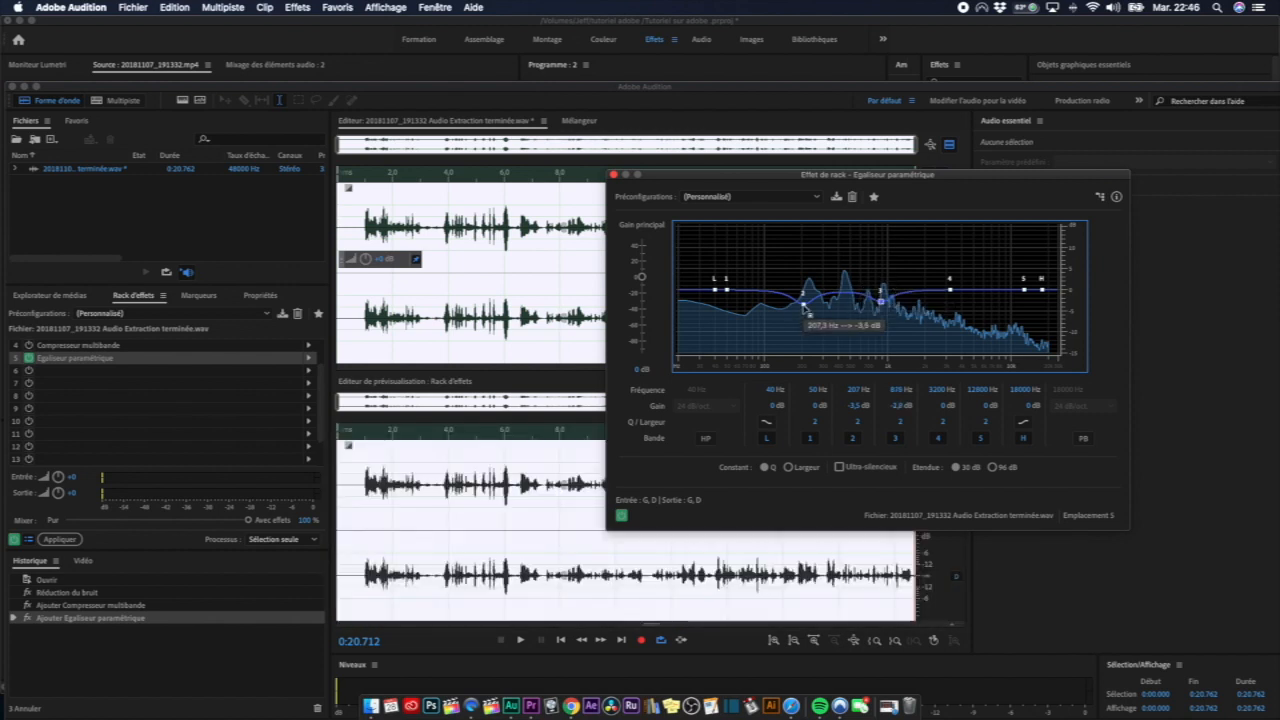
# Step: During playback, cut equalizer bands 2 to 5 to -7.4, -4.9, -5.8 and -3 dB at about 232, 946, 3534 and 13,900 Hz
pyautogui.press('space')
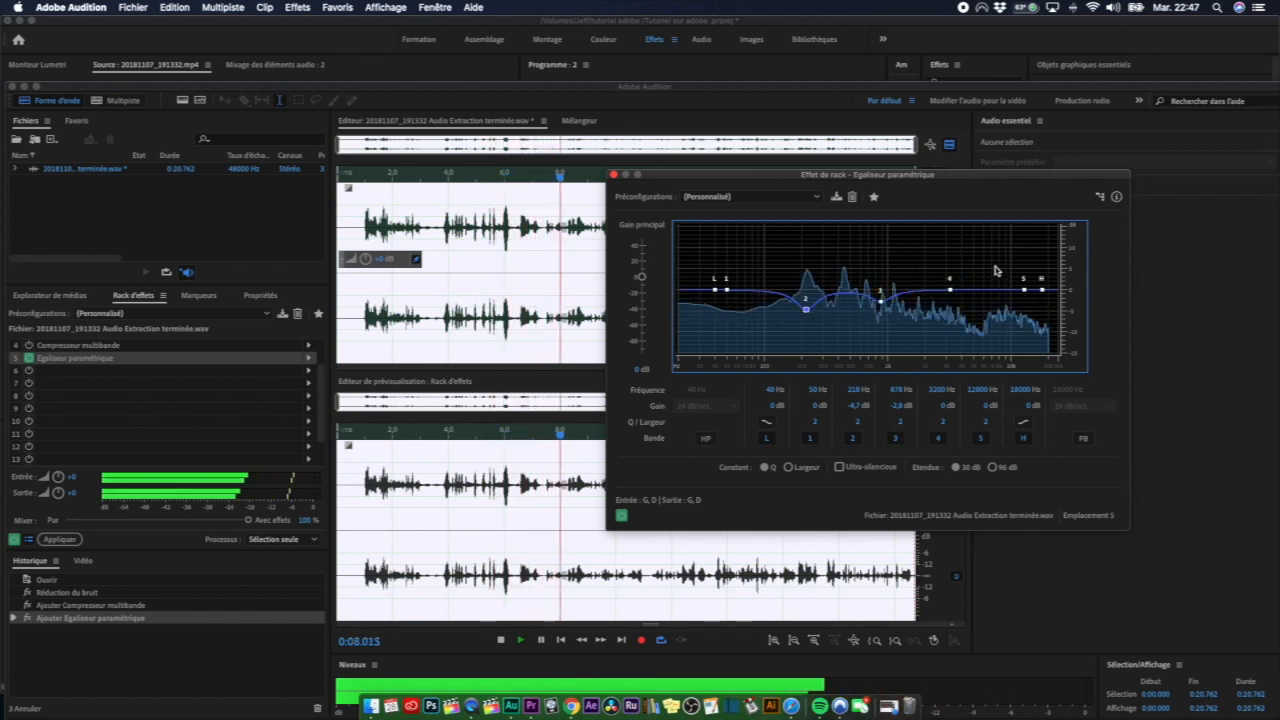
pyautogui.moveTo(950, 290); pyautogui.dragTo(952, 305)
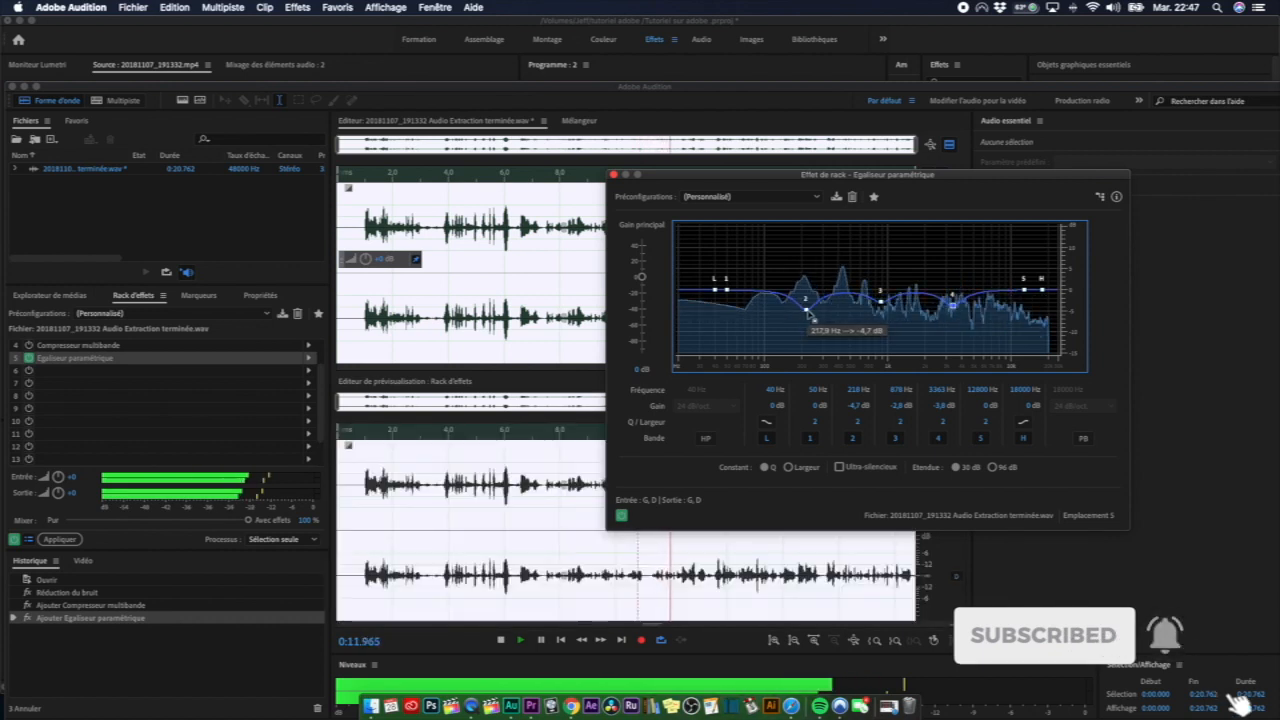
pyautogui.moveTo(806, 310); pyautogui.dragTo(955, 314)
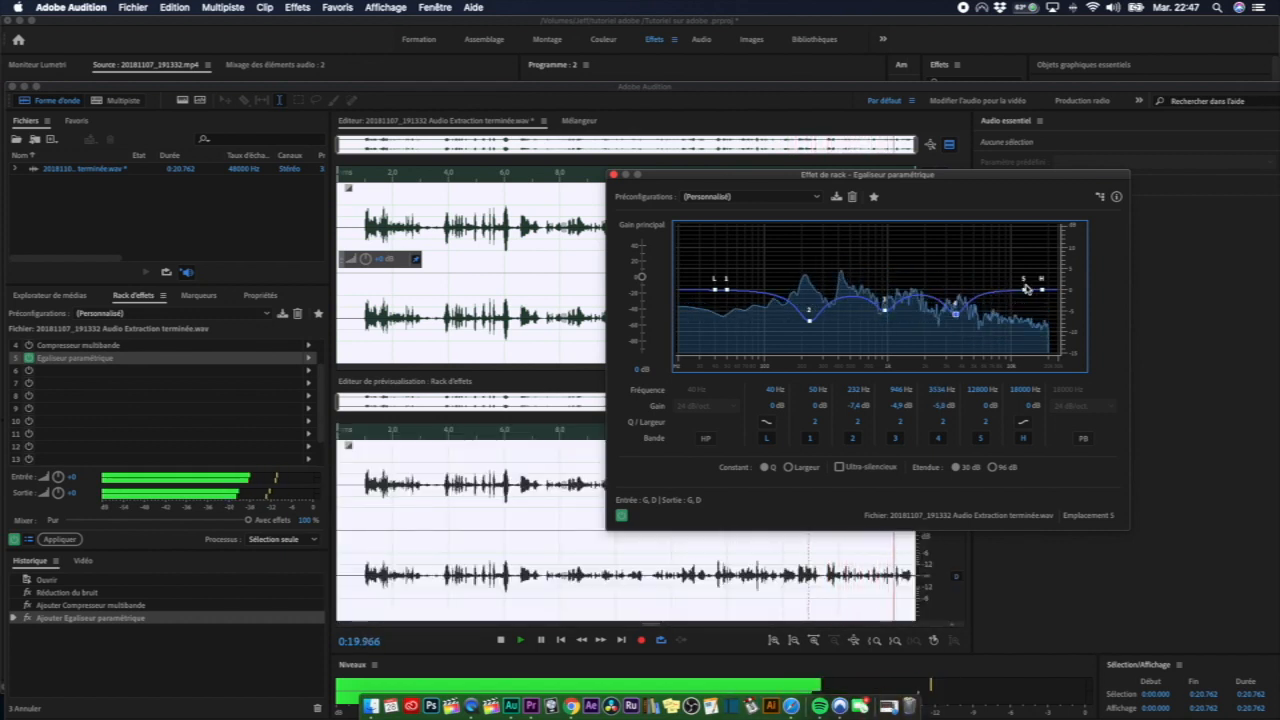
pyautogui.moveTo(1025, 295); pyautogui.dragTo(1030, 305)
pyautogui.press('space')
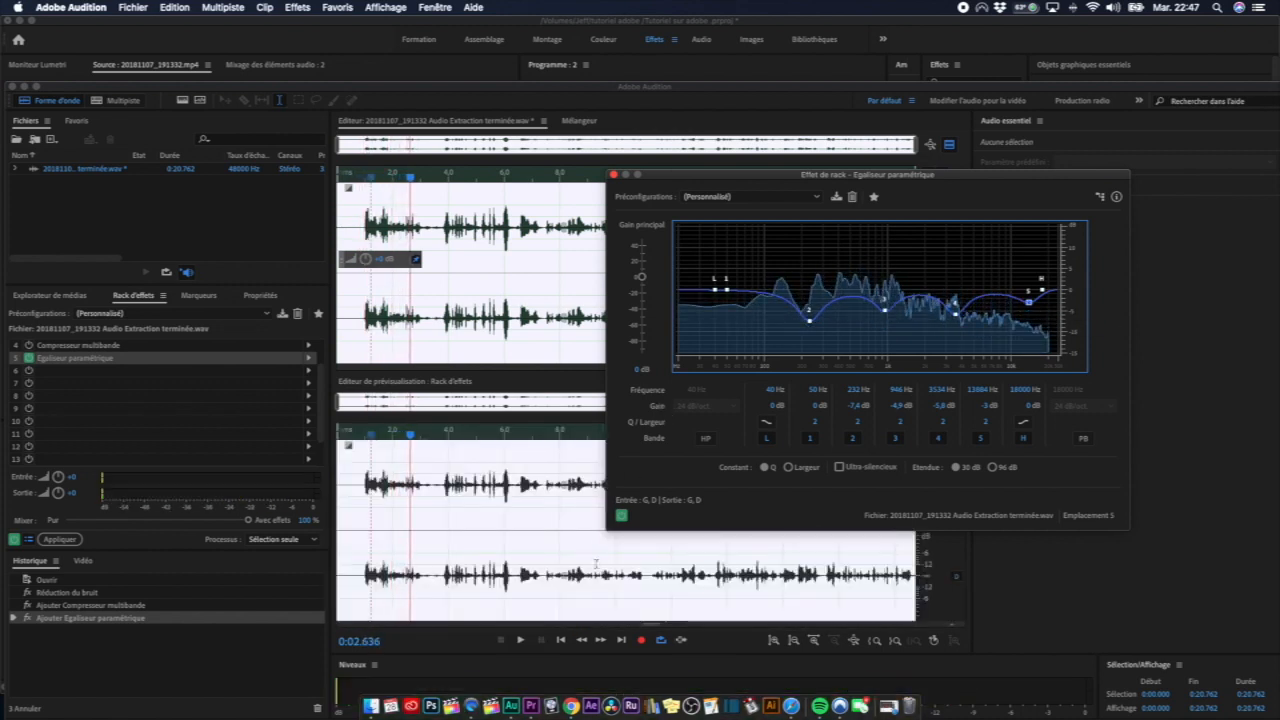
# Step: Compare the playback with the parametric equalizer bypassed and enabled, and close its settings
pyautogui.click(621, 517)
pyautogui.press('space')
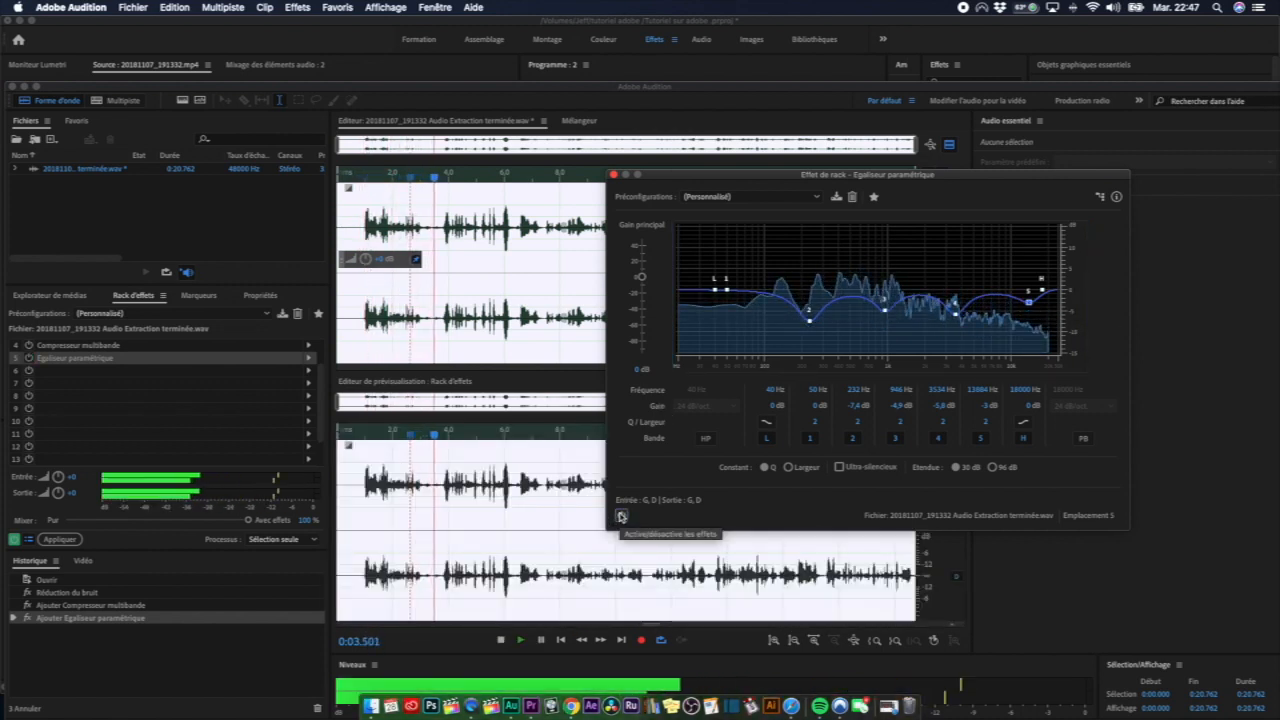
pyautogui.click(621, 516)
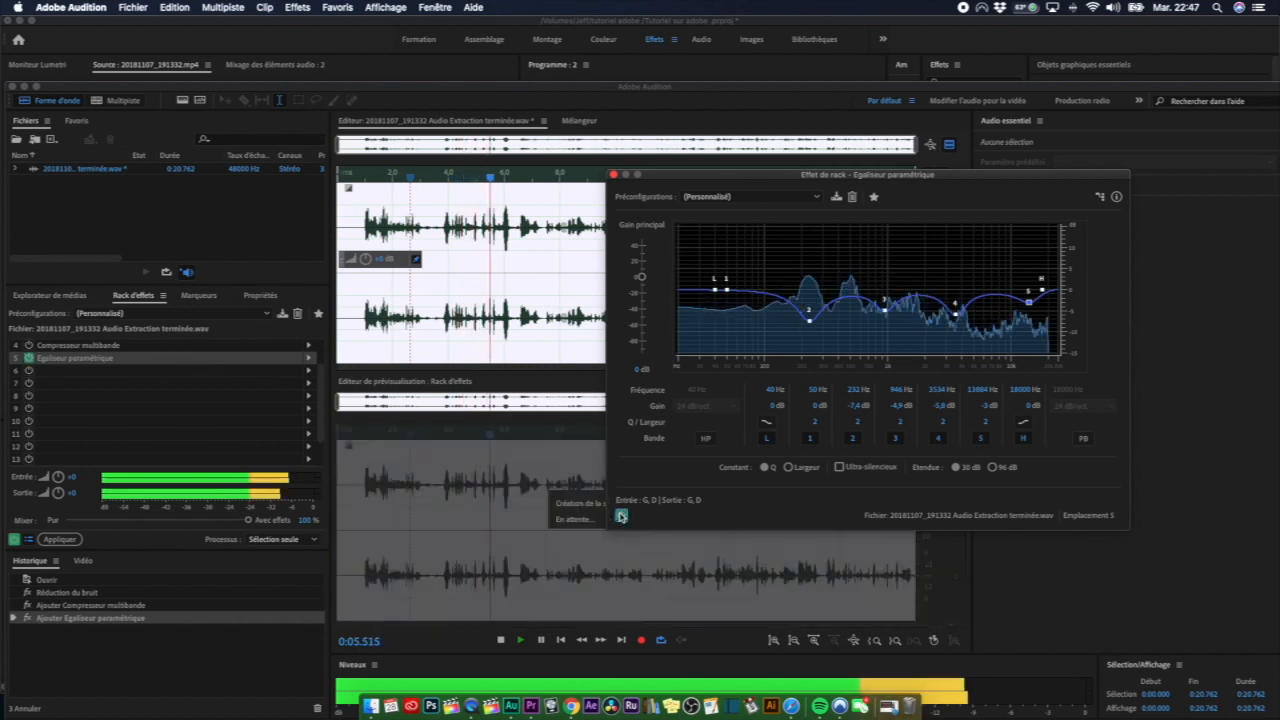
pyautogui.press('space')
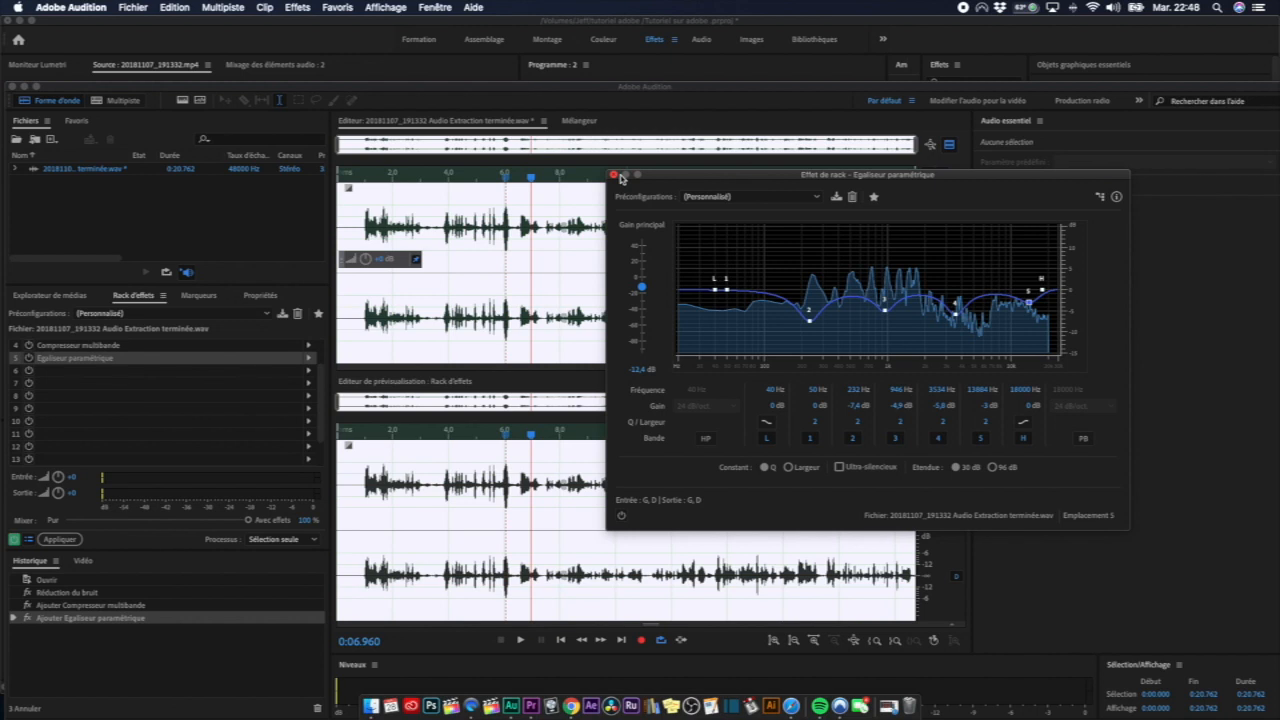
pyautogui.click(613, 175)
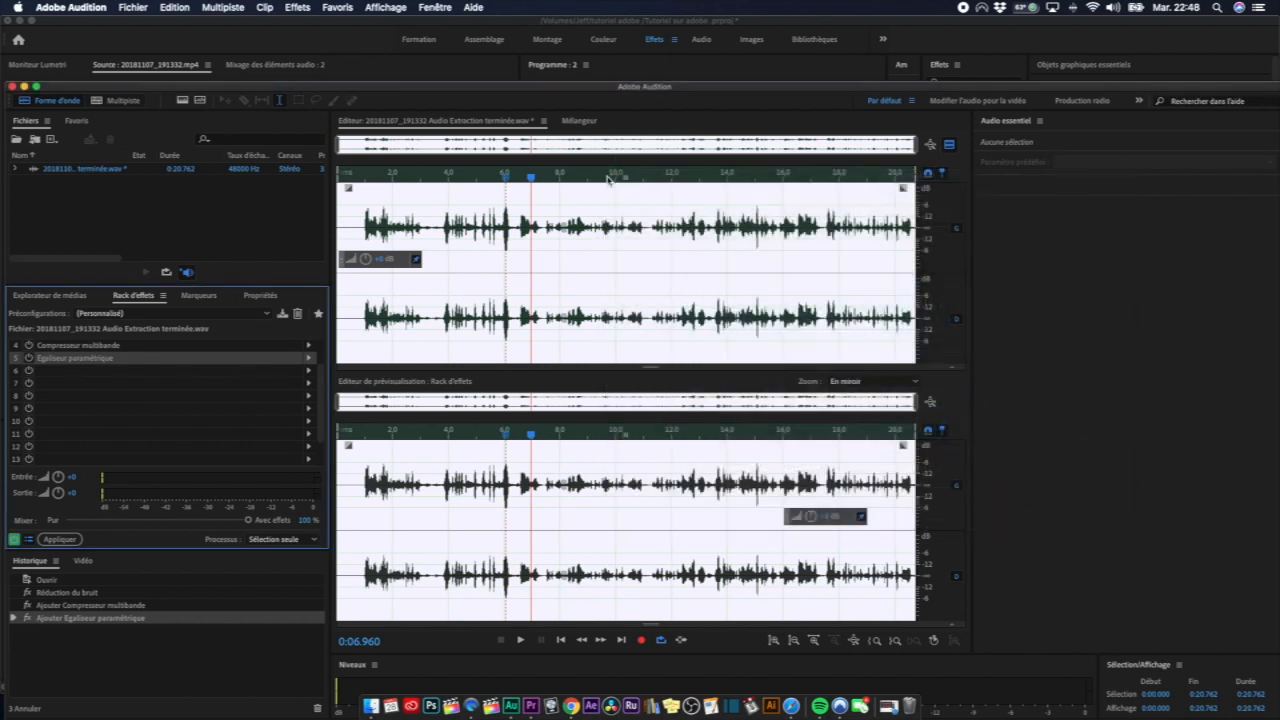
# Step: Listen to the waveform from about 0.5 s to about 6 s to check the sound with the effects rack
pyautogui.click(43, 372)
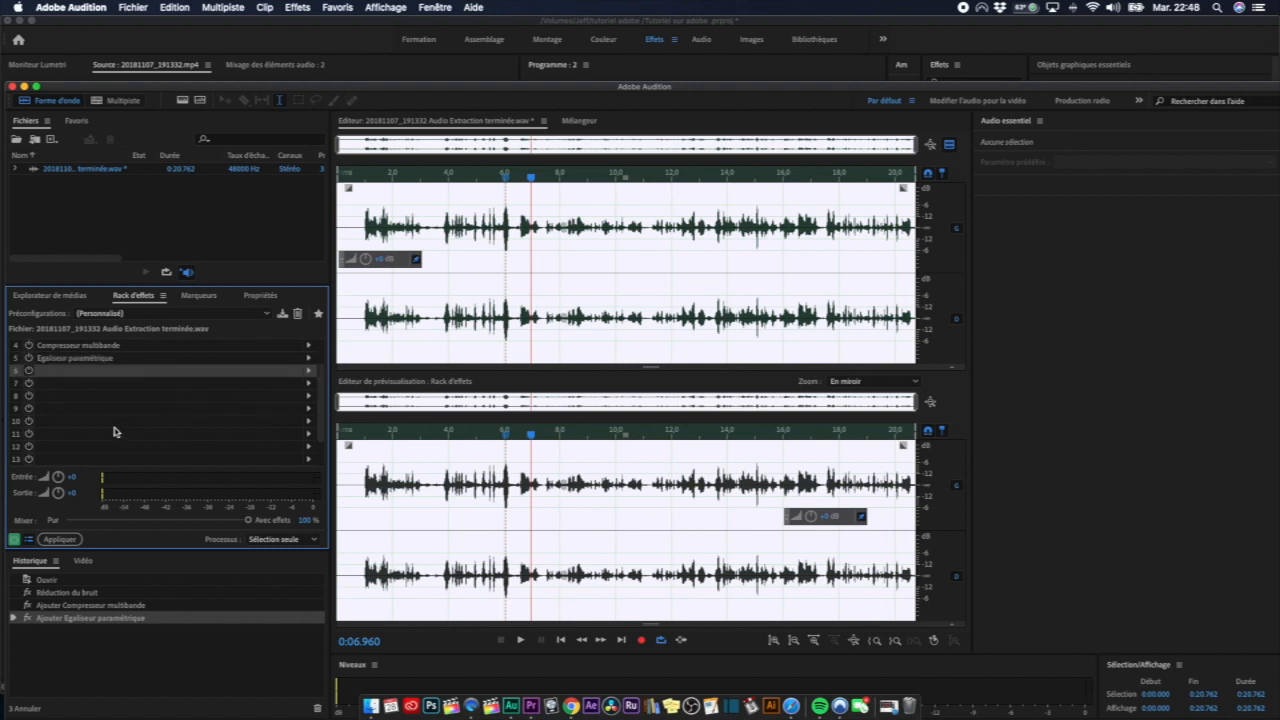
pyautogui.click(352, 238)
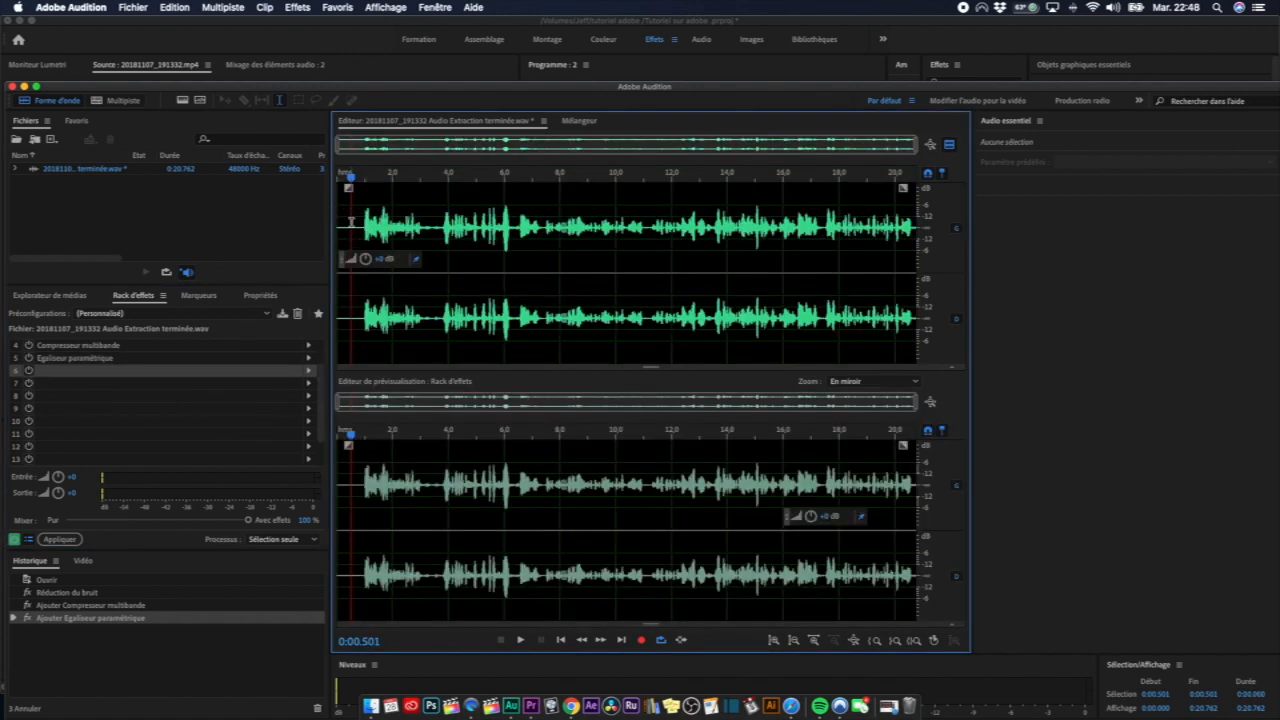
pyautogui.press('space')
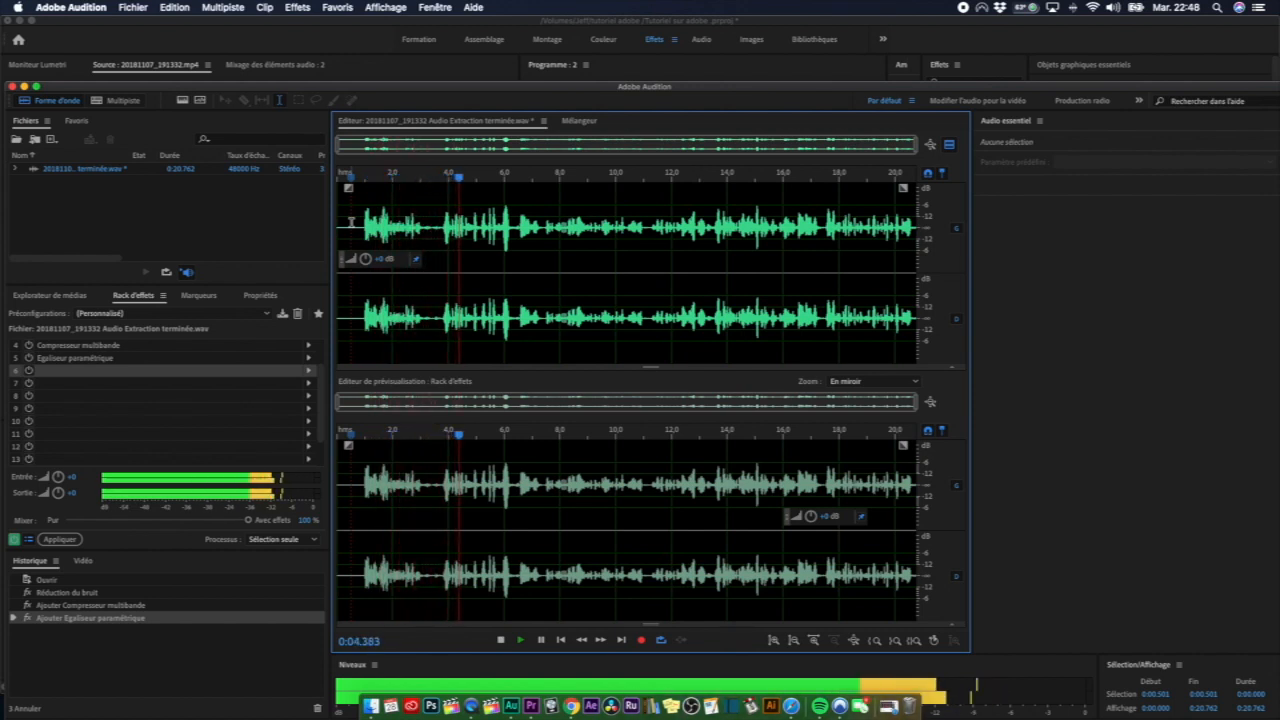
pyautogui.press('space')
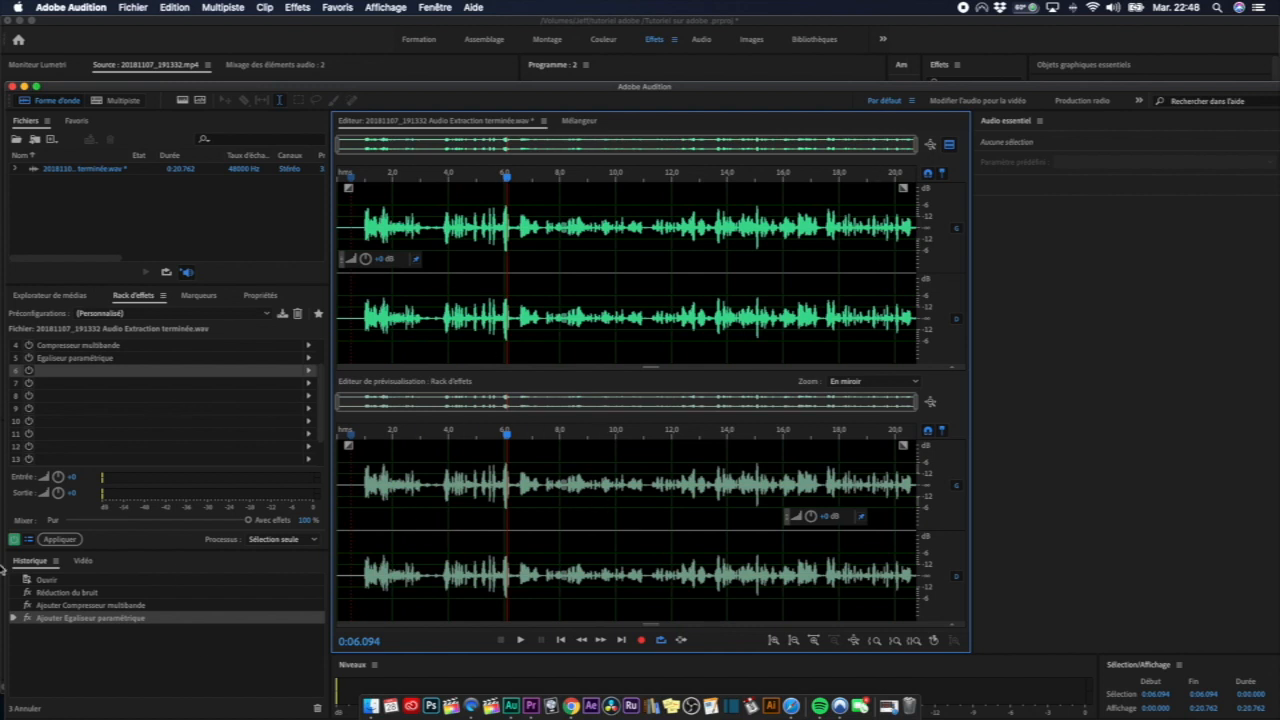
# Step: Apply the effects rack to the whole audio file and save the file
pyautogui.click(62, 540)
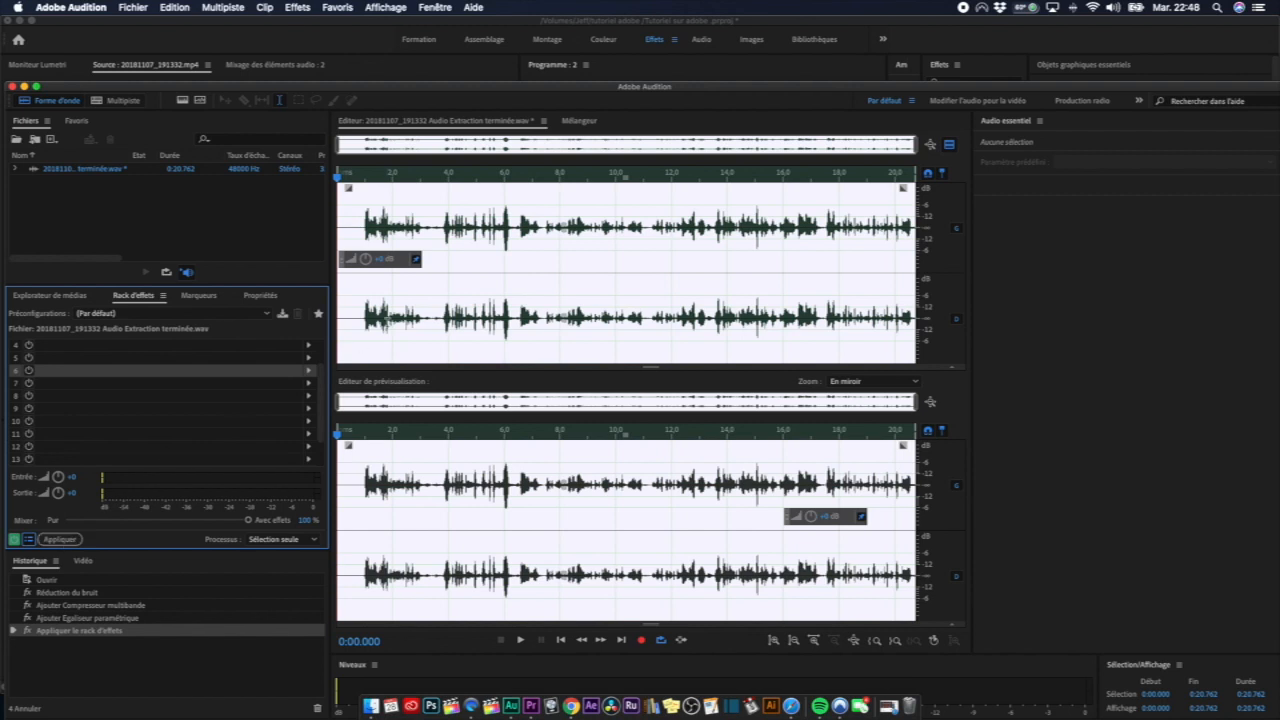
pyautogui.click(418, 207)
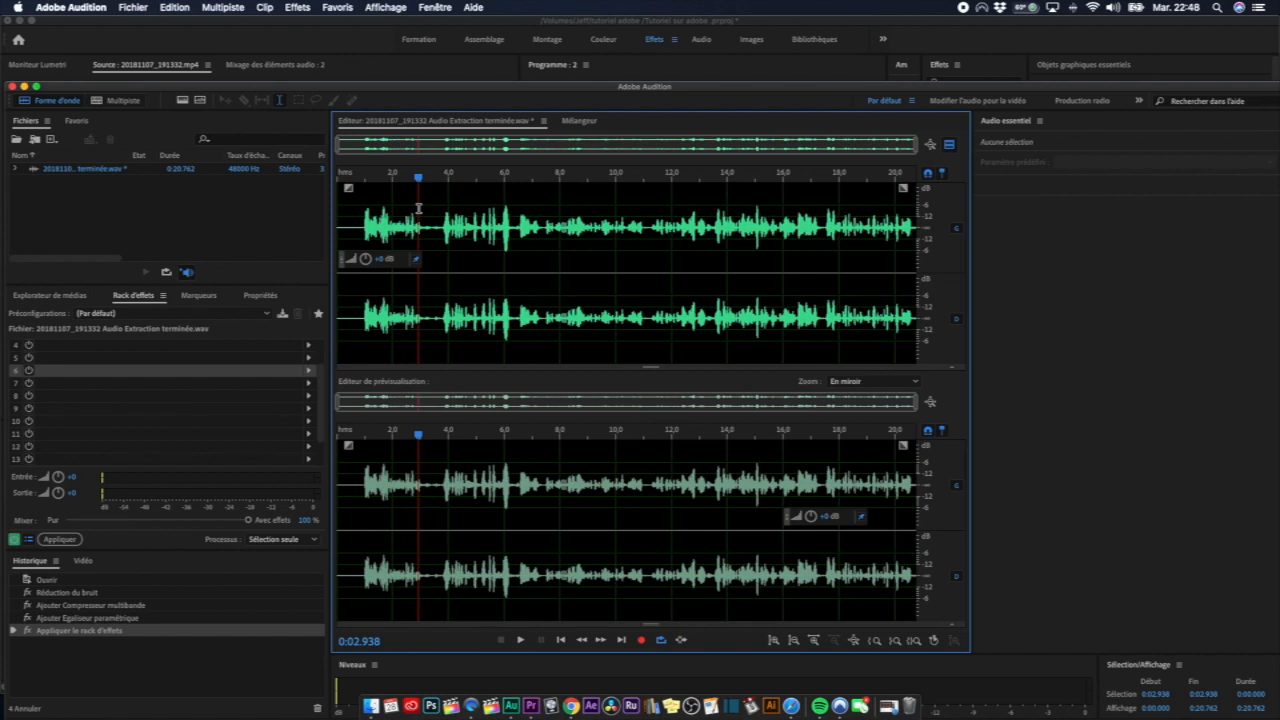
pyautogui.press('super+s')
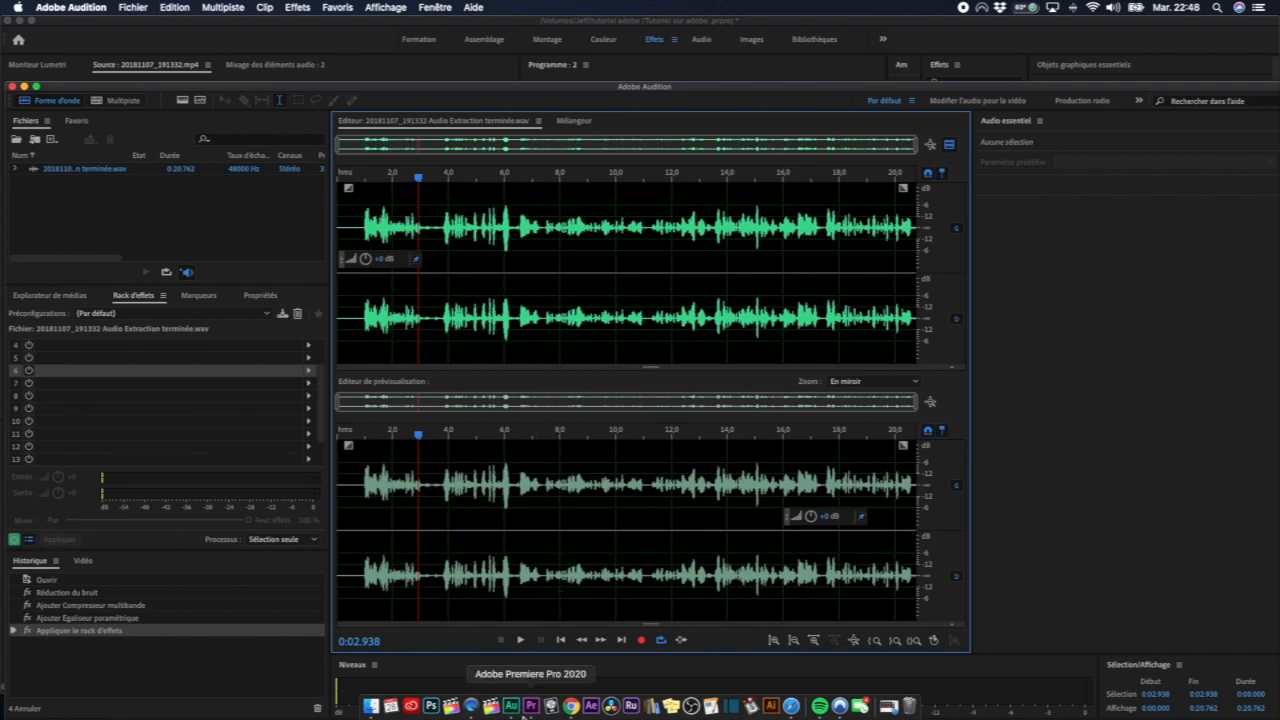
# Step: Switch to Premiere Pro and play the sequence from just before the interview clip to check its processed audio
pyautogui.click(527, 709)
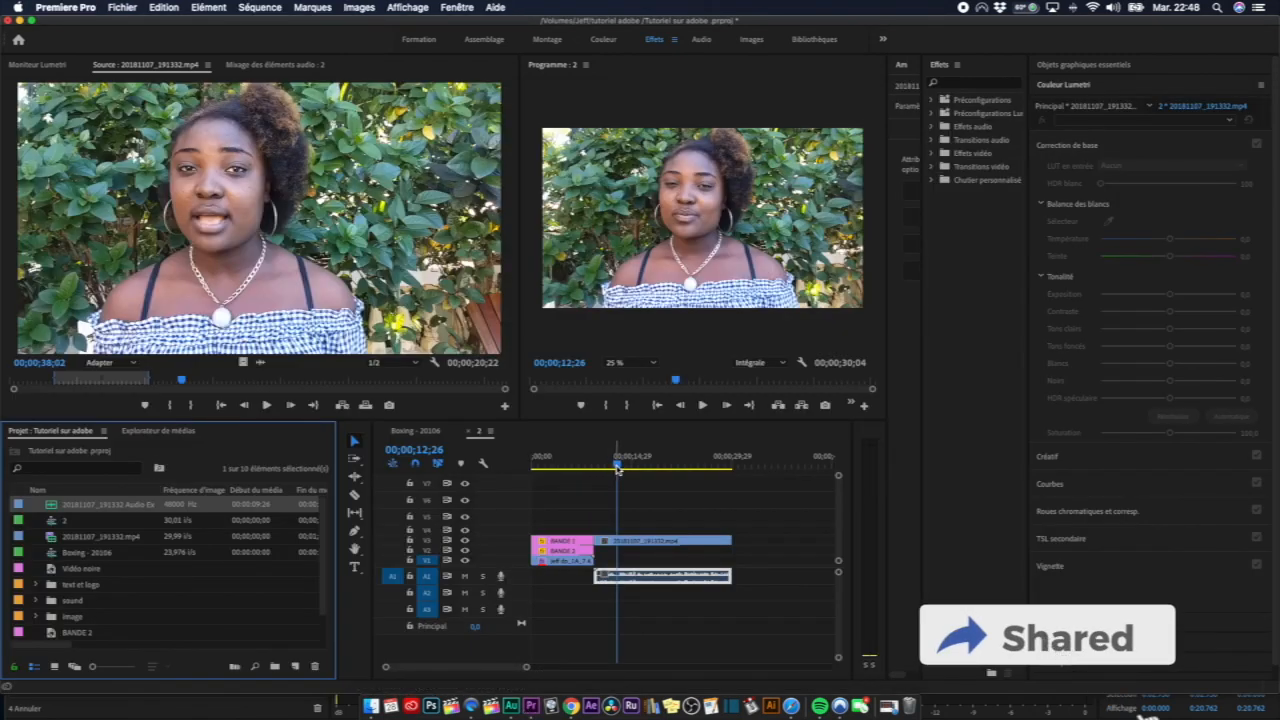
pyautogui.moveTo(616, 467); pyautogui.dragTo(591, 474)
pyautogui.press('space')
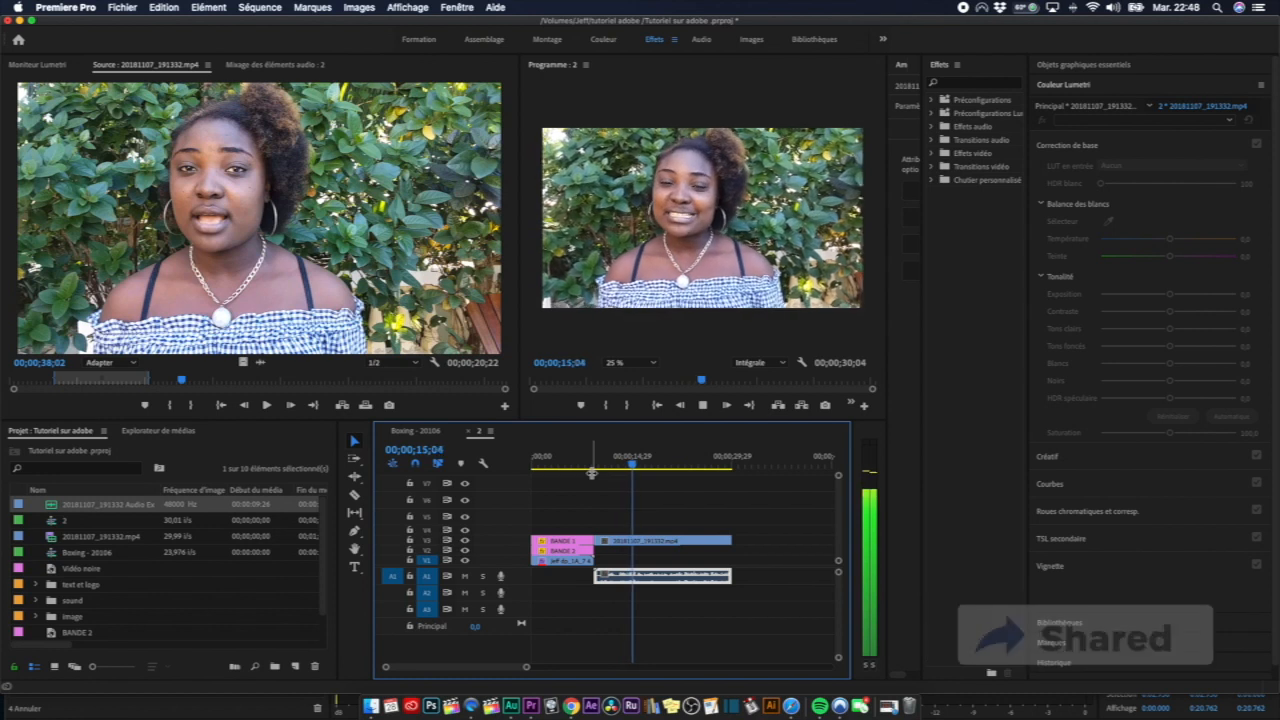
pyautogui.press('space')
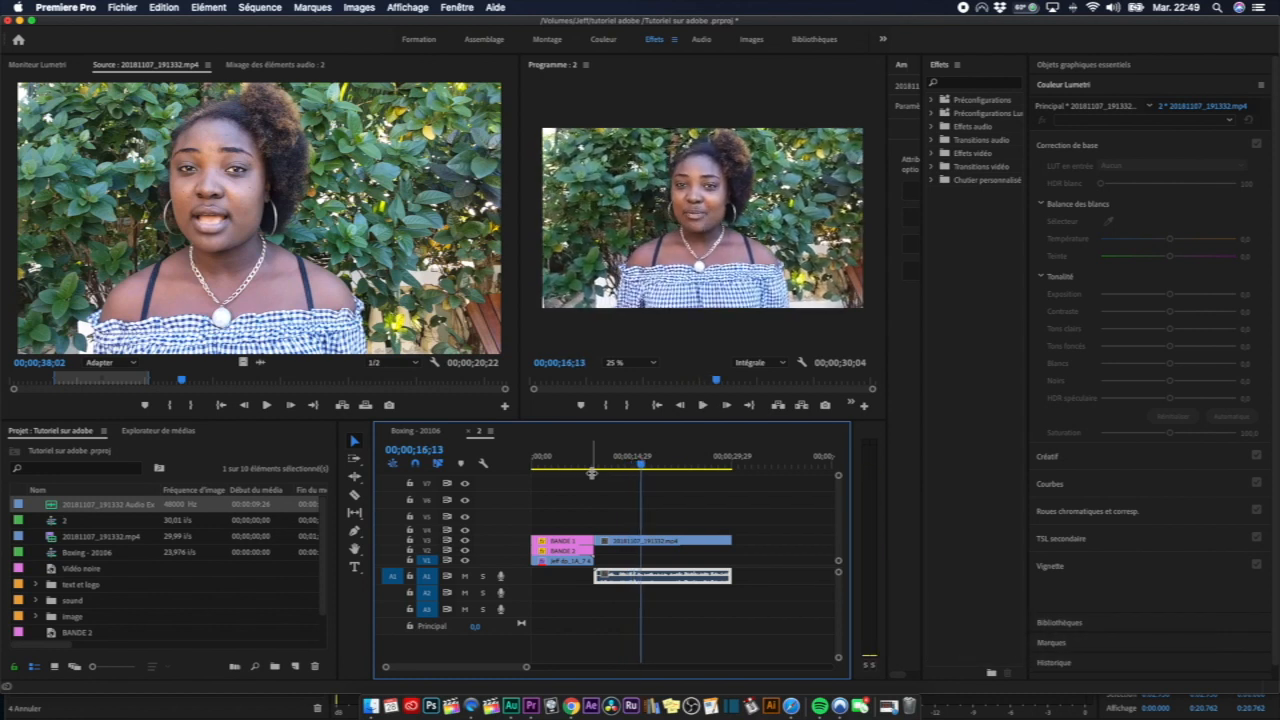
# Step: Return to Adobe Audition, close the saved audio file and close the Audition window
pyautogui.click(509, 707)
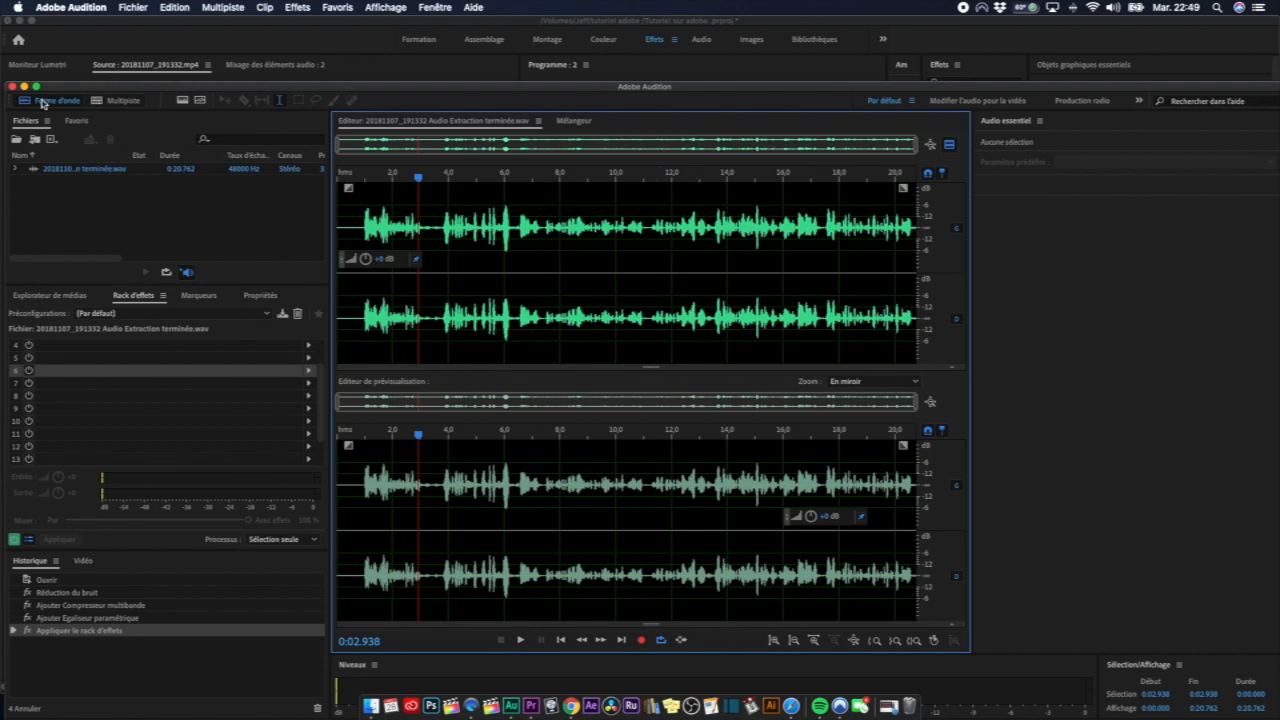
pyautogui.click(12, 89)
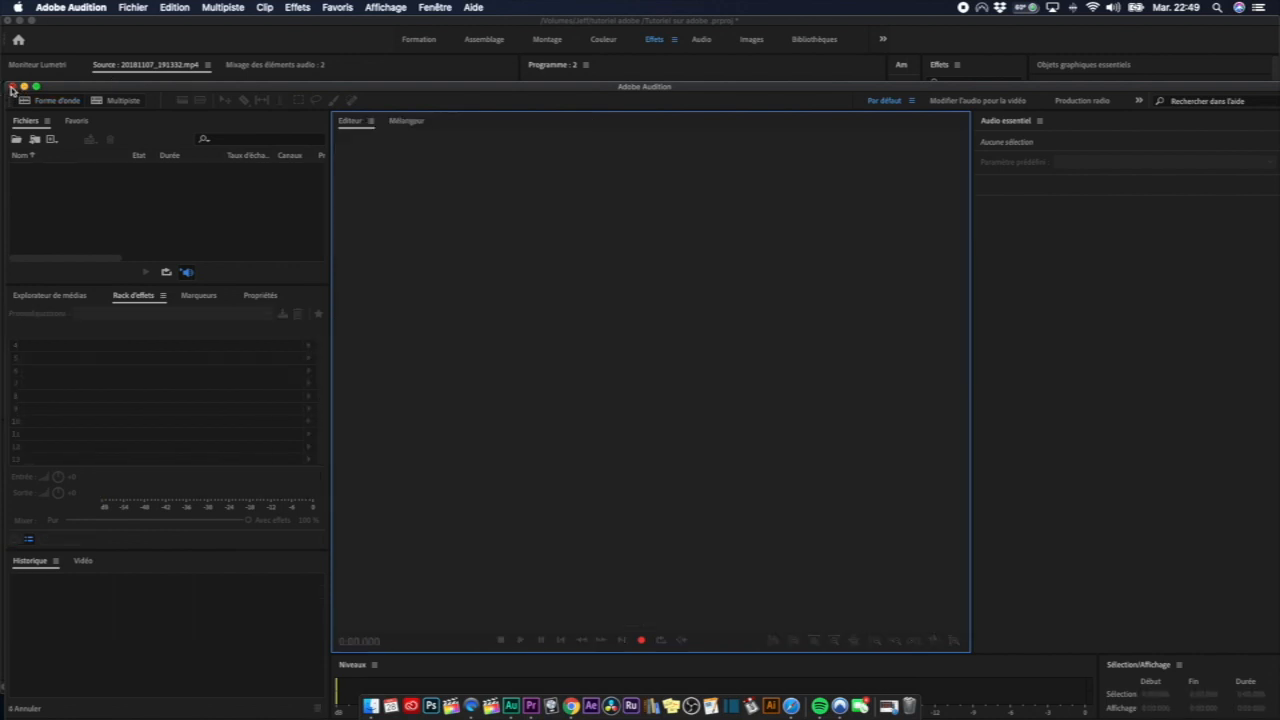
pyautogui.click(12, 89)
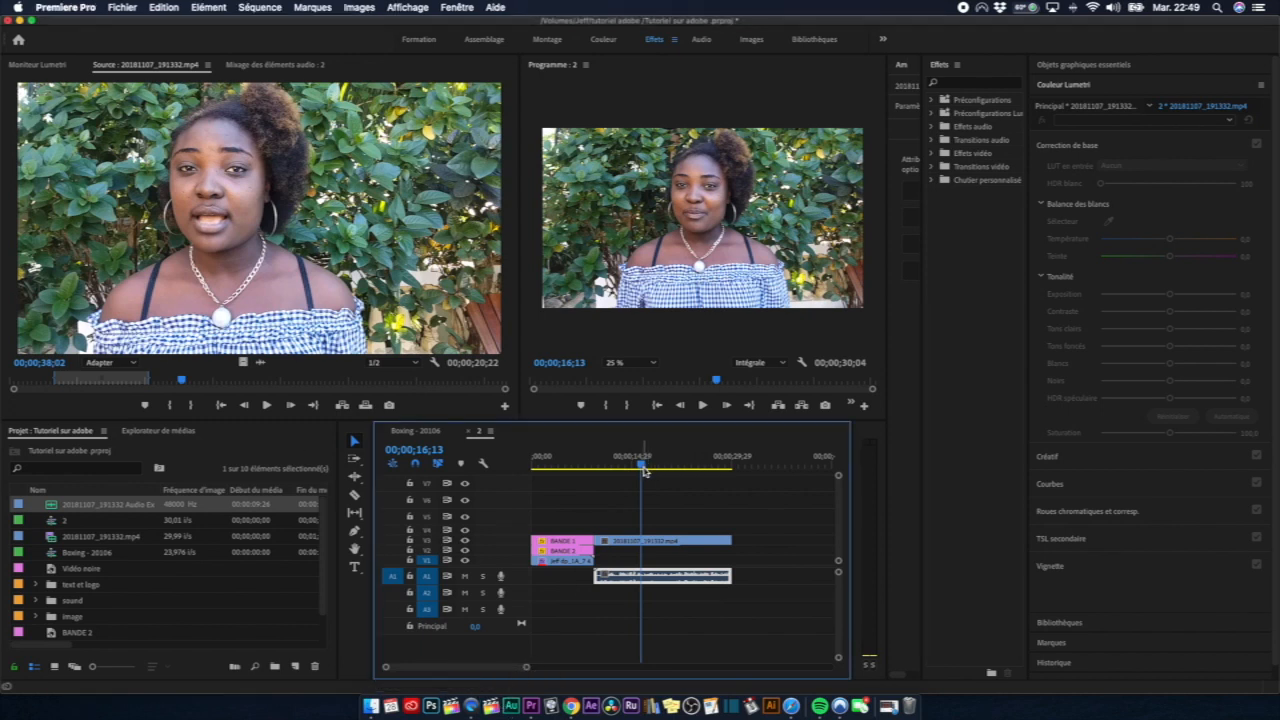
pyautogui.moveTo(641, 470)
pyautogui.mouseDown()
pyautogui.moveTo(603, 477)
pyautogui.moveTo(628, 488)
pyautogui.mouseUp()
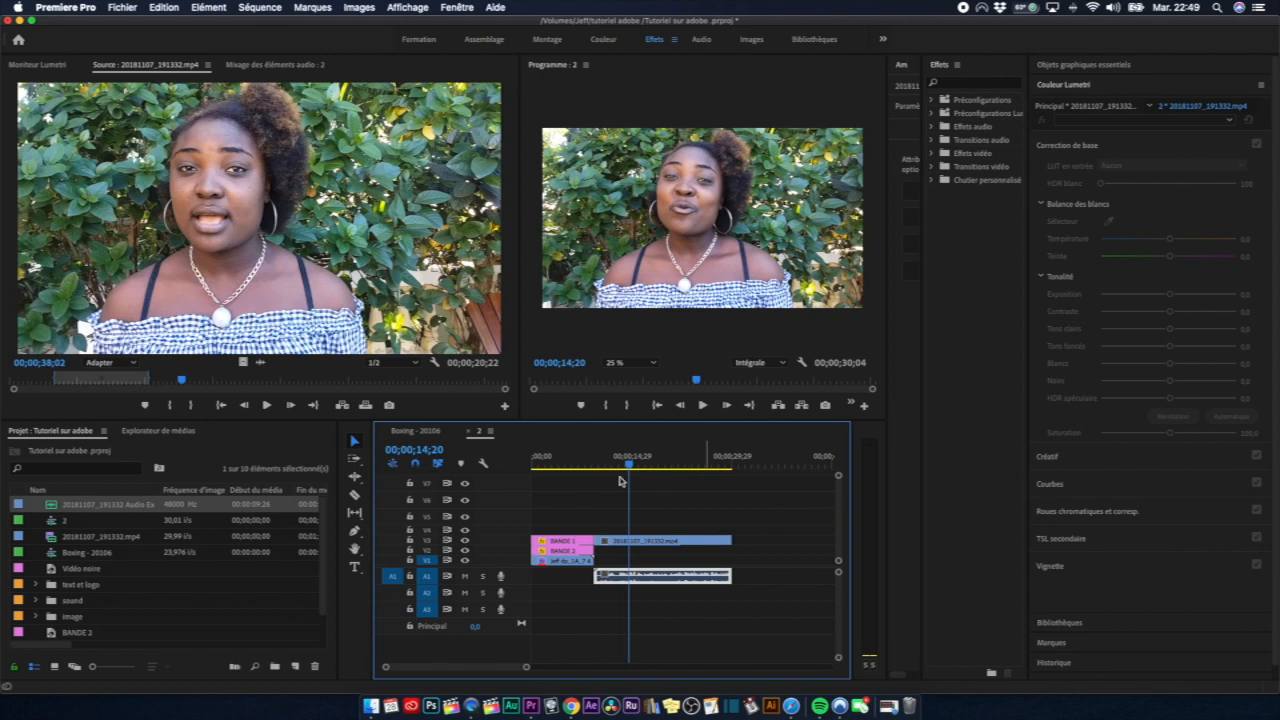
pyautogui.moveTo(627, 466); pyautogui.dragTo(619, 474)
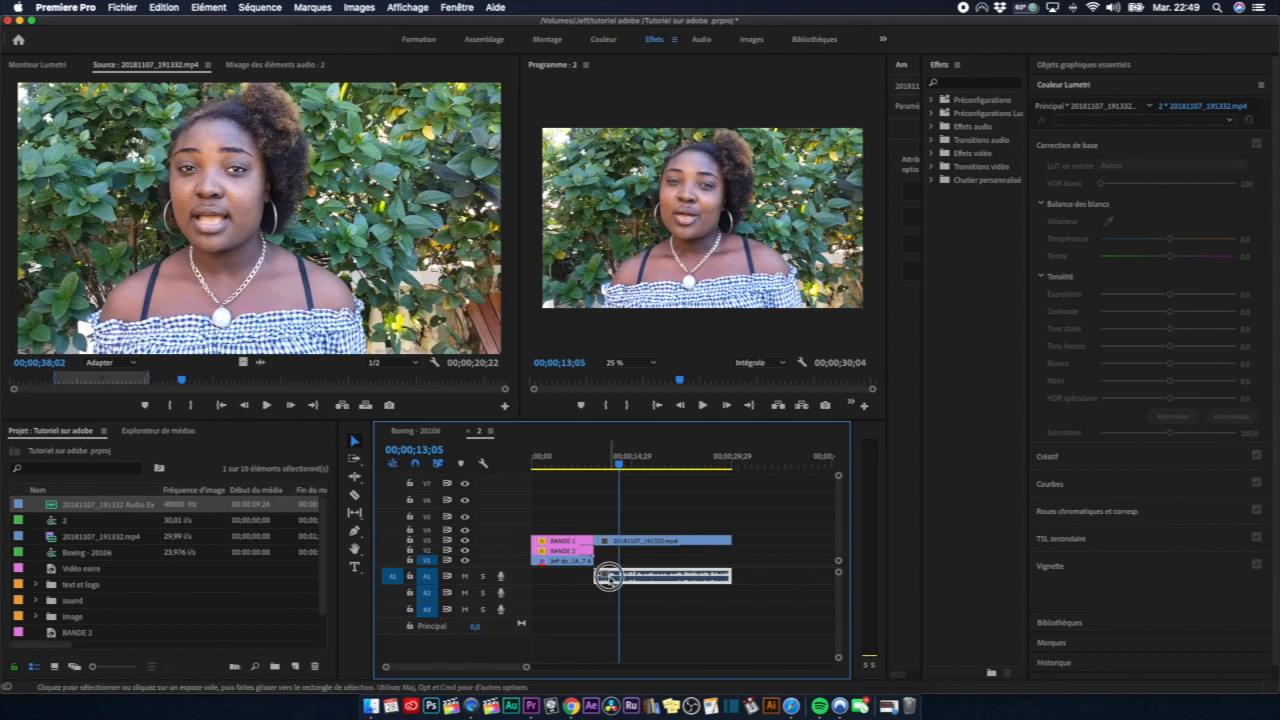
pyautogui.click(511, 708)
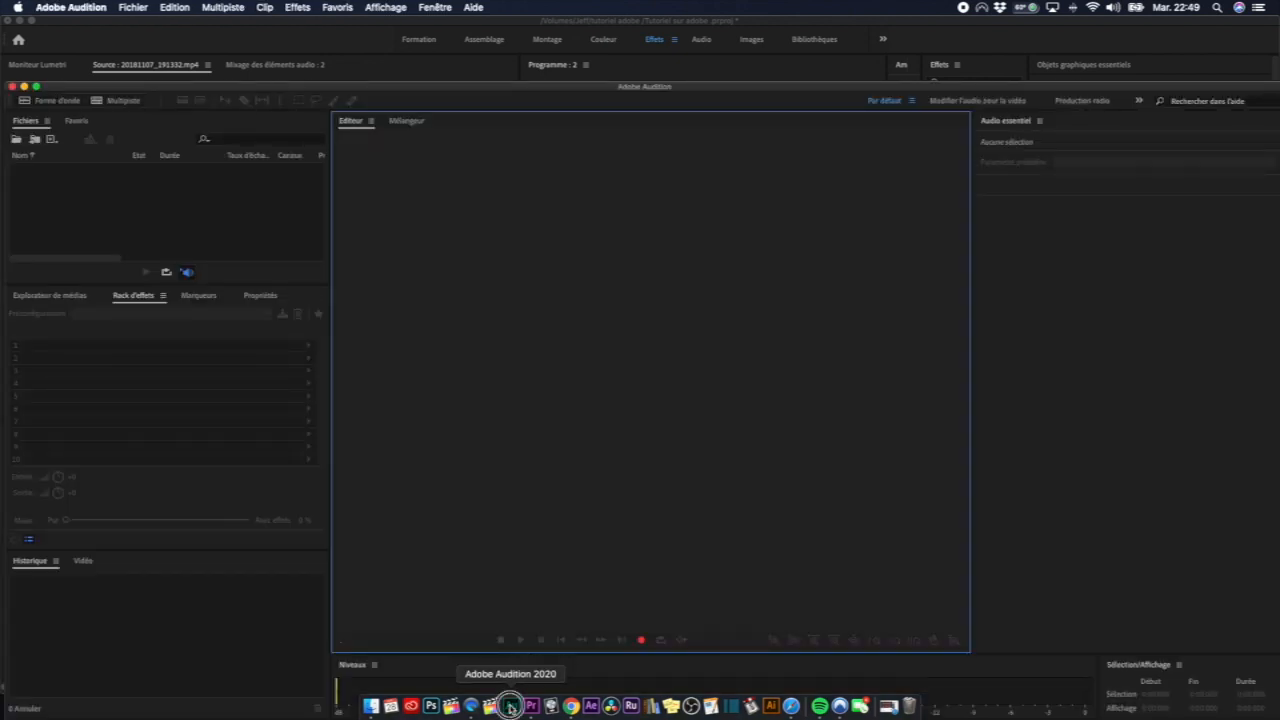
pyautogui.click(531, 706)
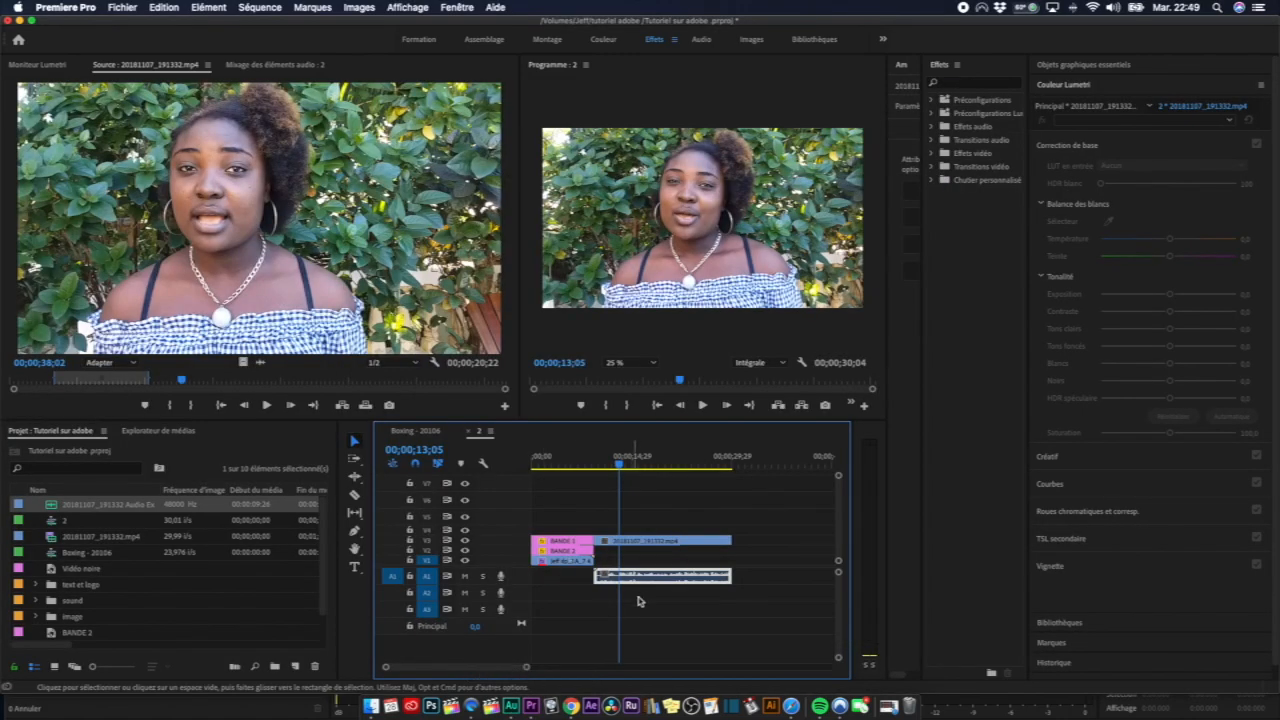
# Step: Send the audio clip on track A1 to Adobe Audition for editing again, and dismiss the Audition Learn window
pyautogui.rightClick(648, 580)
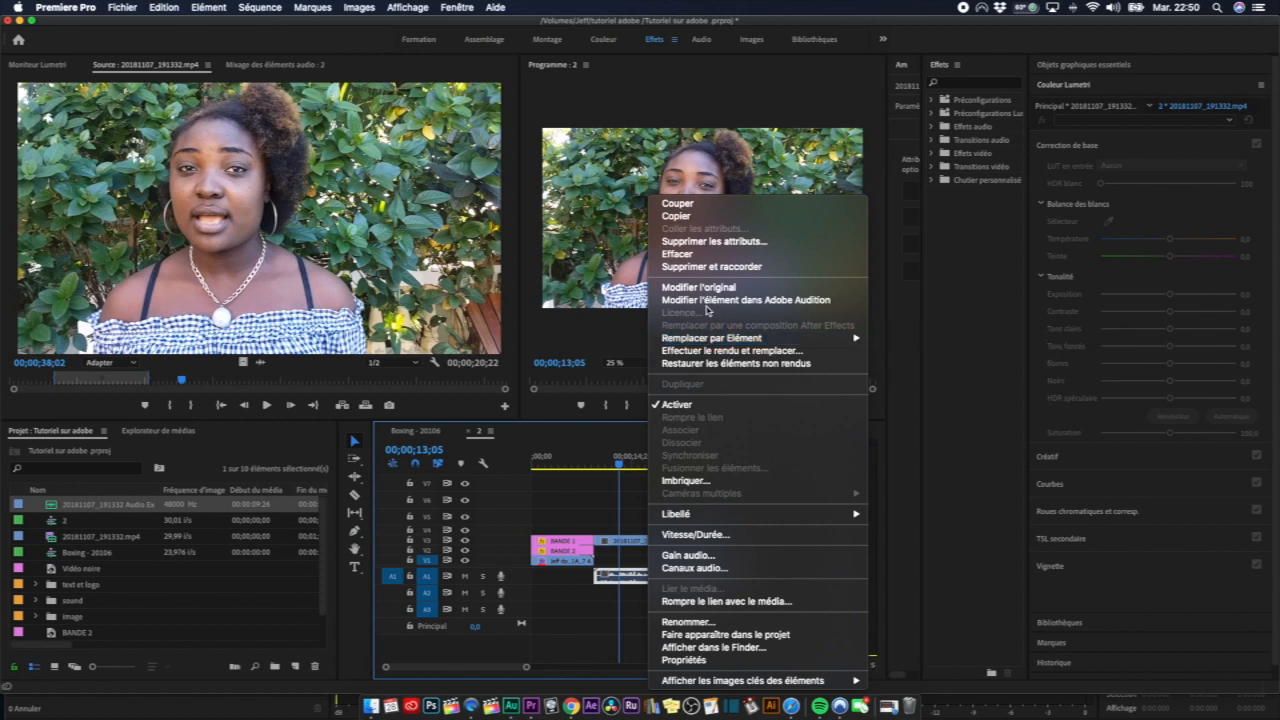
pyautogui.click(705, 300)
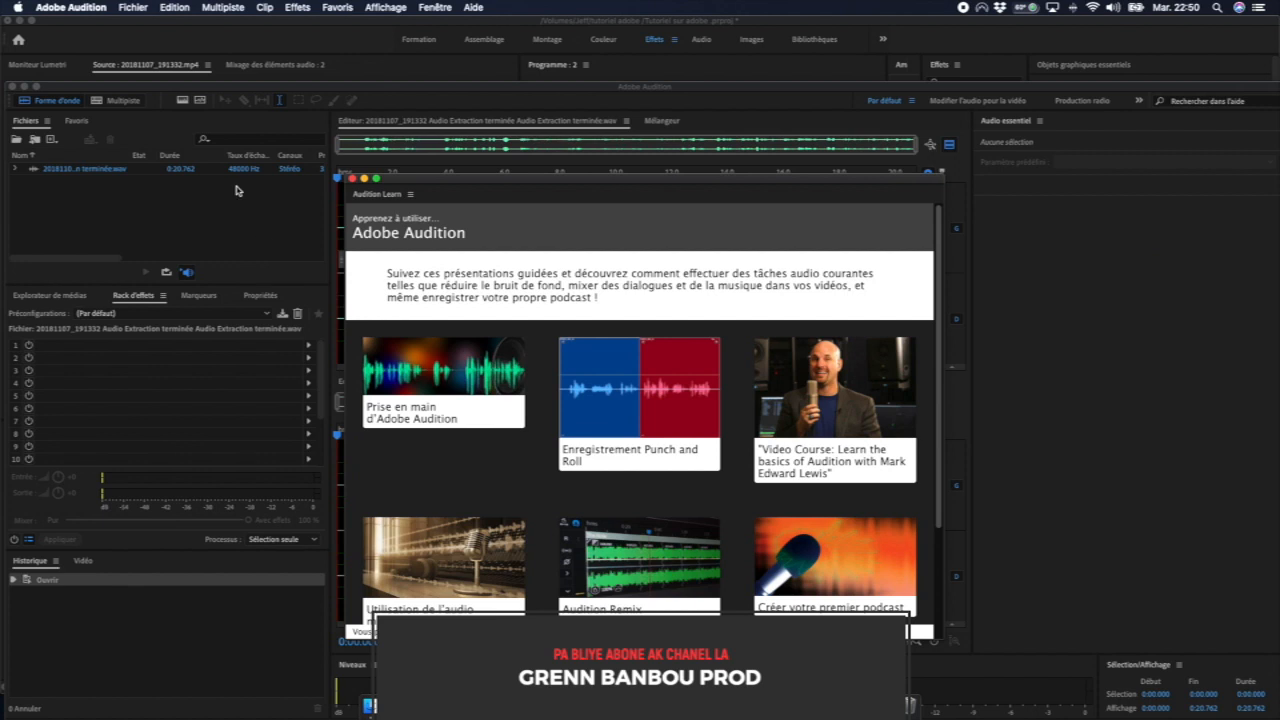
pyautogui.click(352, 178)
# Step: Listen to the reopened audio's noise in the first second before the voice and to its opening words
pyautogui.click(346, 224)
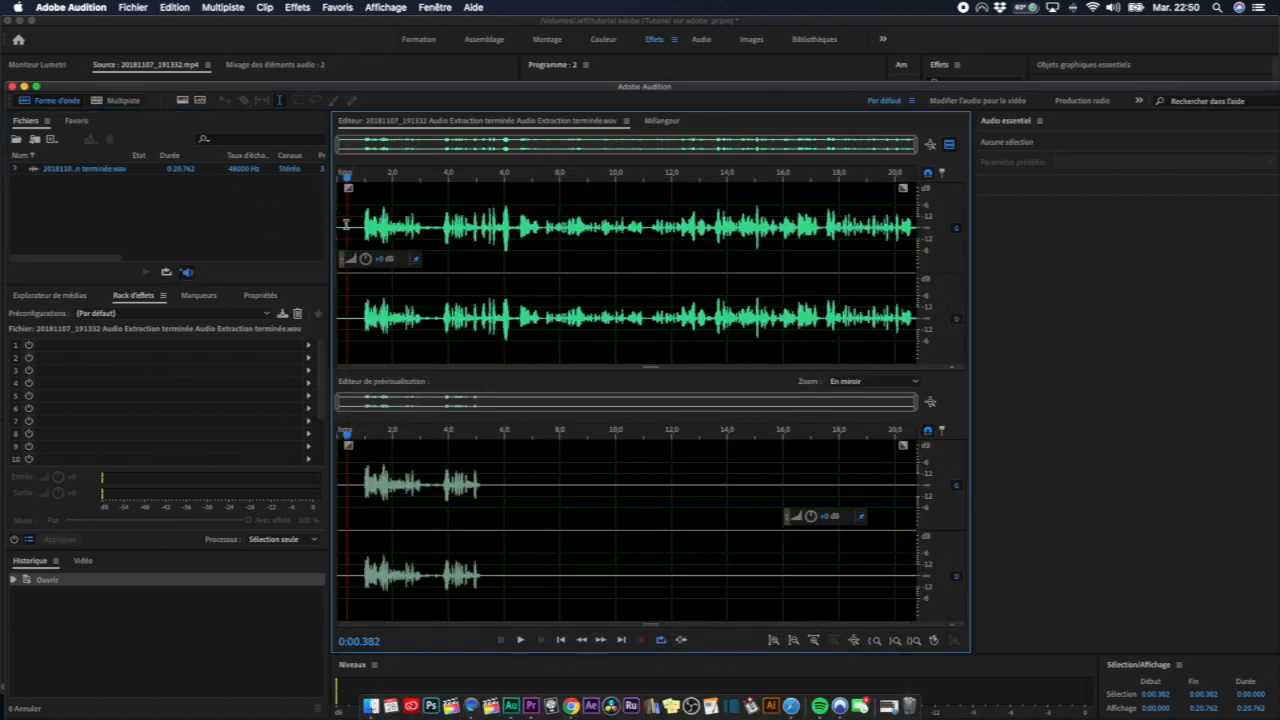
pyautogui.press('space')
pyautogui.press('space')
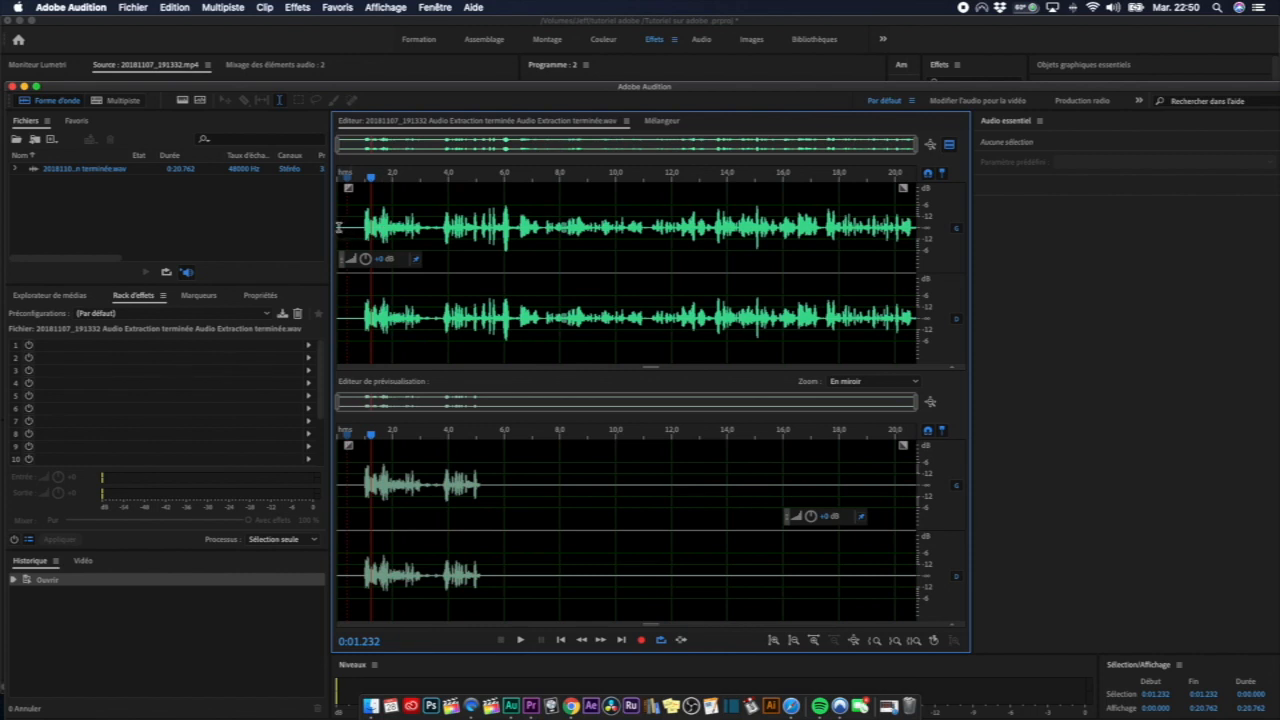
pyautogui.press('Home')
pyautogui.moveTo(340, 224); pyautogui.dragTo(365, 226)
pyautogui.press('space')
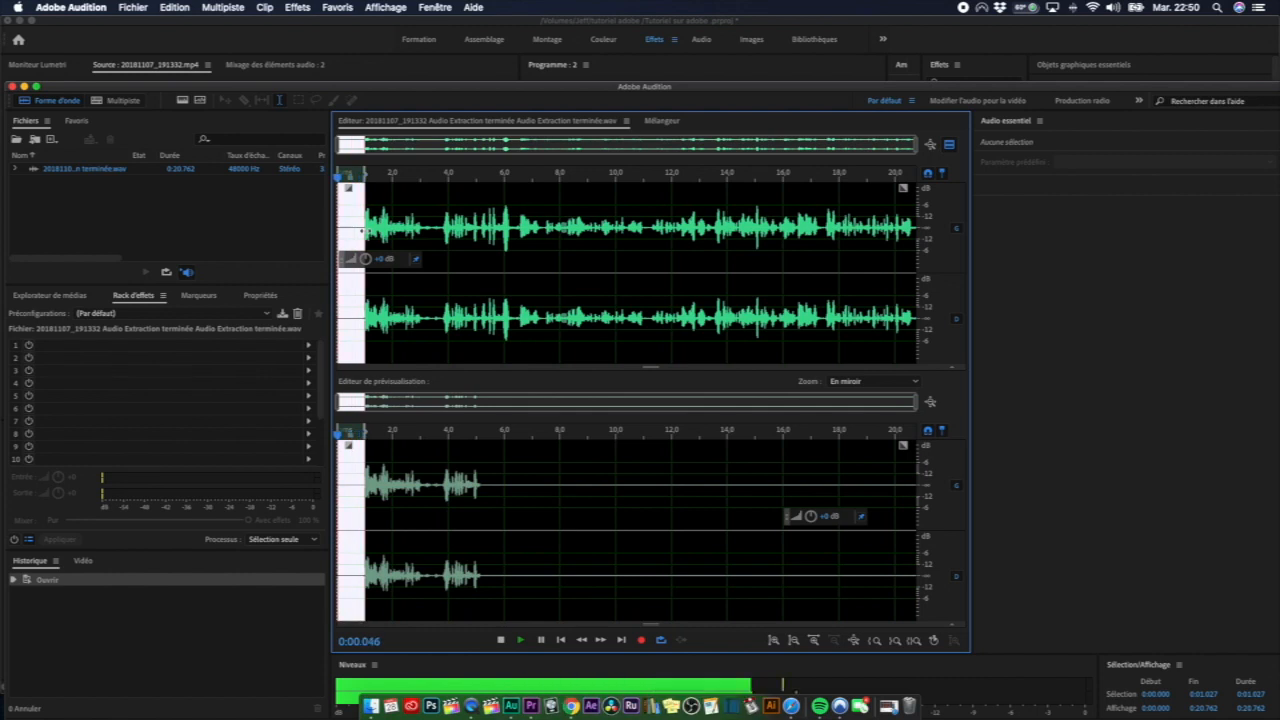
pyautogui.click(367, 230)
pyautogui.press('space')
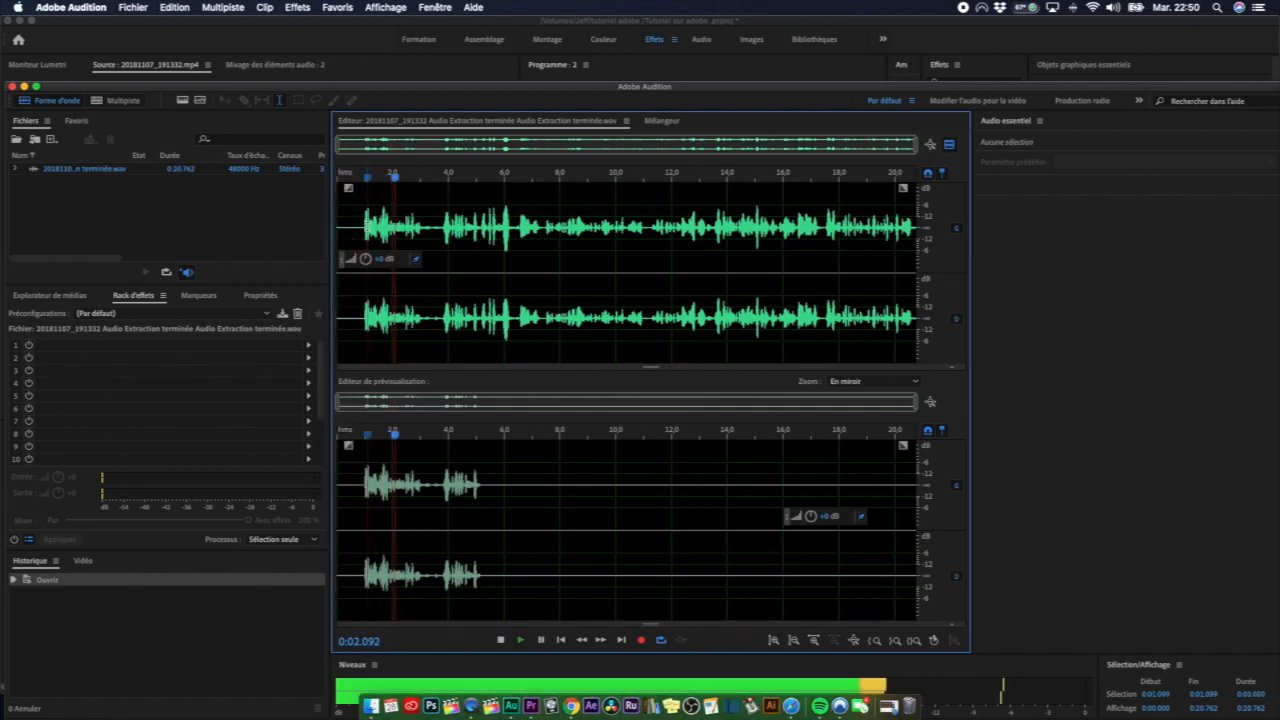
pyautogui.press('space')
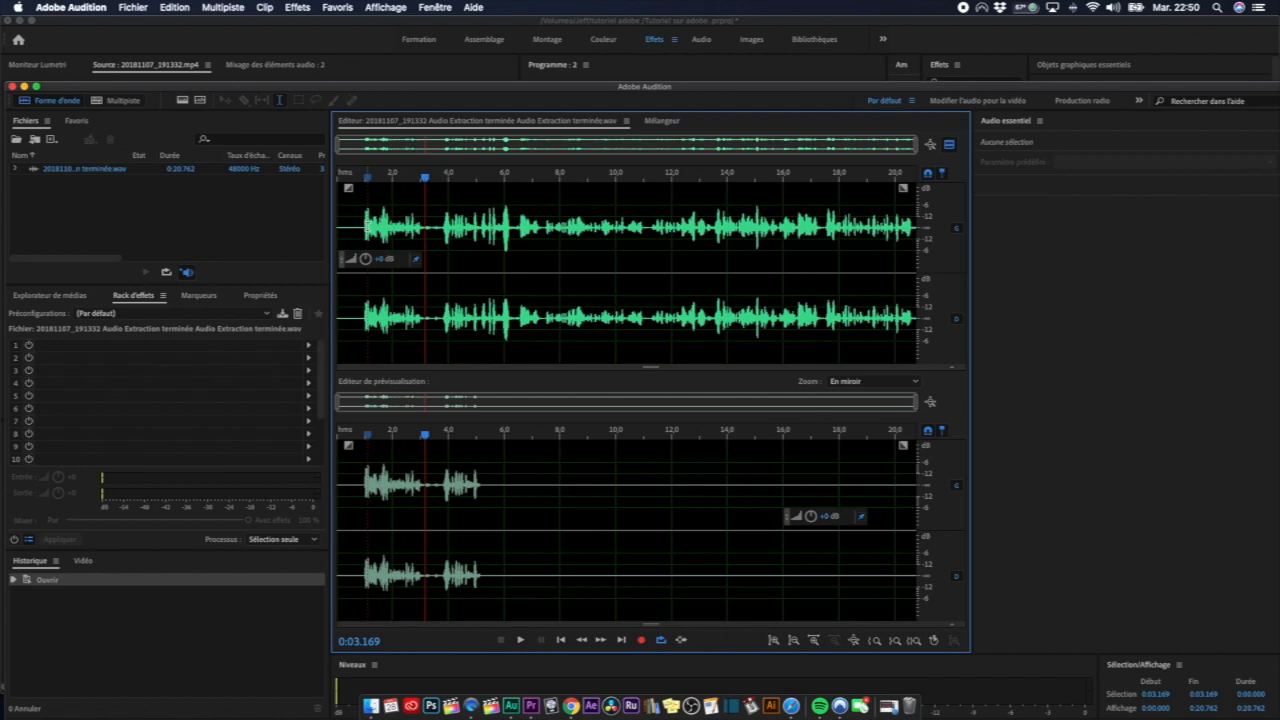
# Step: Capture a noise print from the voice-free opening of the audio, from 0 to about 0.98 seconds
pyautogui.moveTo(422, 228); pyautogui.dragTo(435, 228)
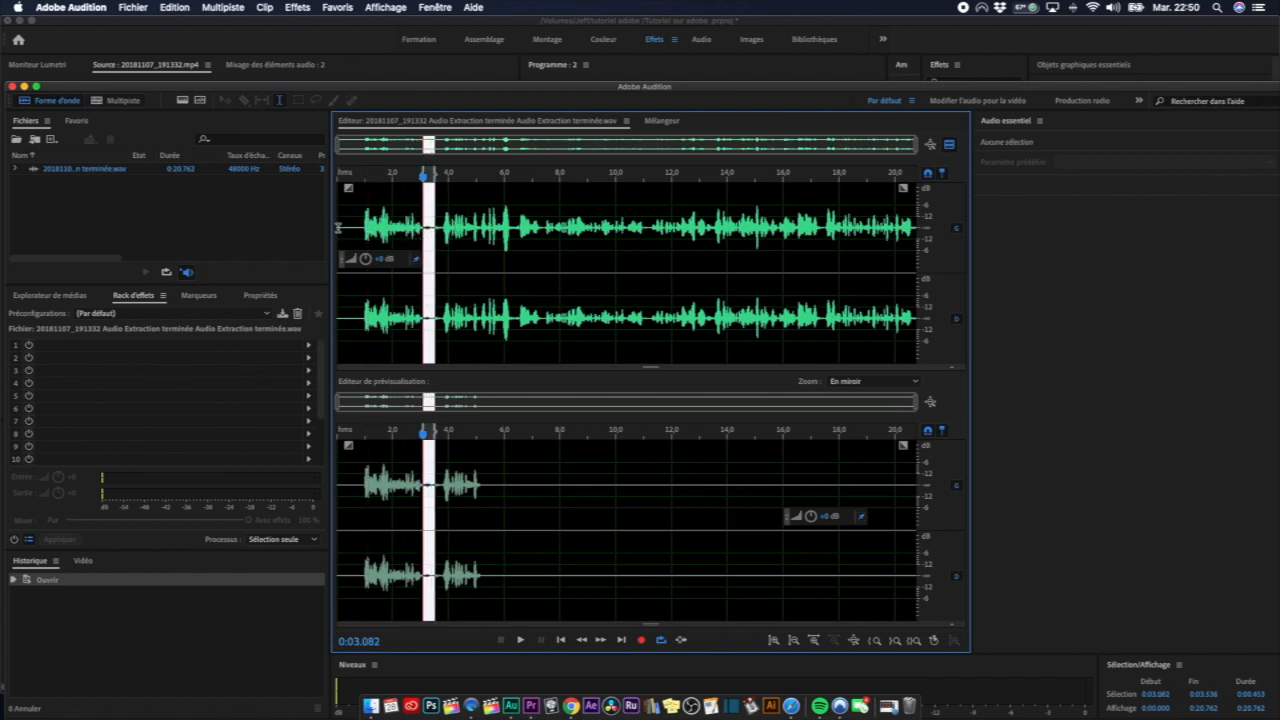
pyautogui.moveTo(338, 228); pyautogui.dragTo(363, 228)
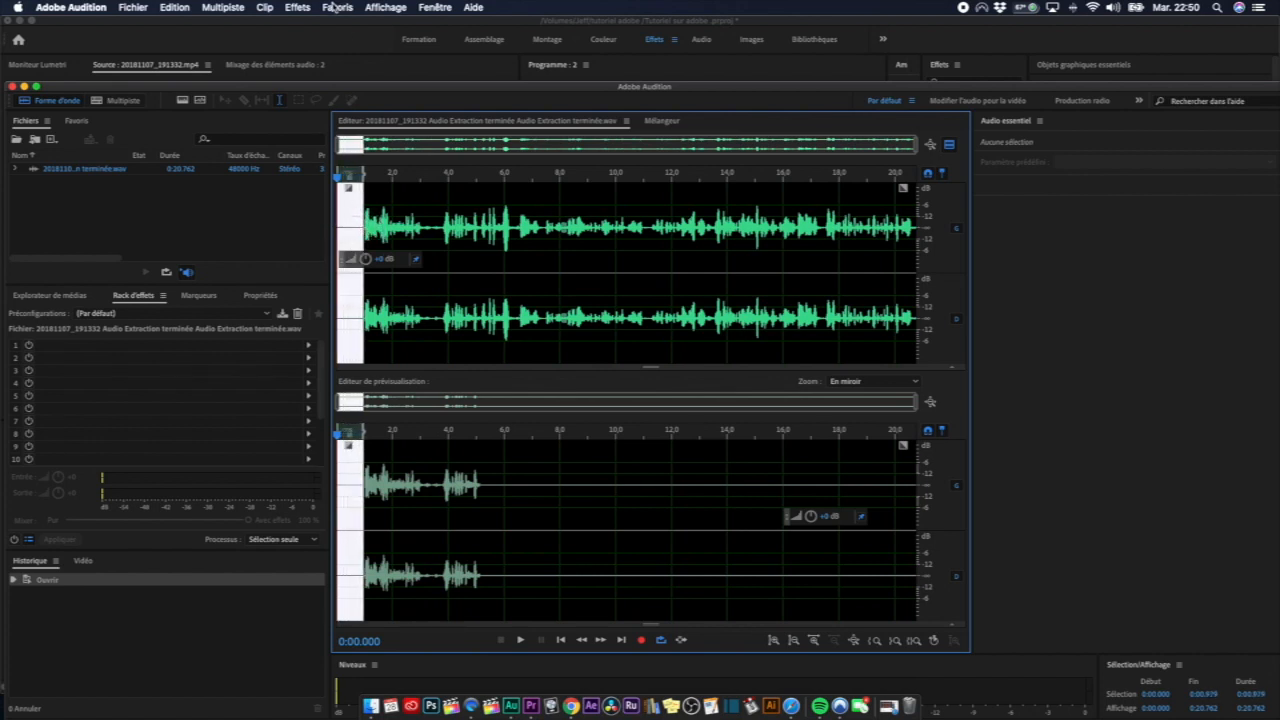
pyautogui.click(297, 7)
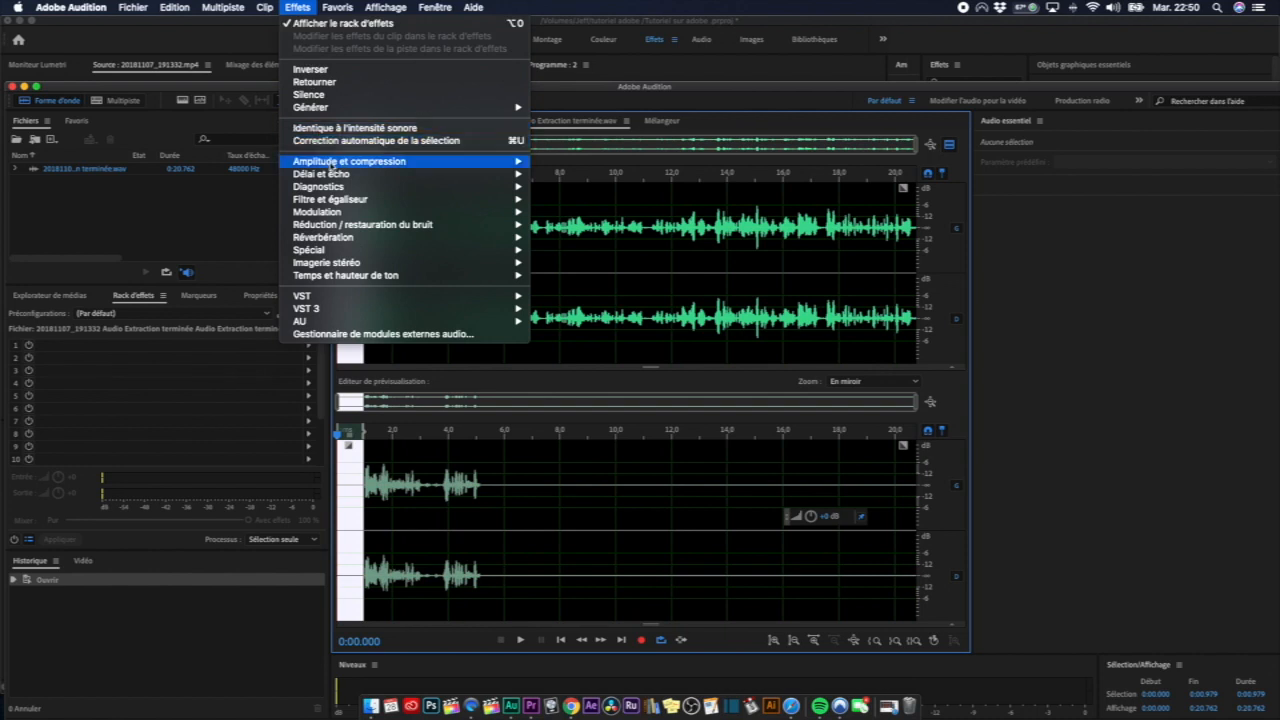
pyautogui.moveTo(340, 226)
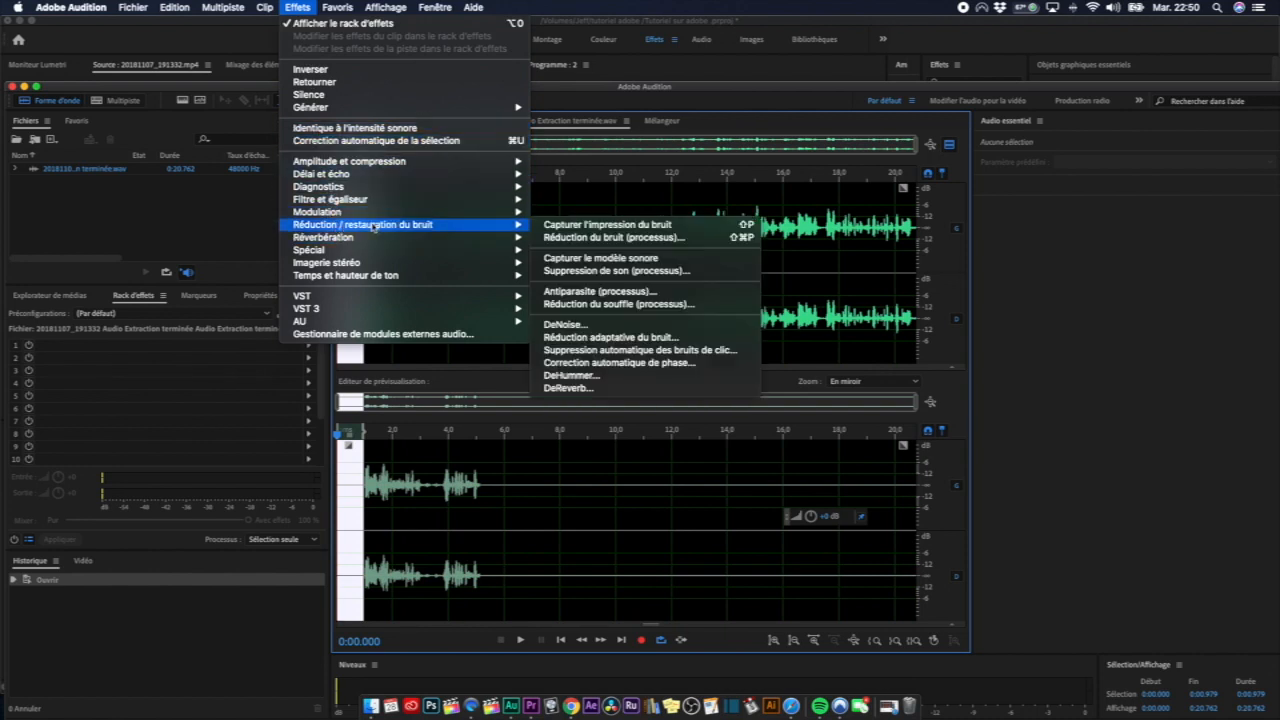
pyautogui.click(618, 226)
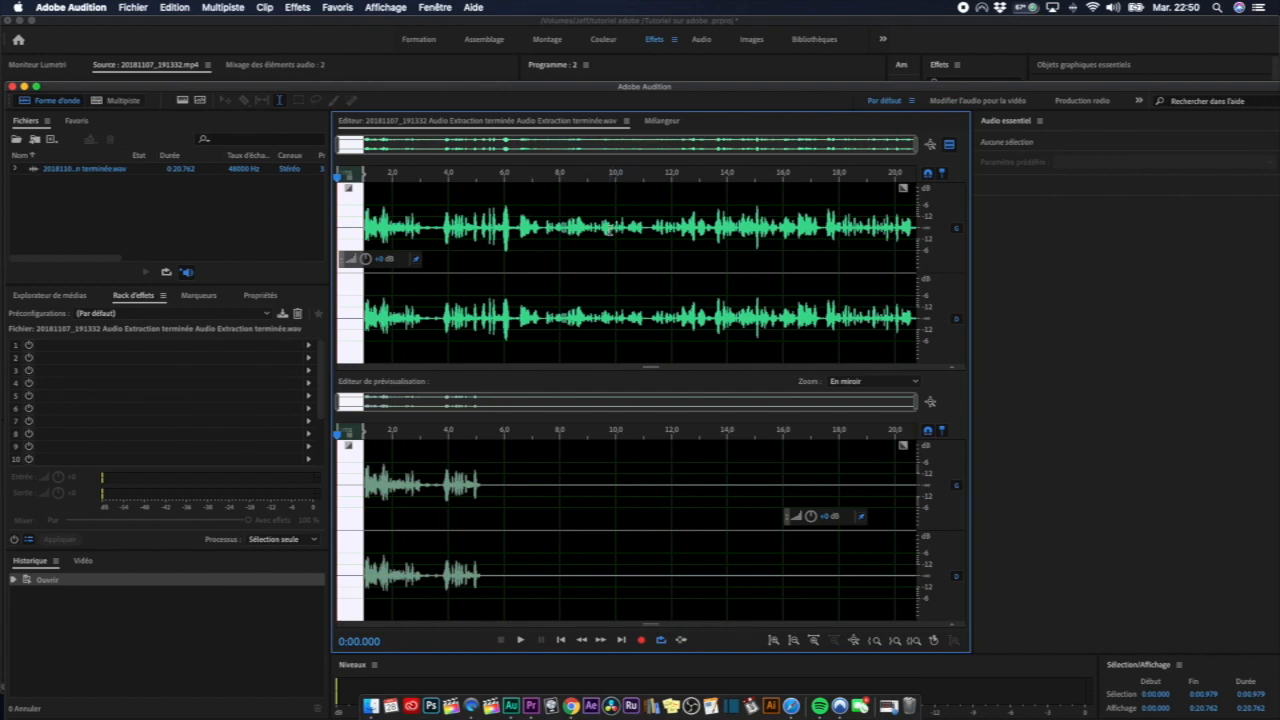
# Step: Start the Noise Reduction process on the whole audio file and set the noise reduction amount to 90%
pyautogui.press('super+a')
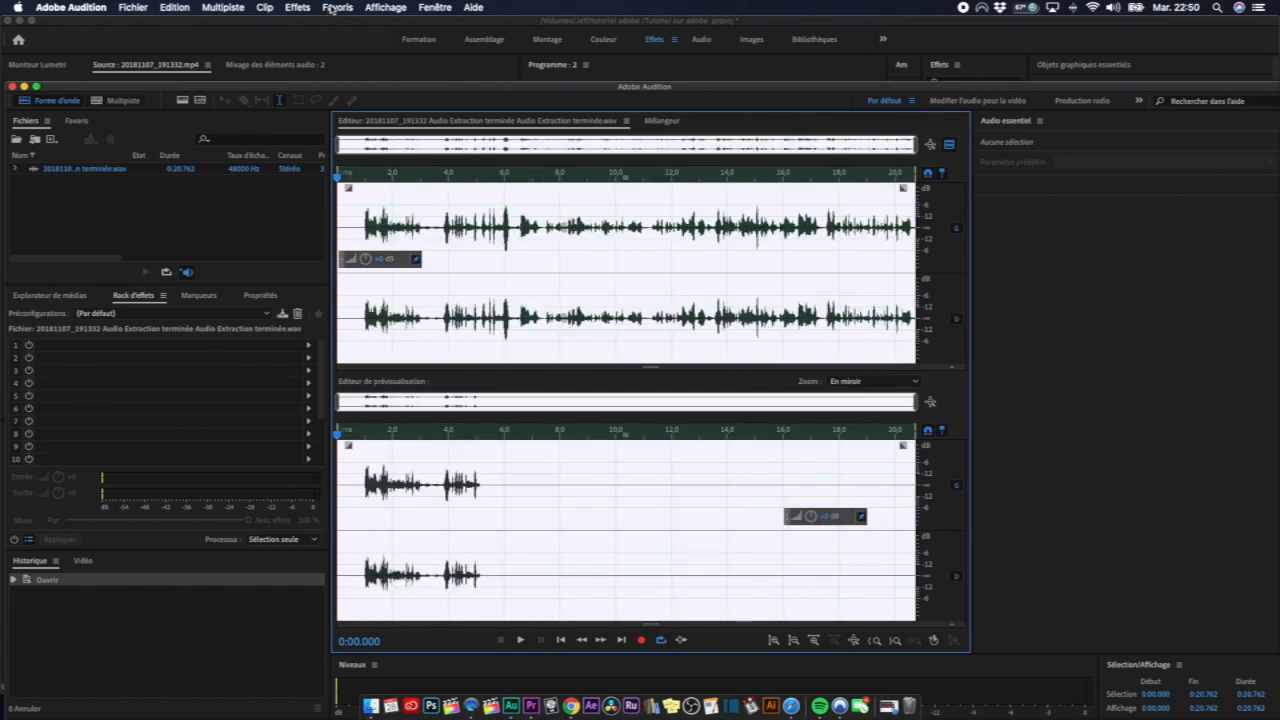
pyautogui.click(293, 7)
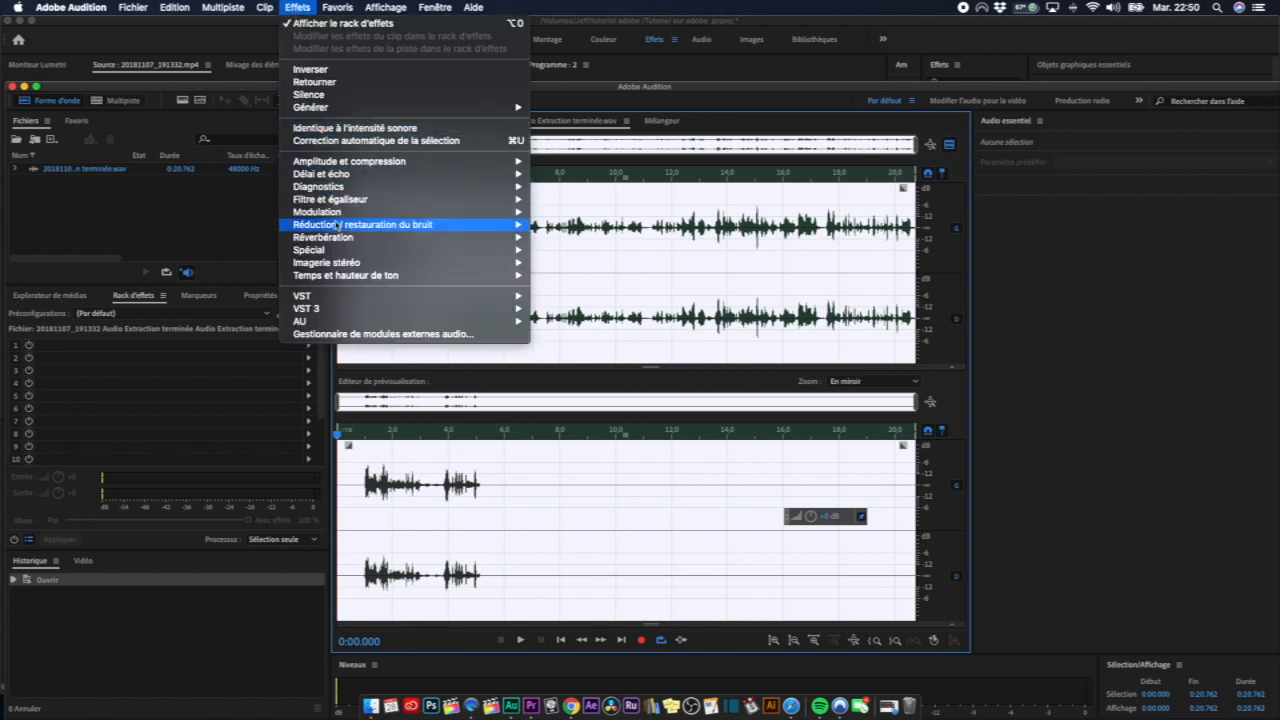
pyautogui.moveTo(514, 227)
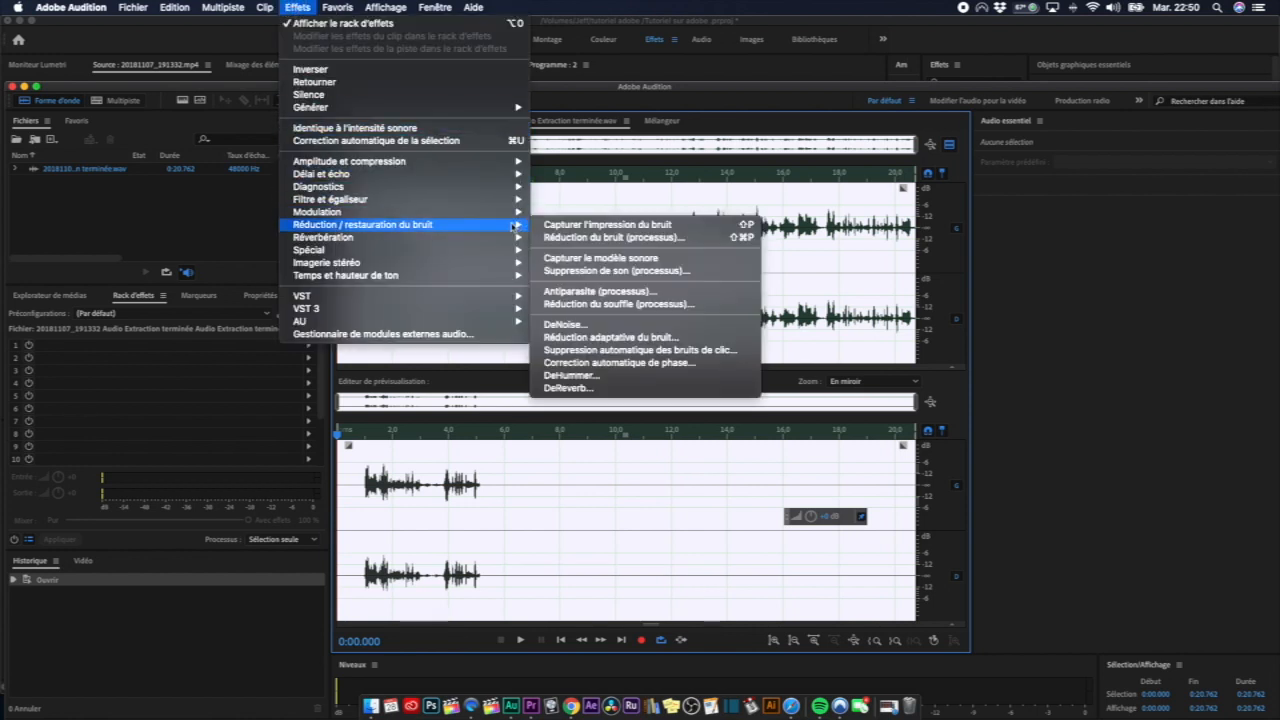
pyautogui.click(600, 238)
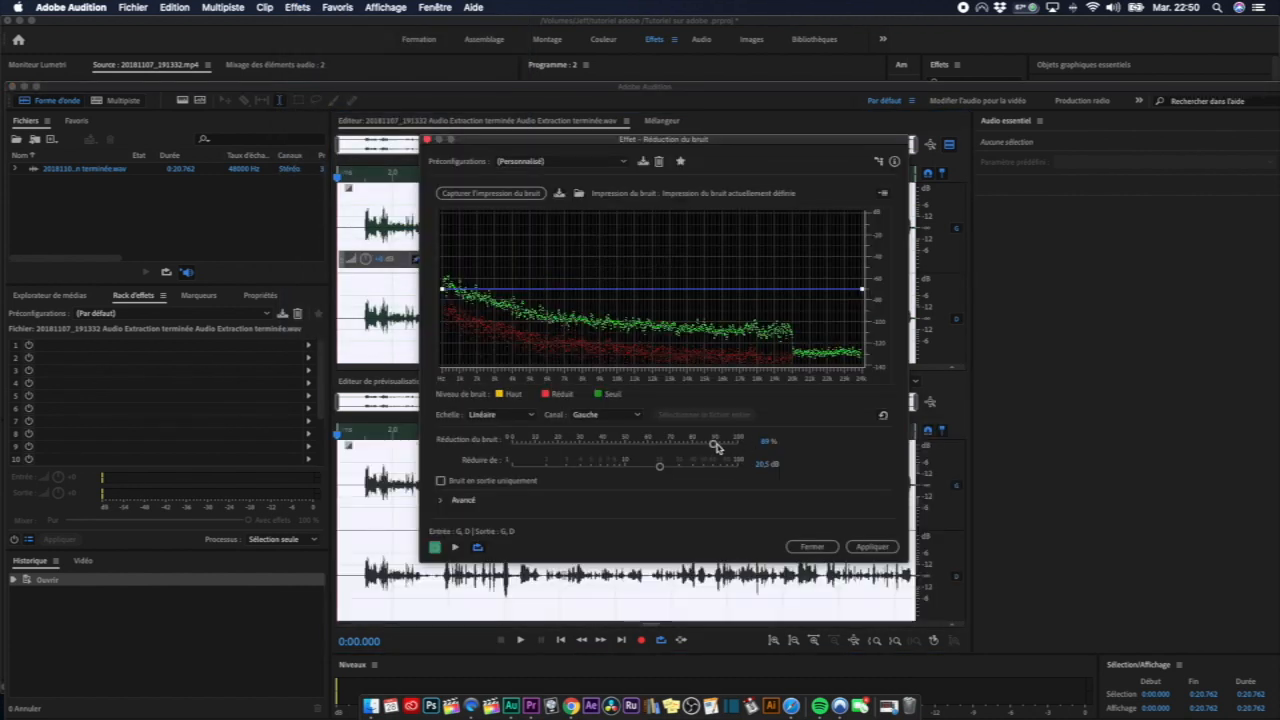
pyautogui.click(716, 446)
# Step: Lower the noise reduction curve slightly with added points near 4, 10 and 17.5 kHz, and apply the effect
pyautogui.click(620, 290)
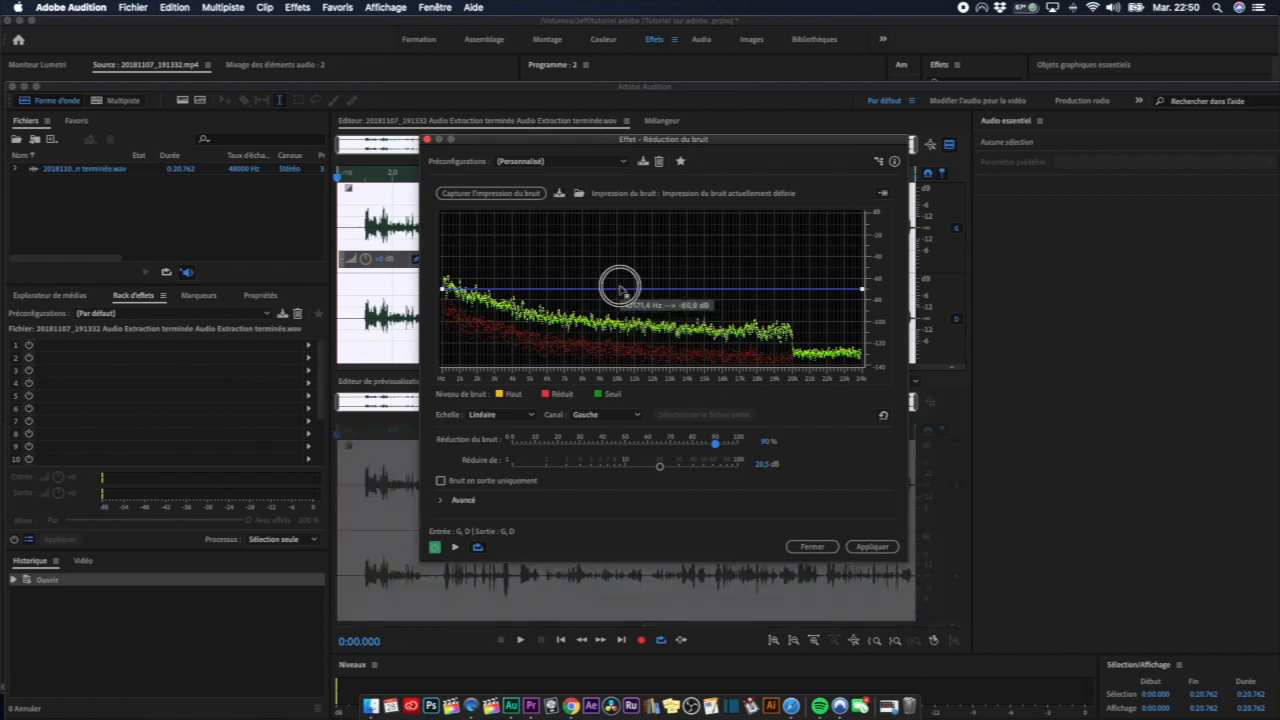
pyautogui.moveTo(620, 290); pyautogui.dragTo(621, 297)
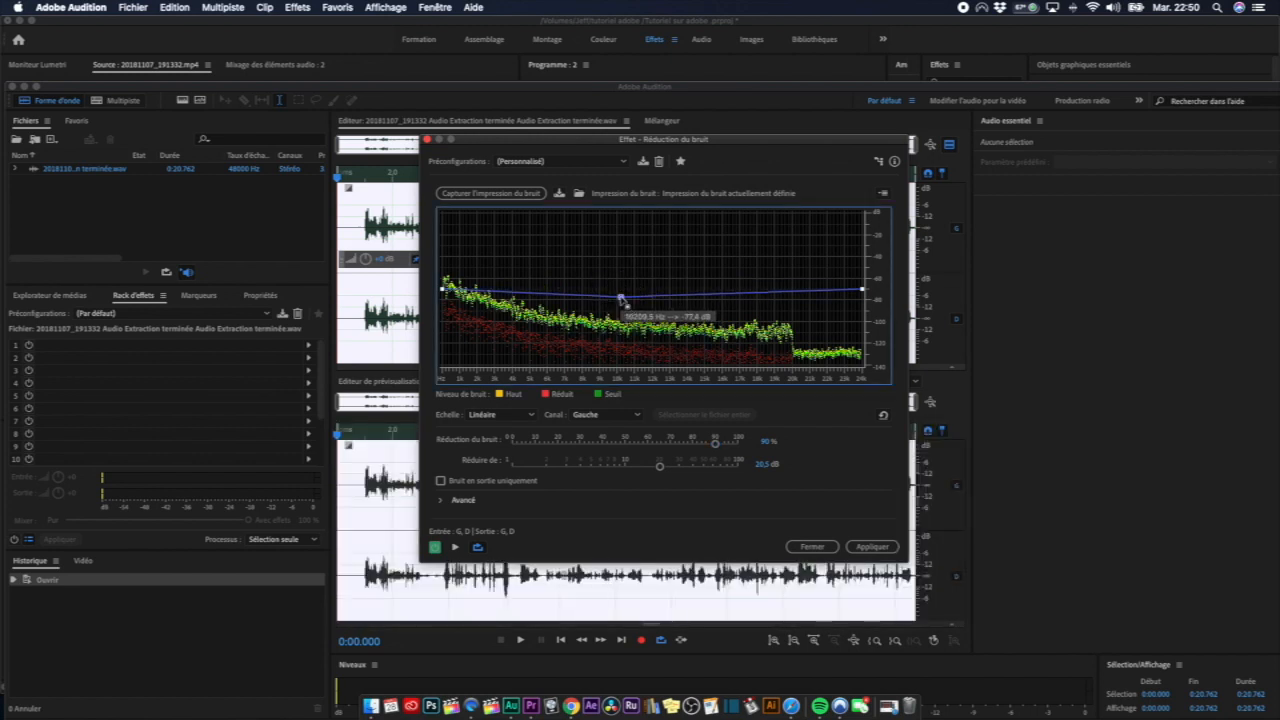
pyautogui.click(748, 292)
pyautogui.moveTo(749, 293); pyautogui.dragTo(751, 301)
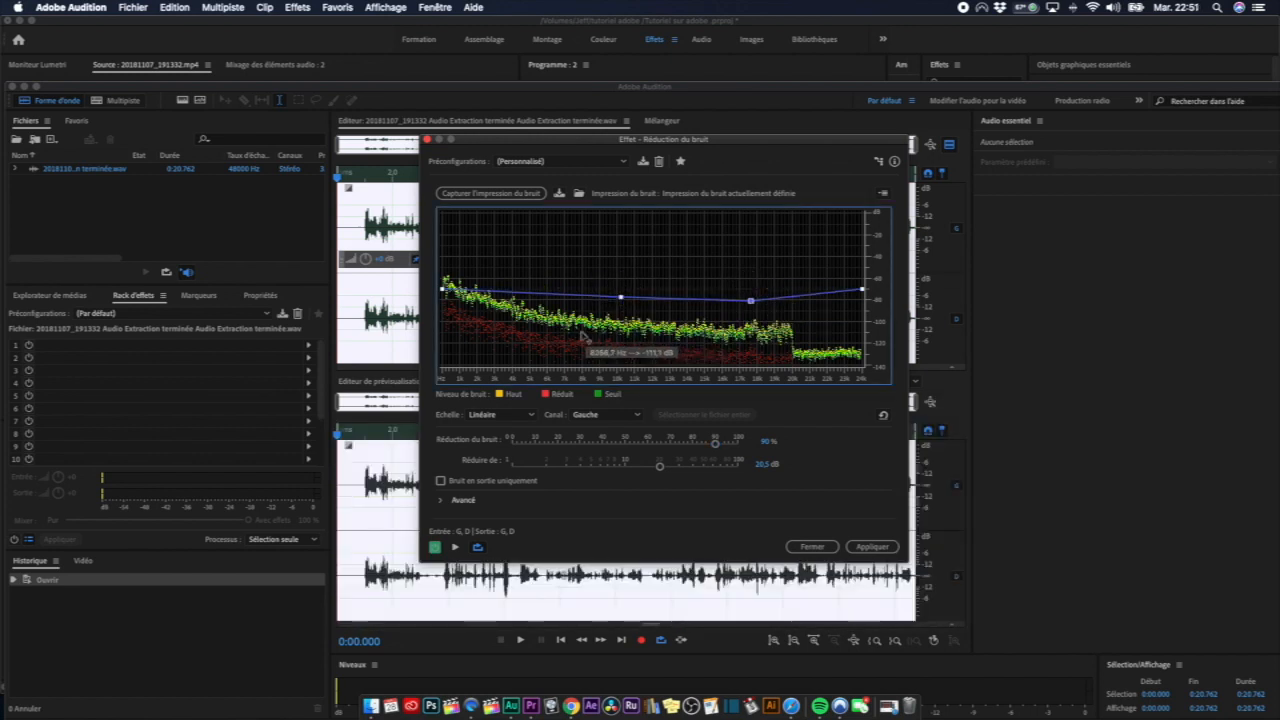
pyautogui.click(512, 294)
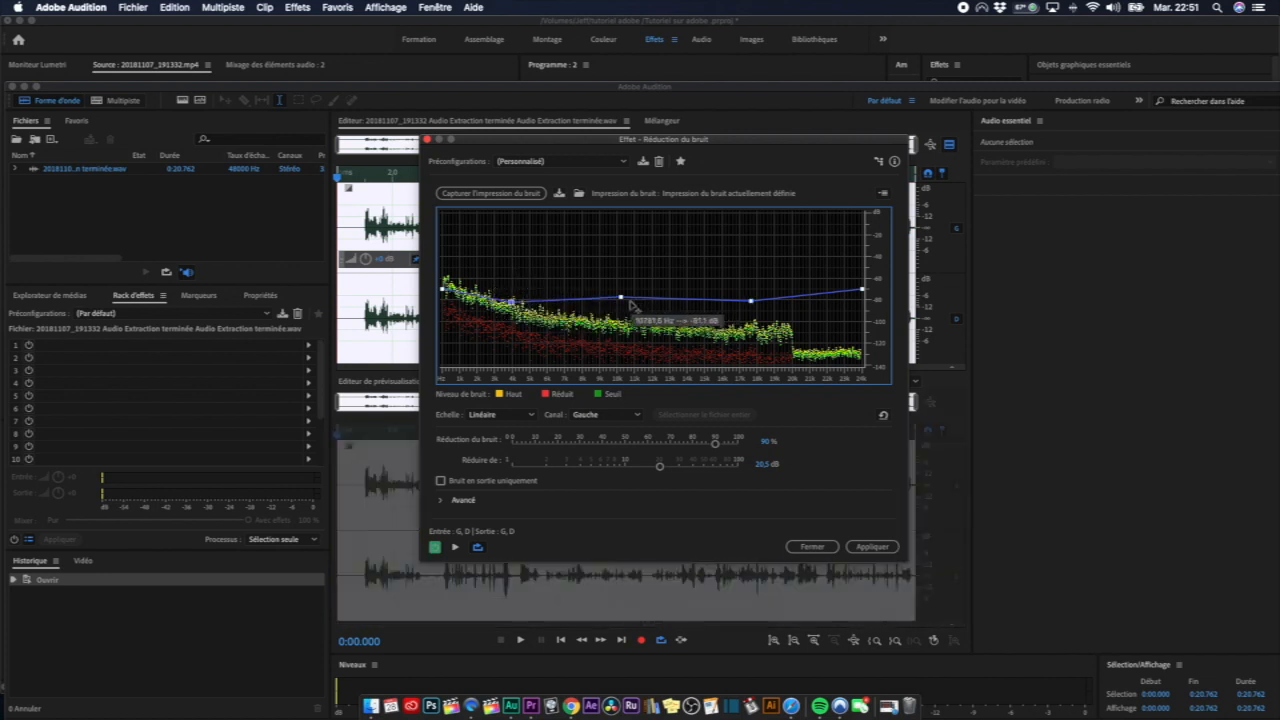
pyautogui.moveTo(620, 297); pyautogui.dragTo(620, 303)
pyautogui.click(883, 551)
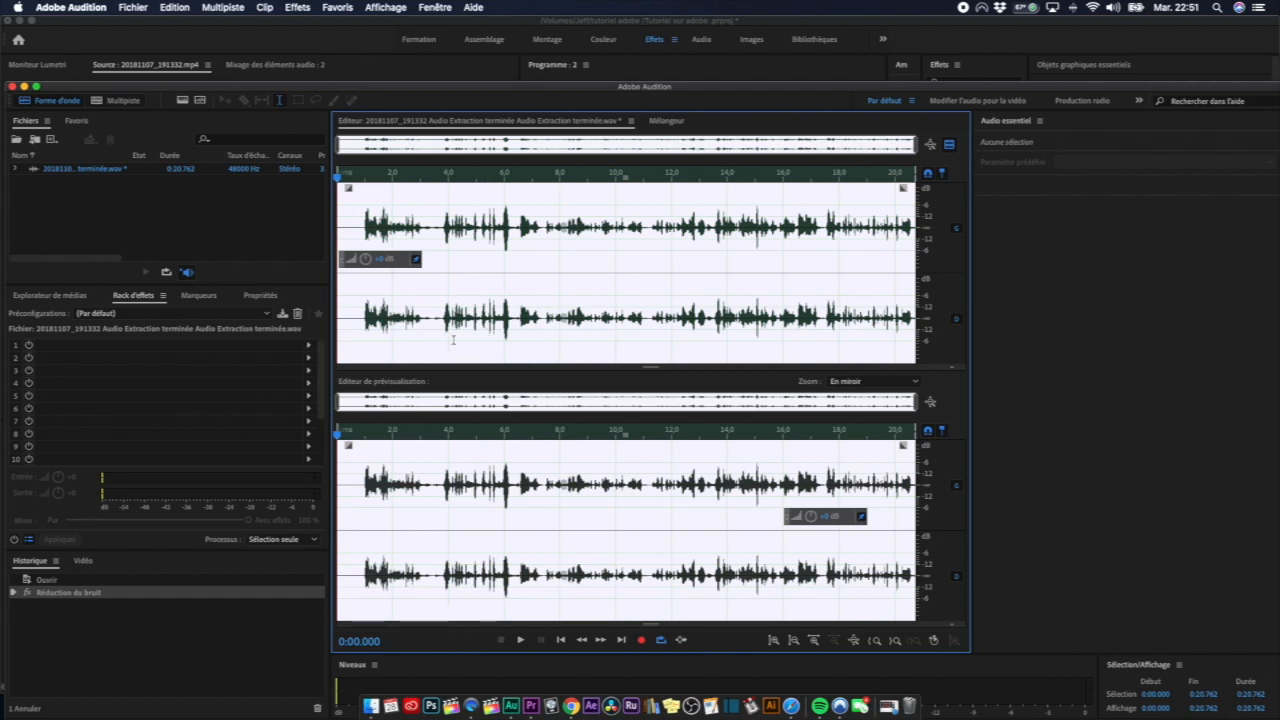
# Step: Save the noise-reduced audio file and close the Audition window to return to Premiere Pro
pyautogui.click(437, 233)
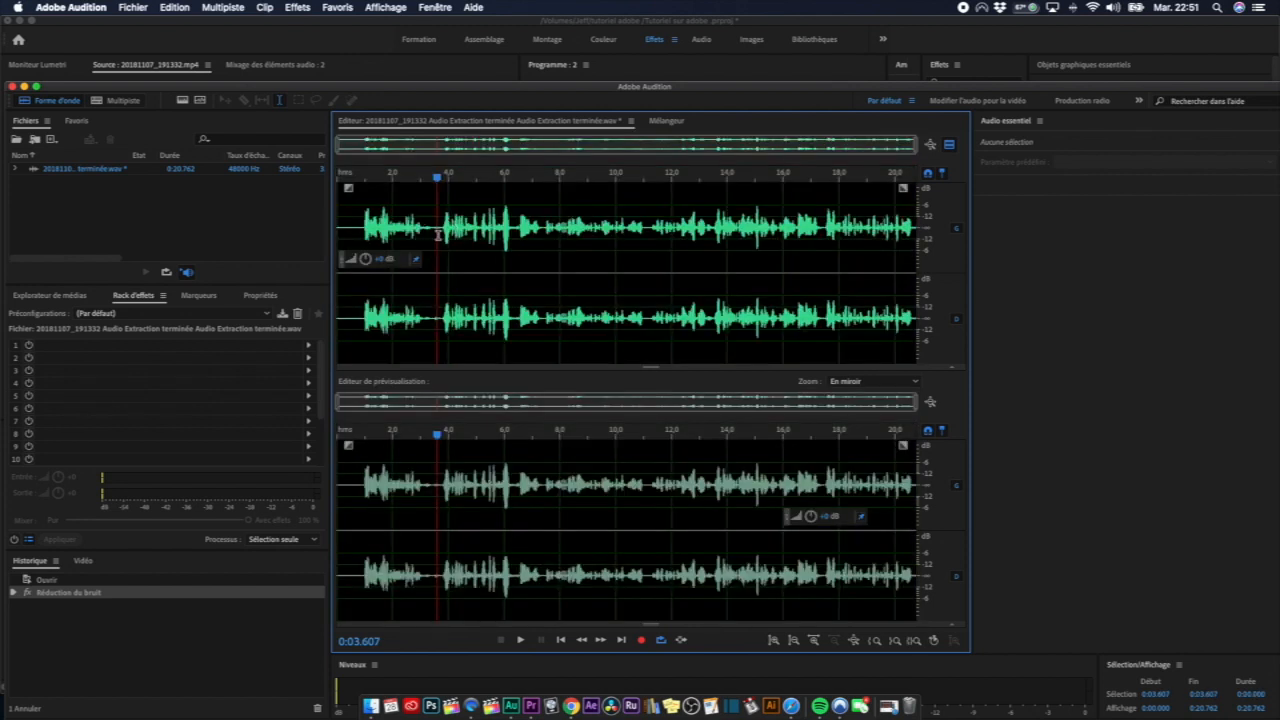
pyautogui.press('super+s')
pyautogui.click(531, 705)
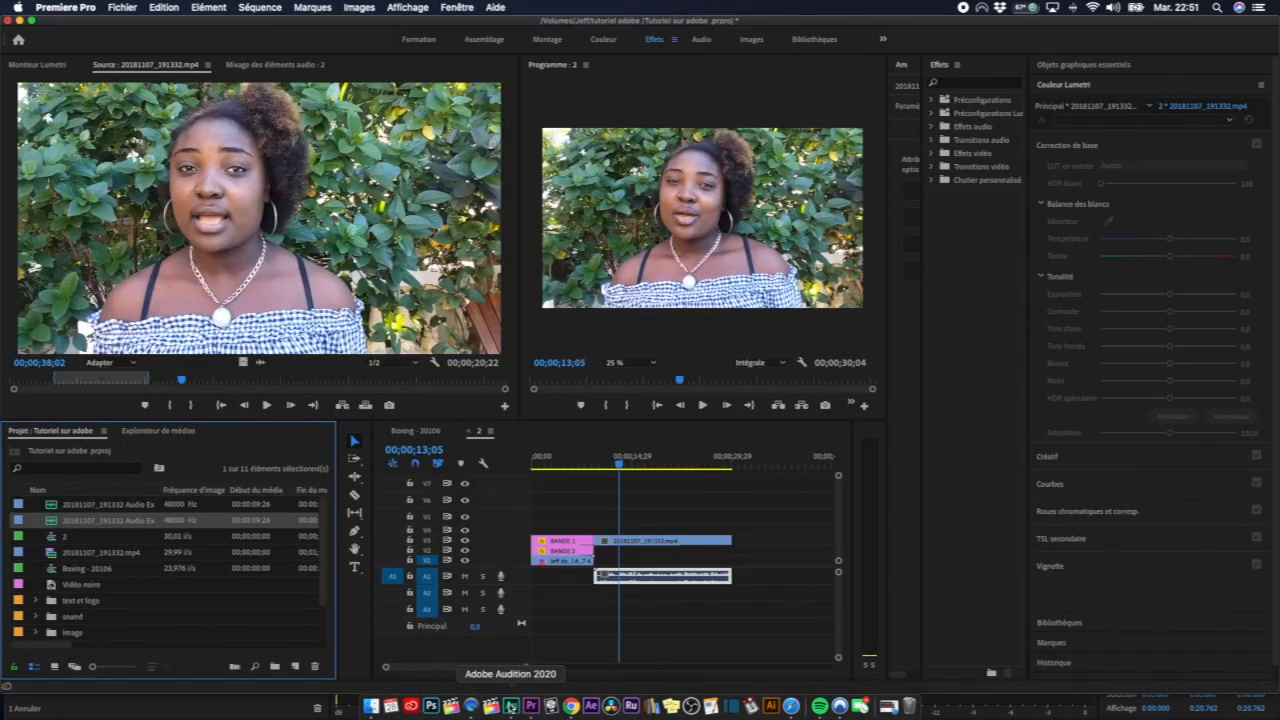
pyautogui.click(510, 706)
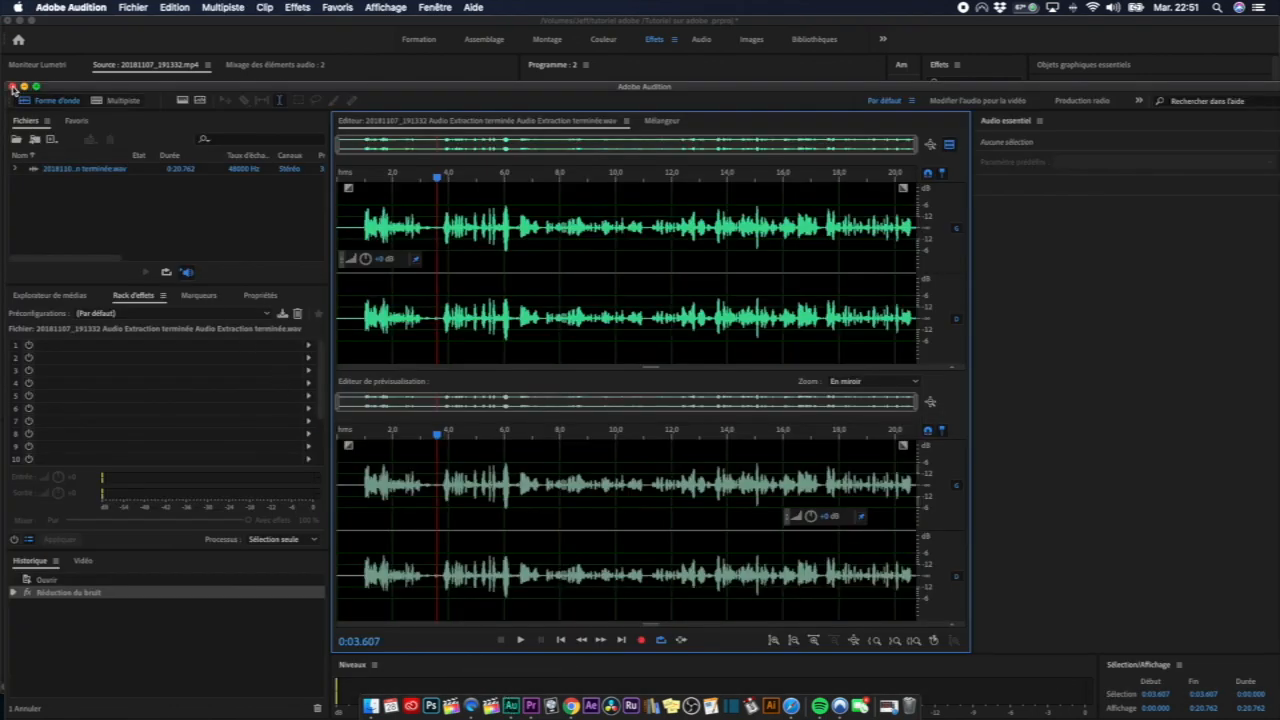
pyautogui.click(12, 88)
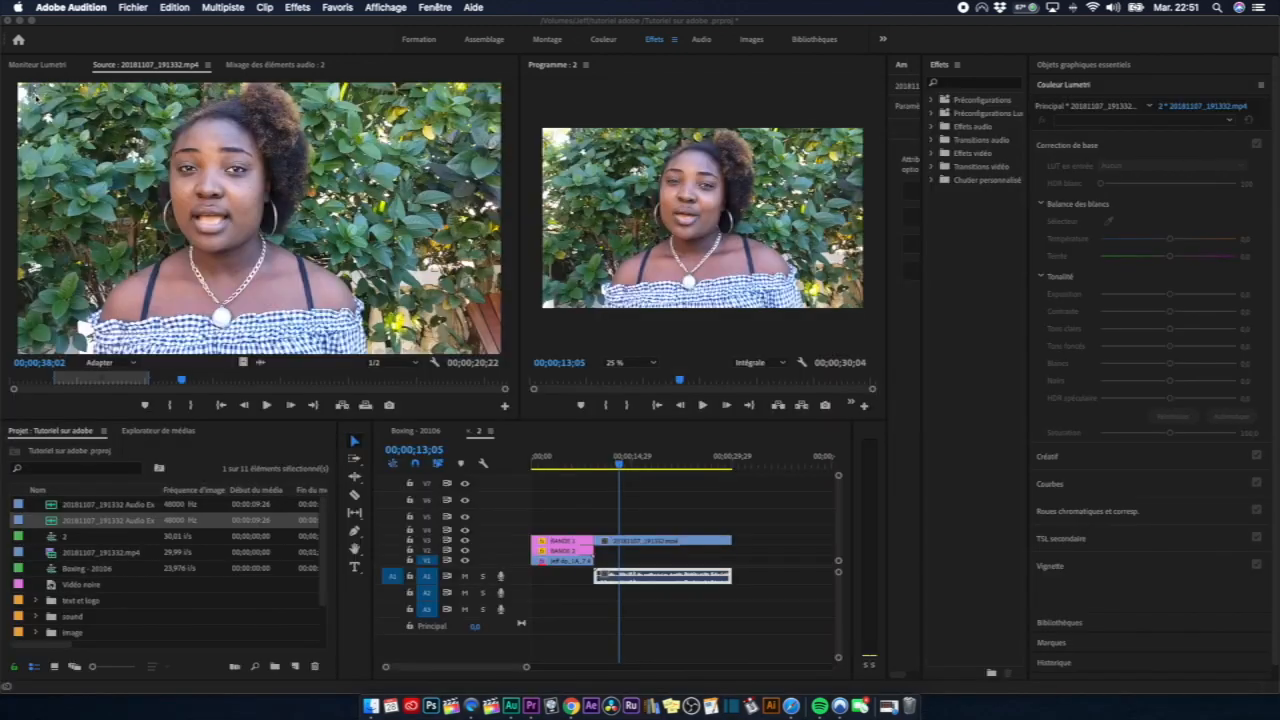